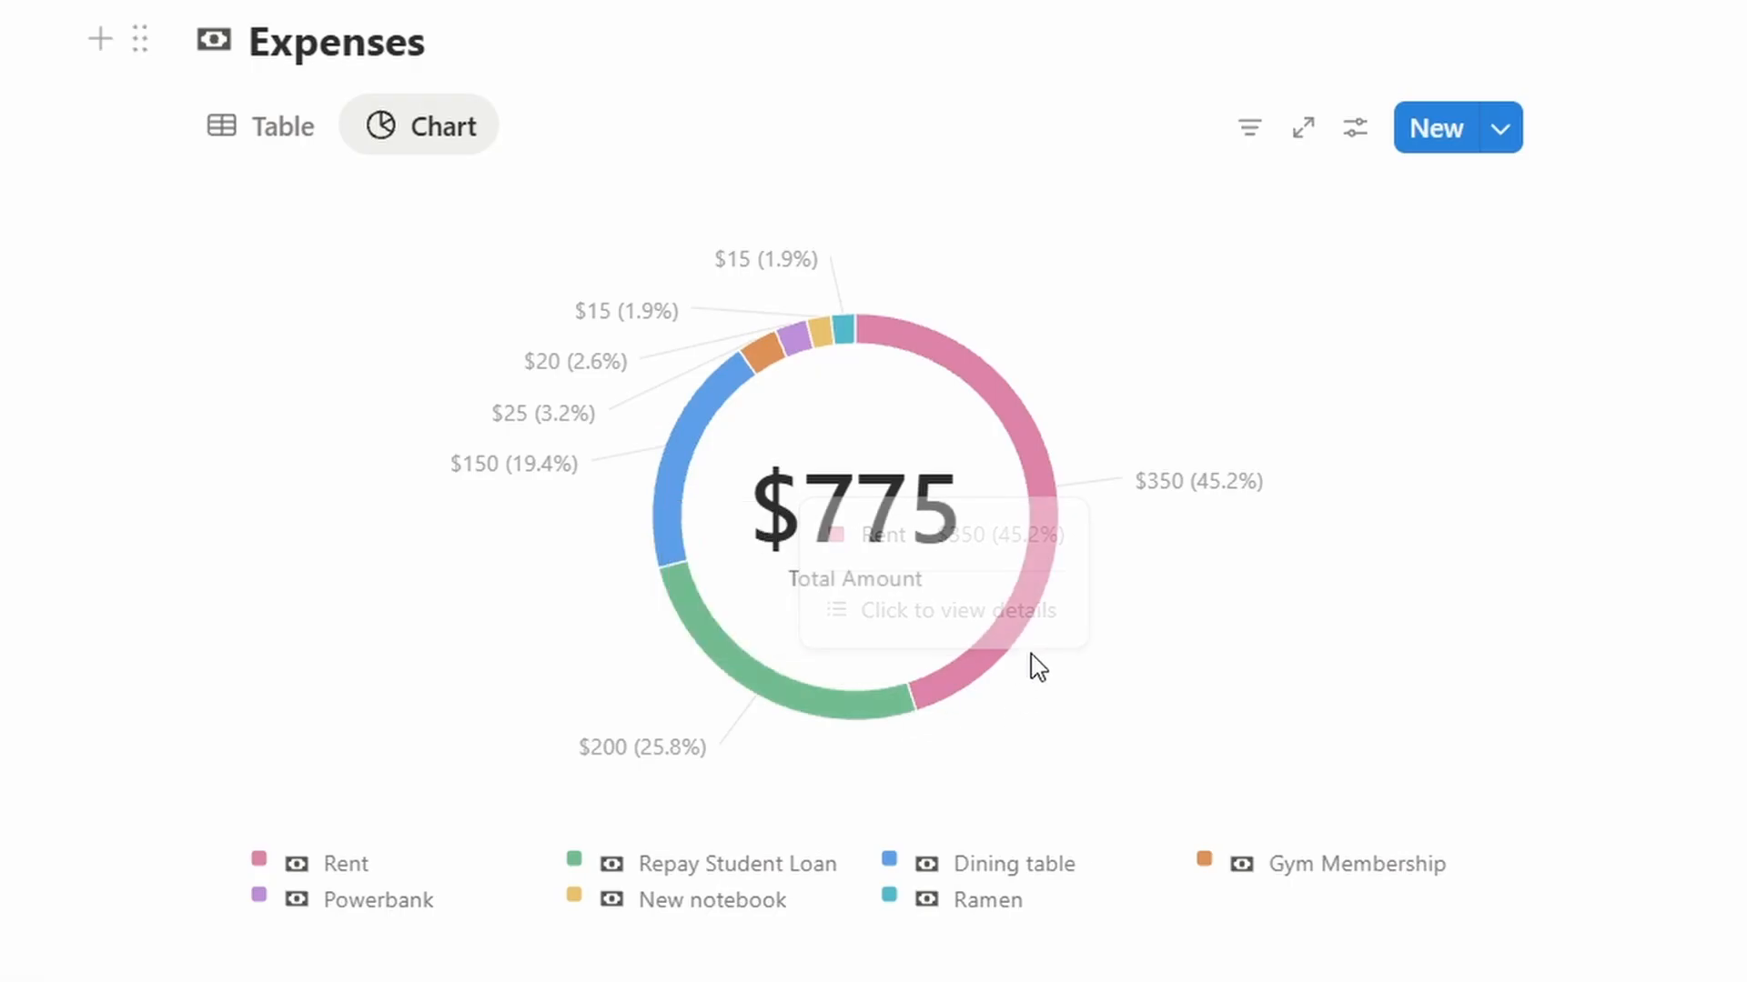
{"action": "mouse_move", "coordinate": [1026, 637]}
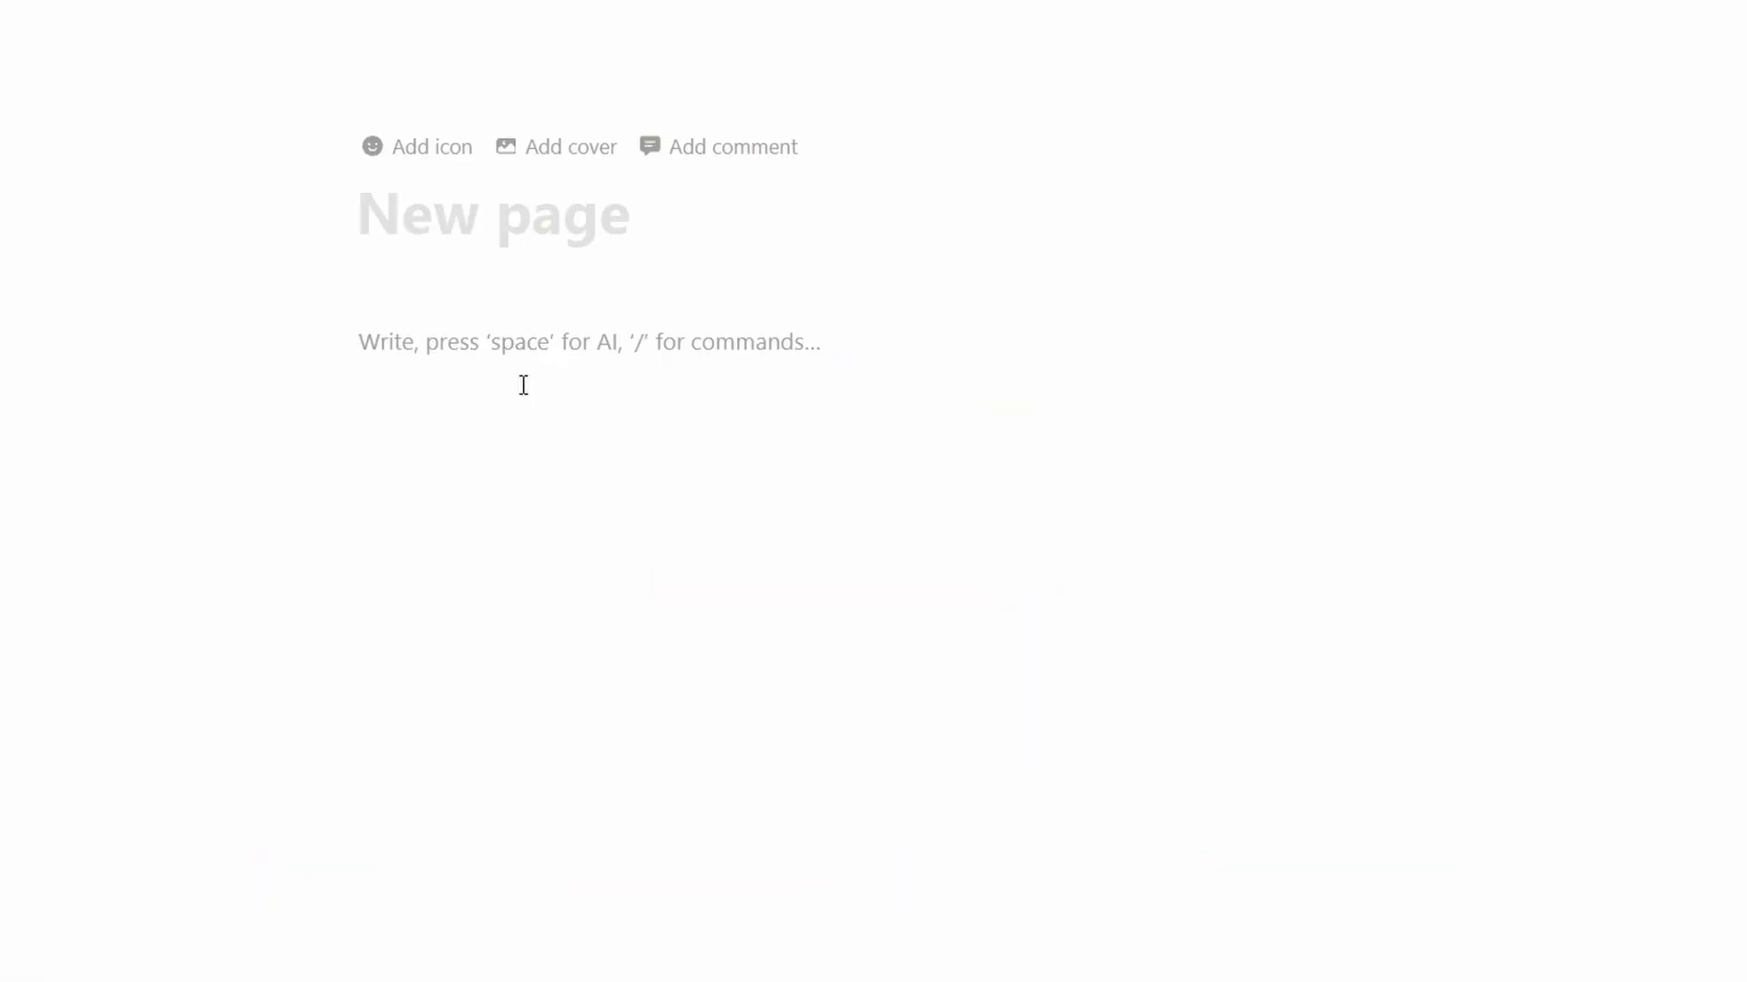
- Title the new page "Finance Tracker" and move on to its empty body
{"action": "left_click", "coordinate": [529, 244]}
{"action": "type", "text": "Finance Tracker"}
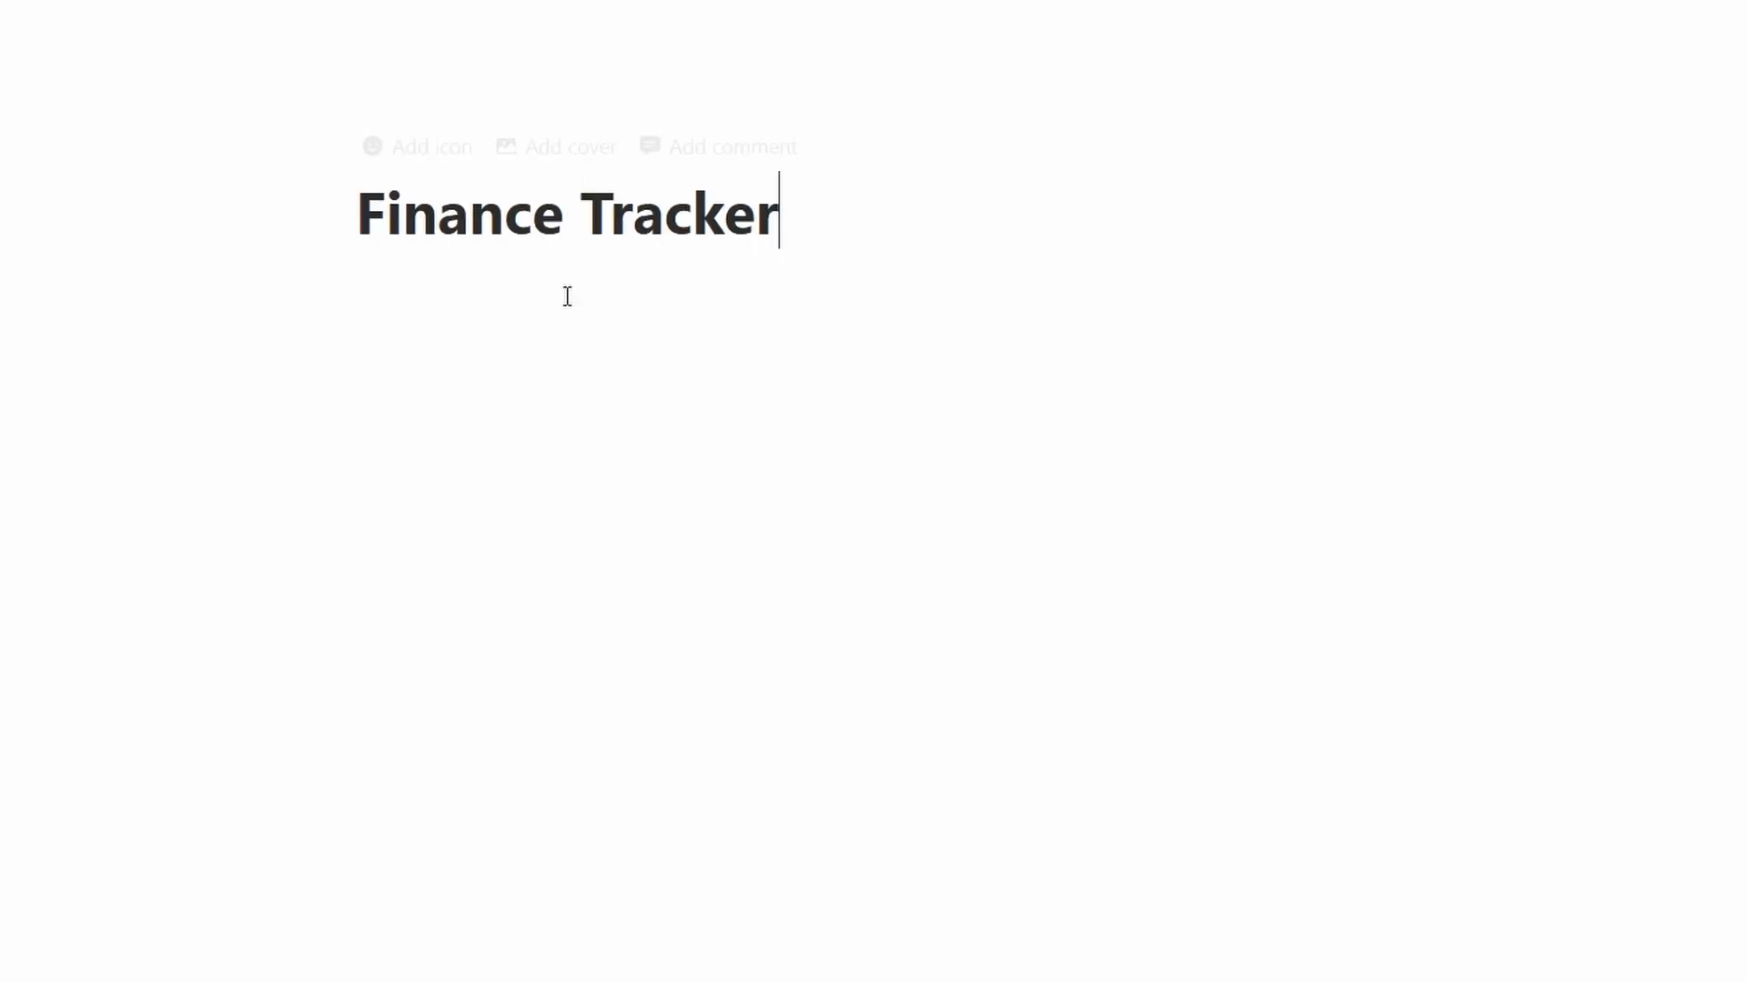
{"action": "key", "text": "Return"}
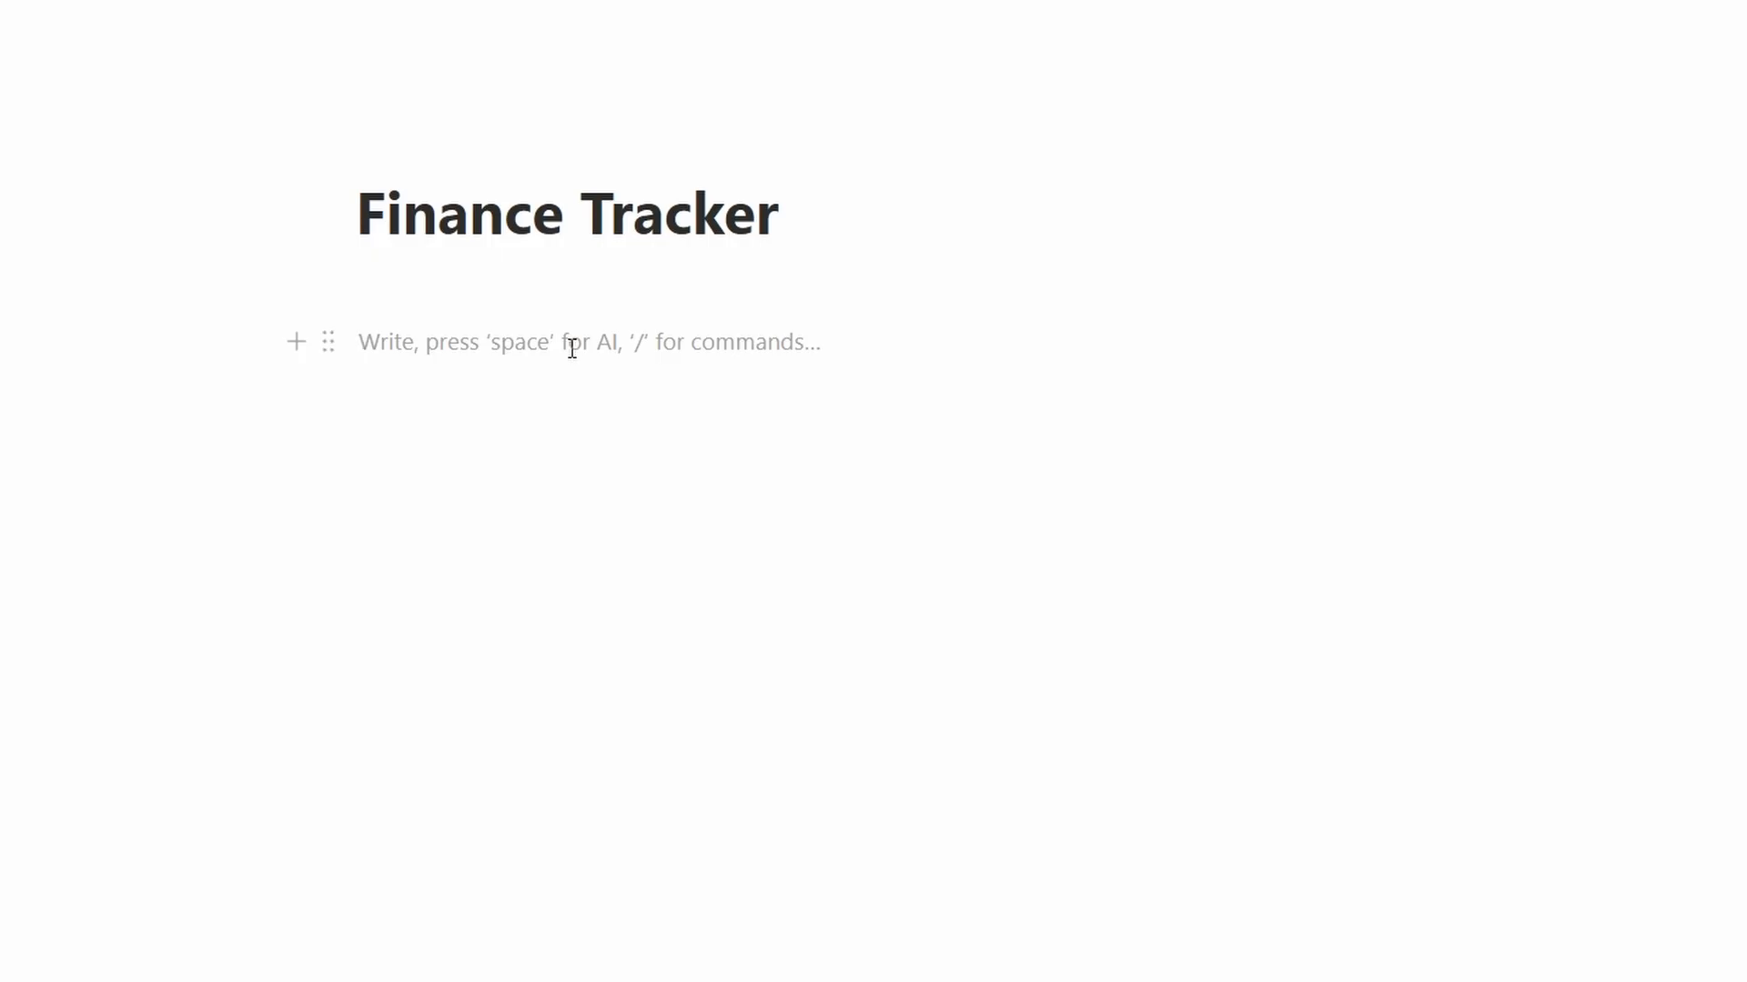
- Insert a table view database below the page title and name it "Incomes"
{"action": "type", "text": "/"}
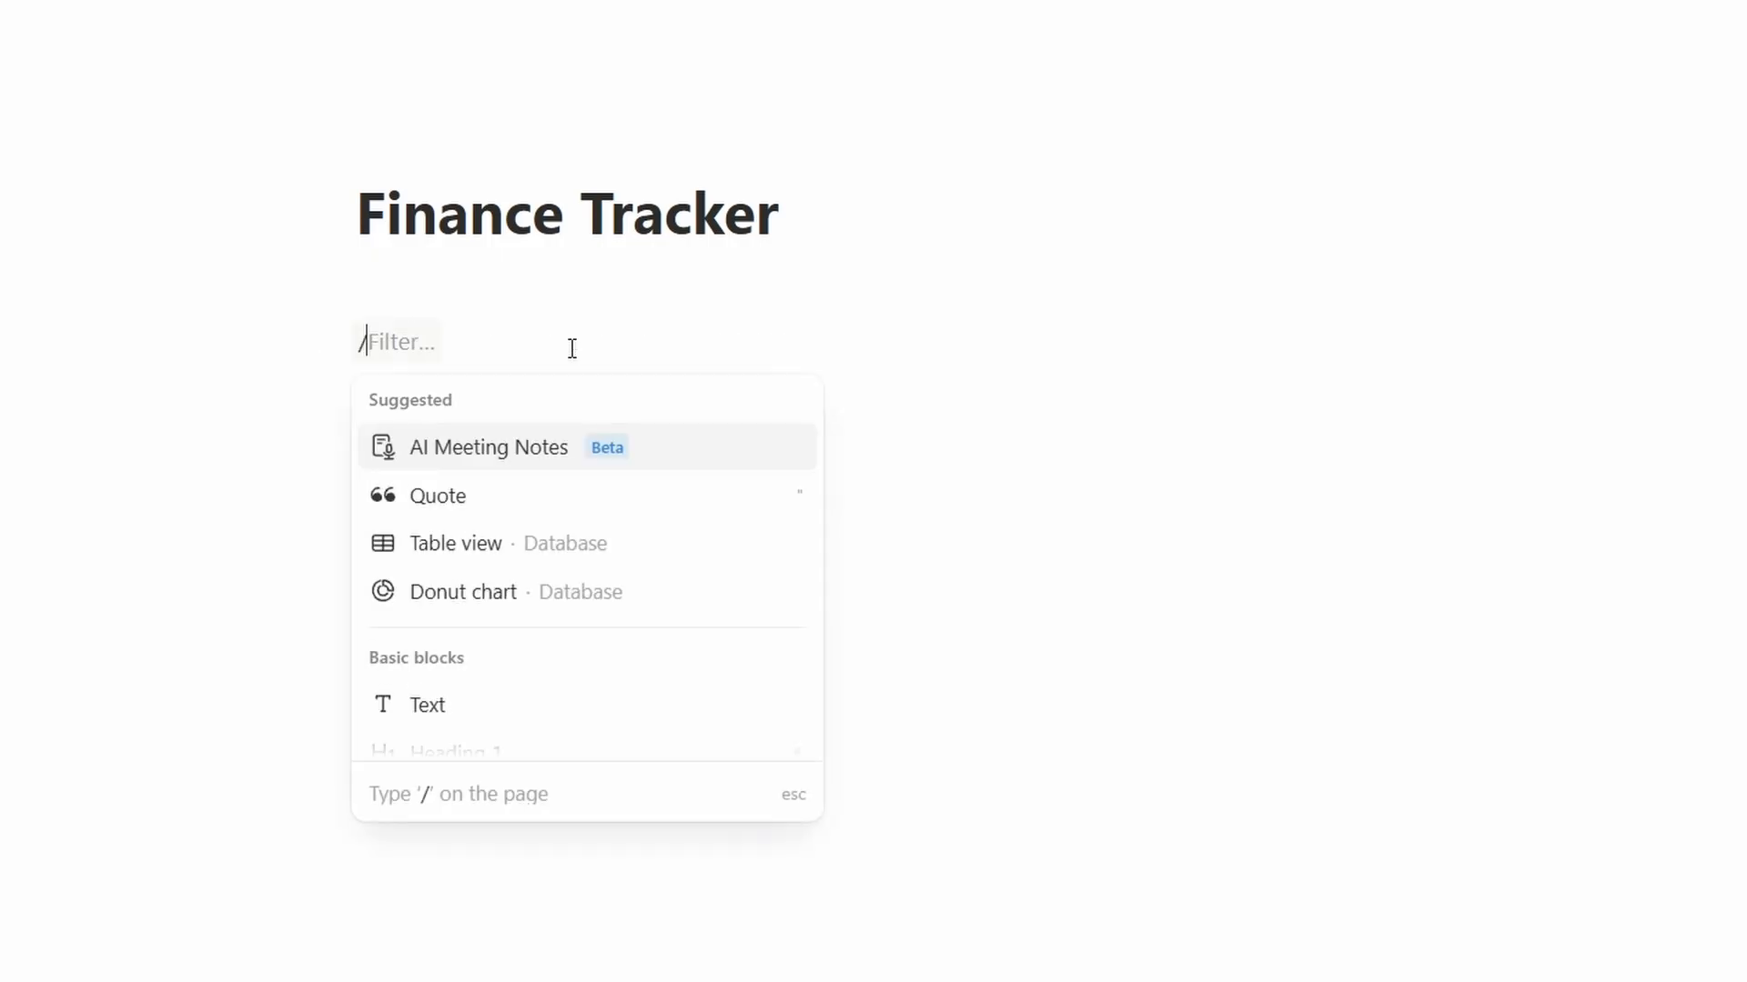
{"action": "key", "text": "Down"}
{"action": "key", "text": "Down"}
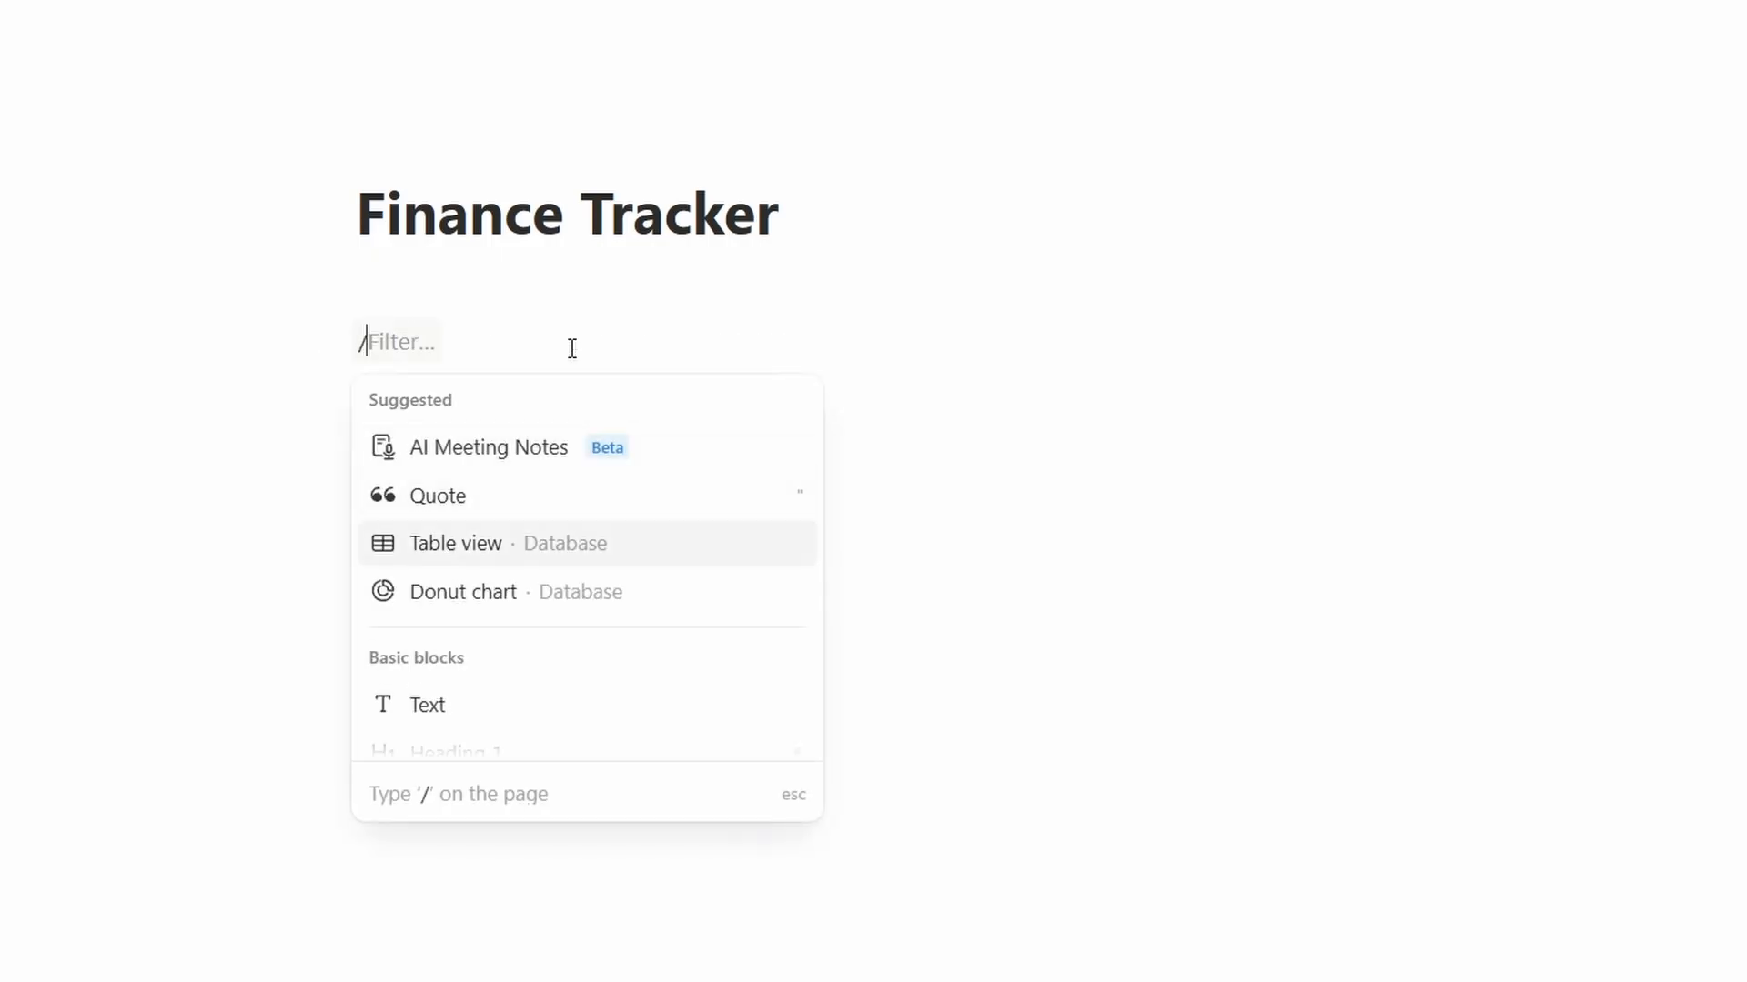
{"action": "key", "text": "Return"}
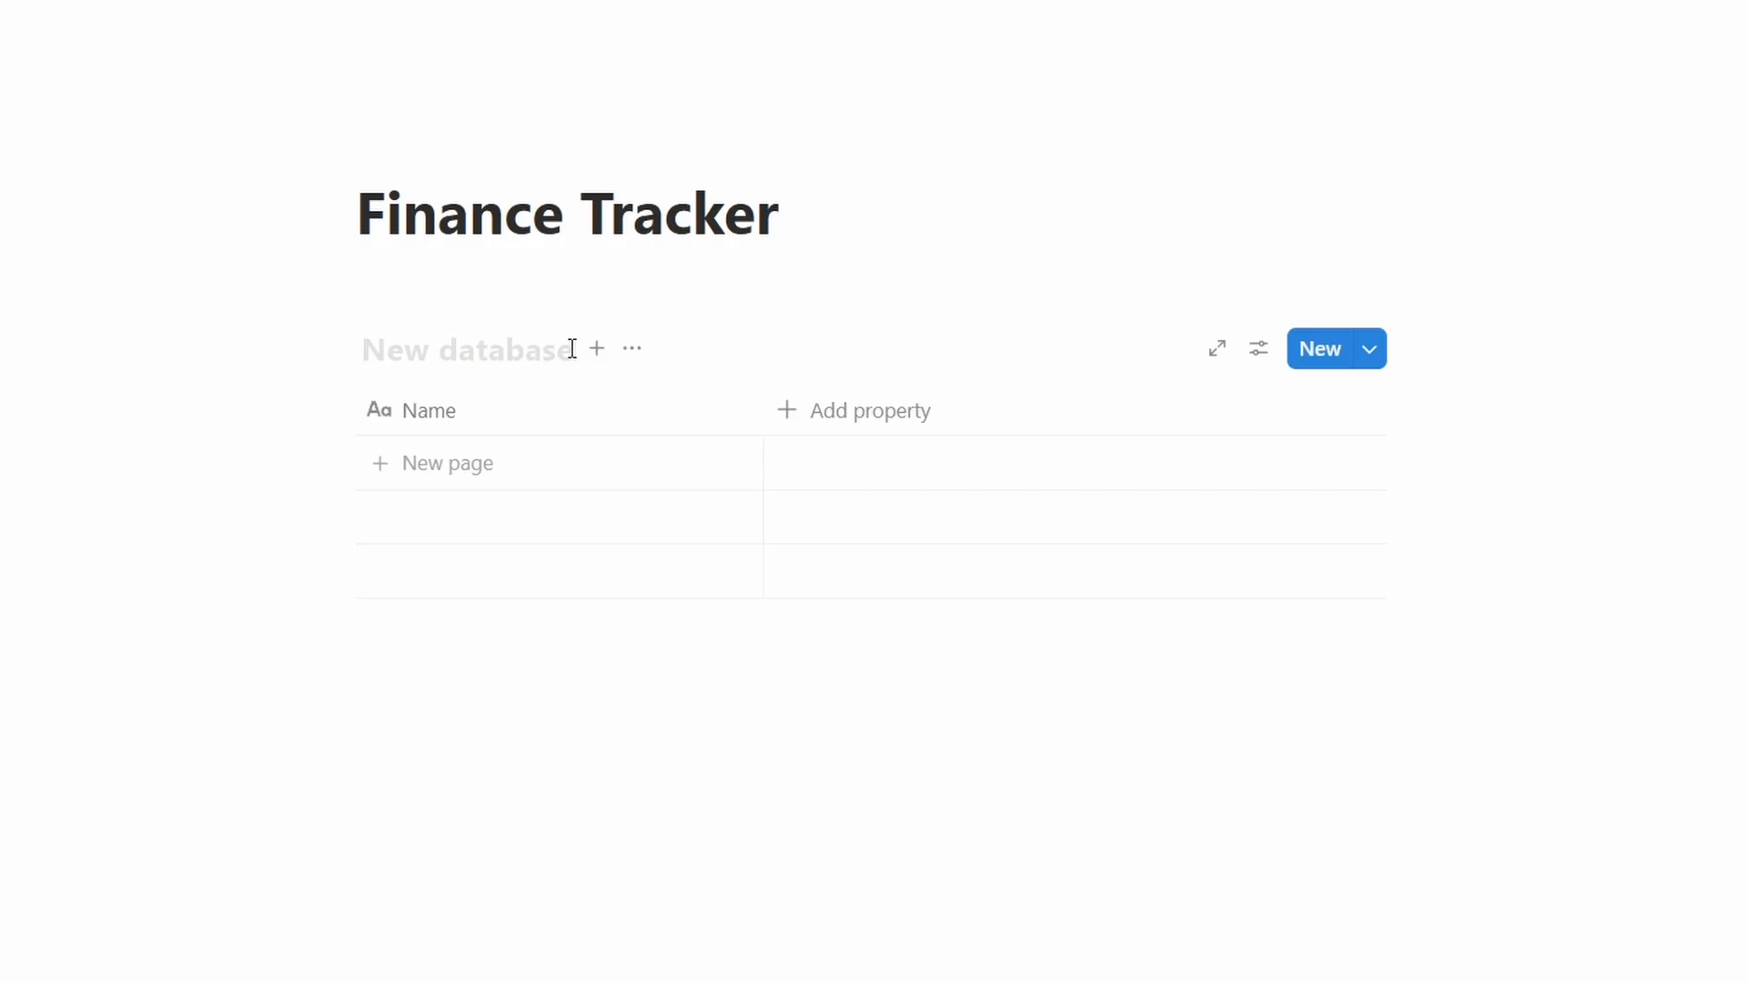
{"action": "type", "text": "Incomes"}
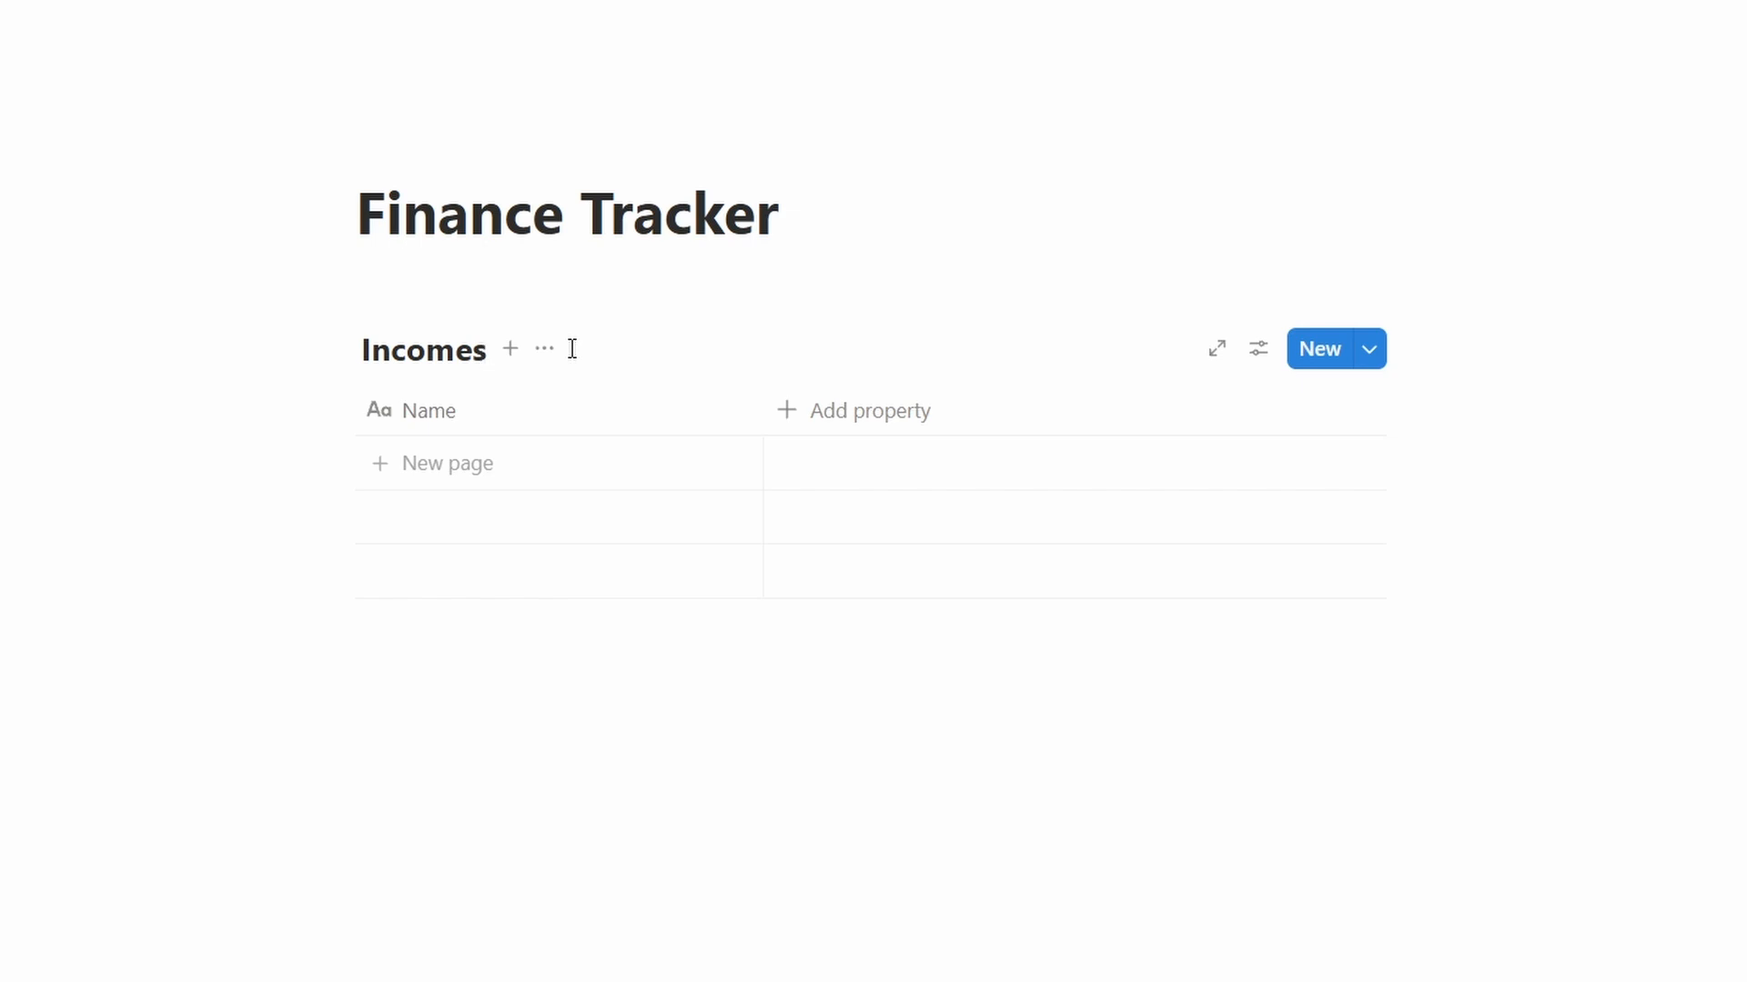
- Give the Incomes database the banknote icon from the recently used icons
{"action": "left_click", "coordinate": [552, 354]}
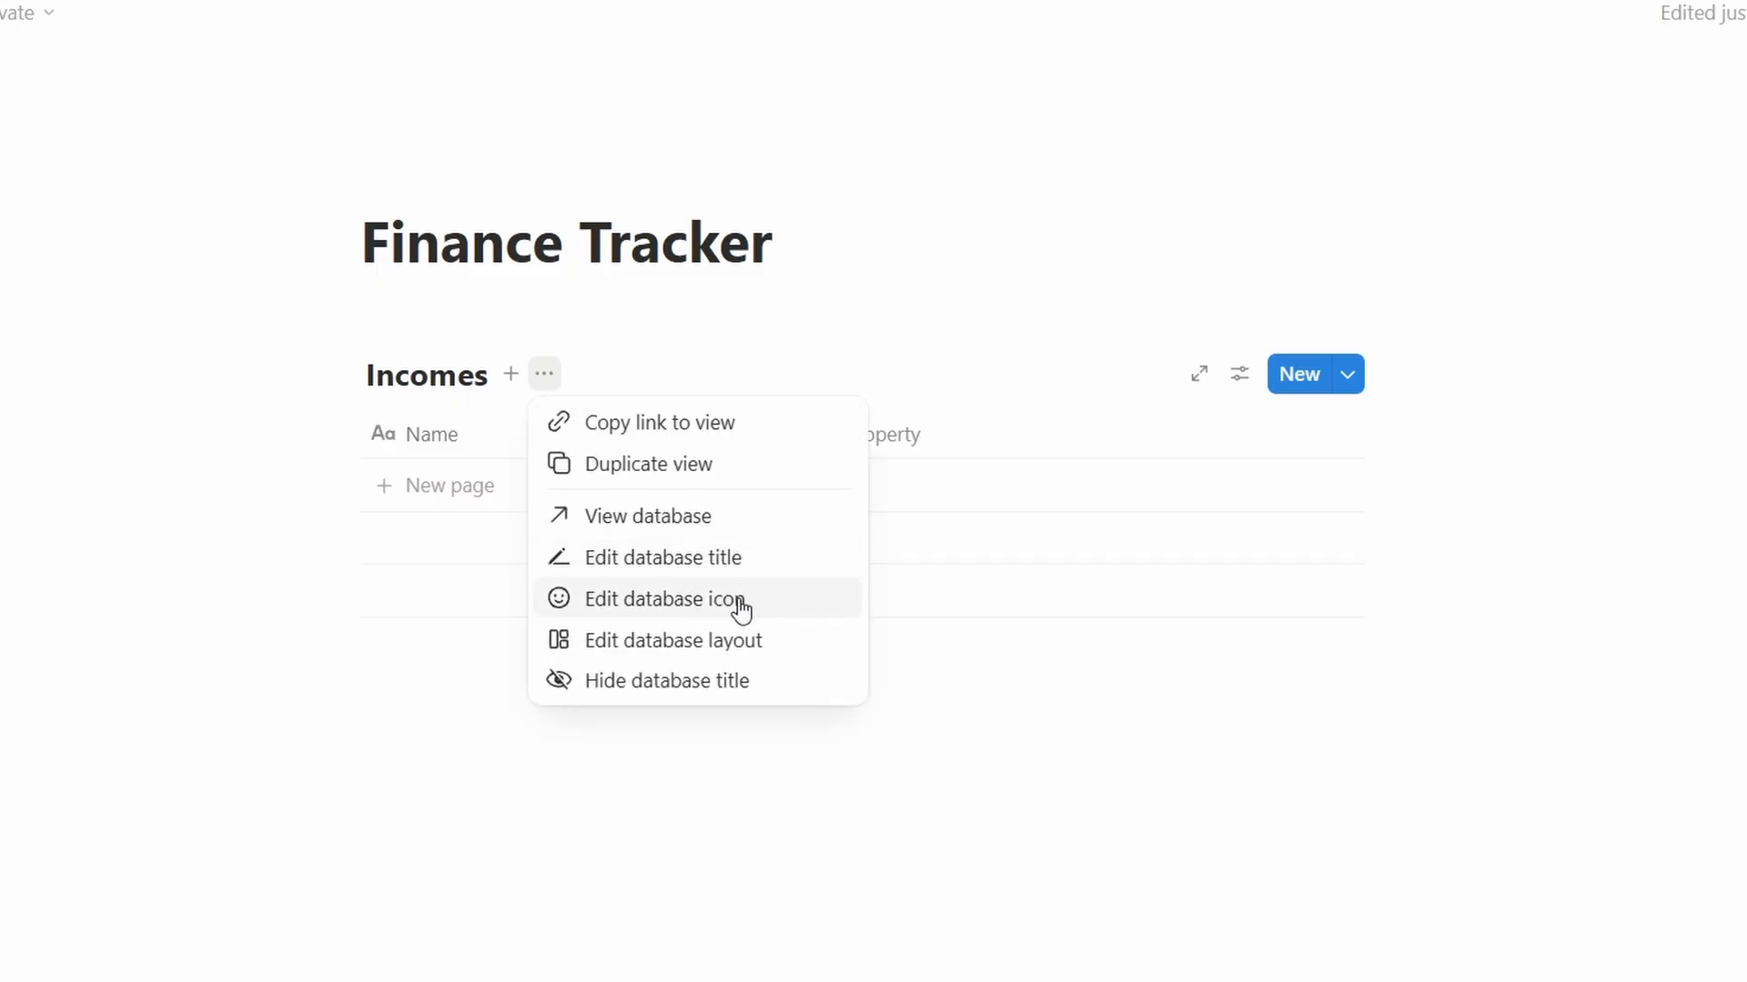
{"action": "left_click", "coordinate": [788, 608]}
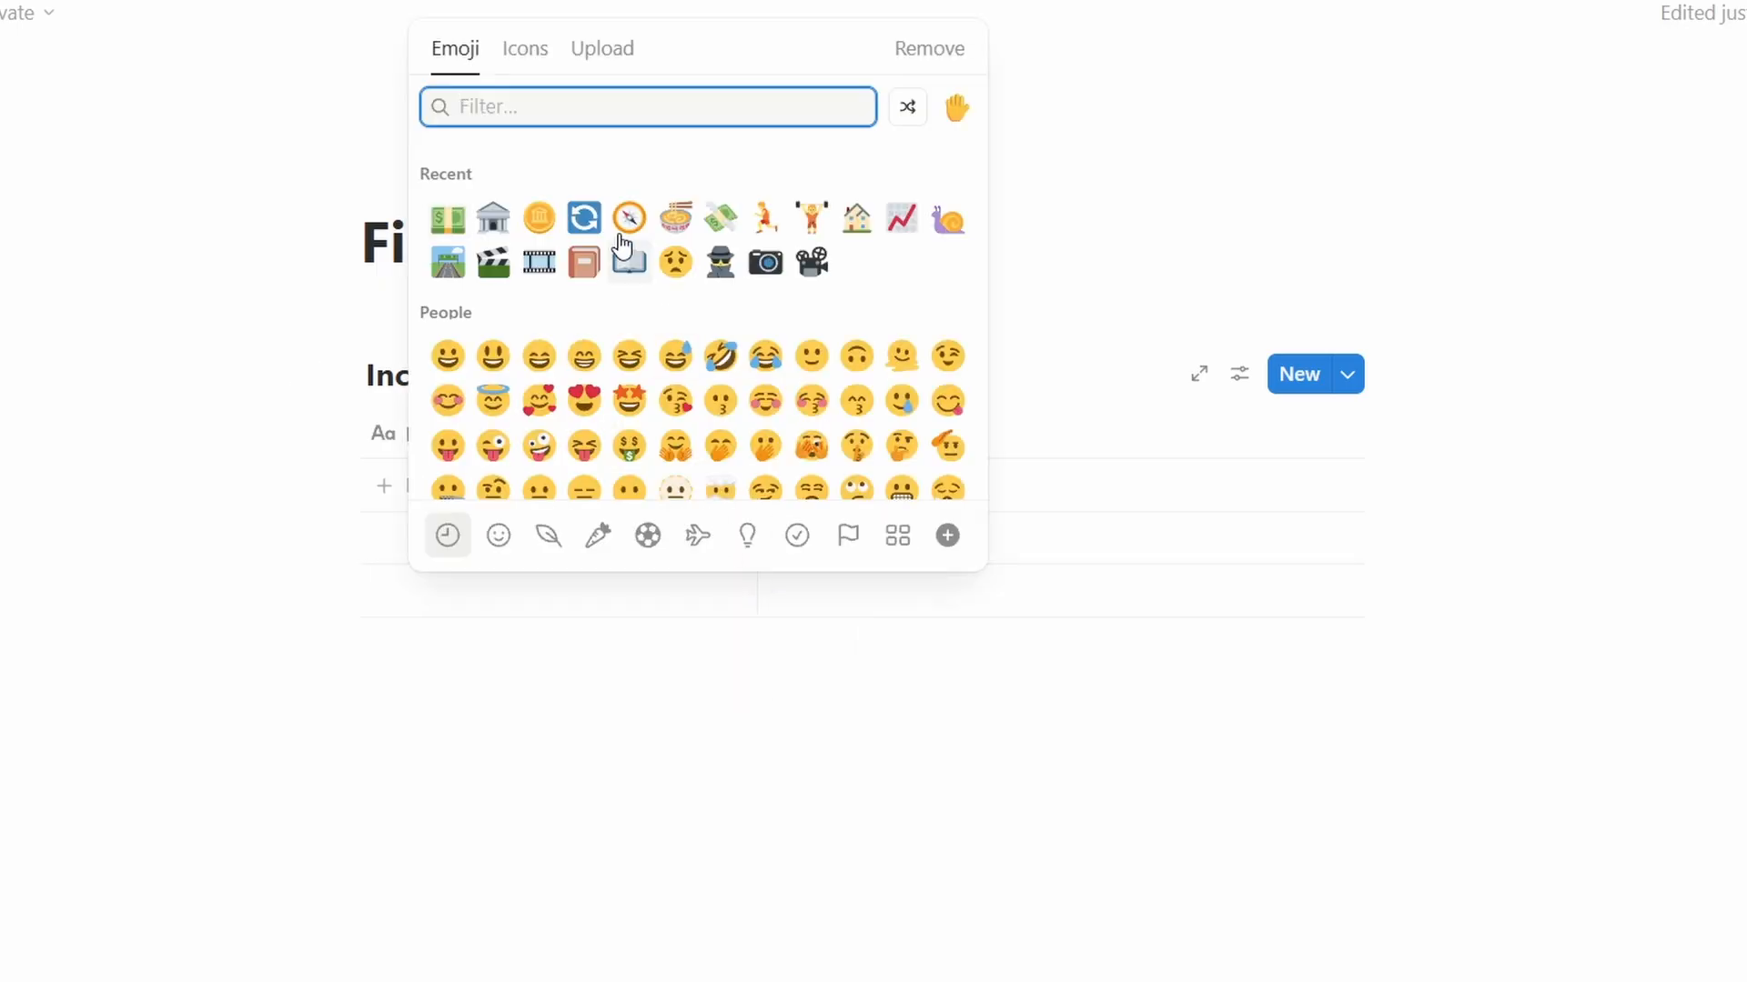
{"action": "left_click", "coordinate": [543, 60]}
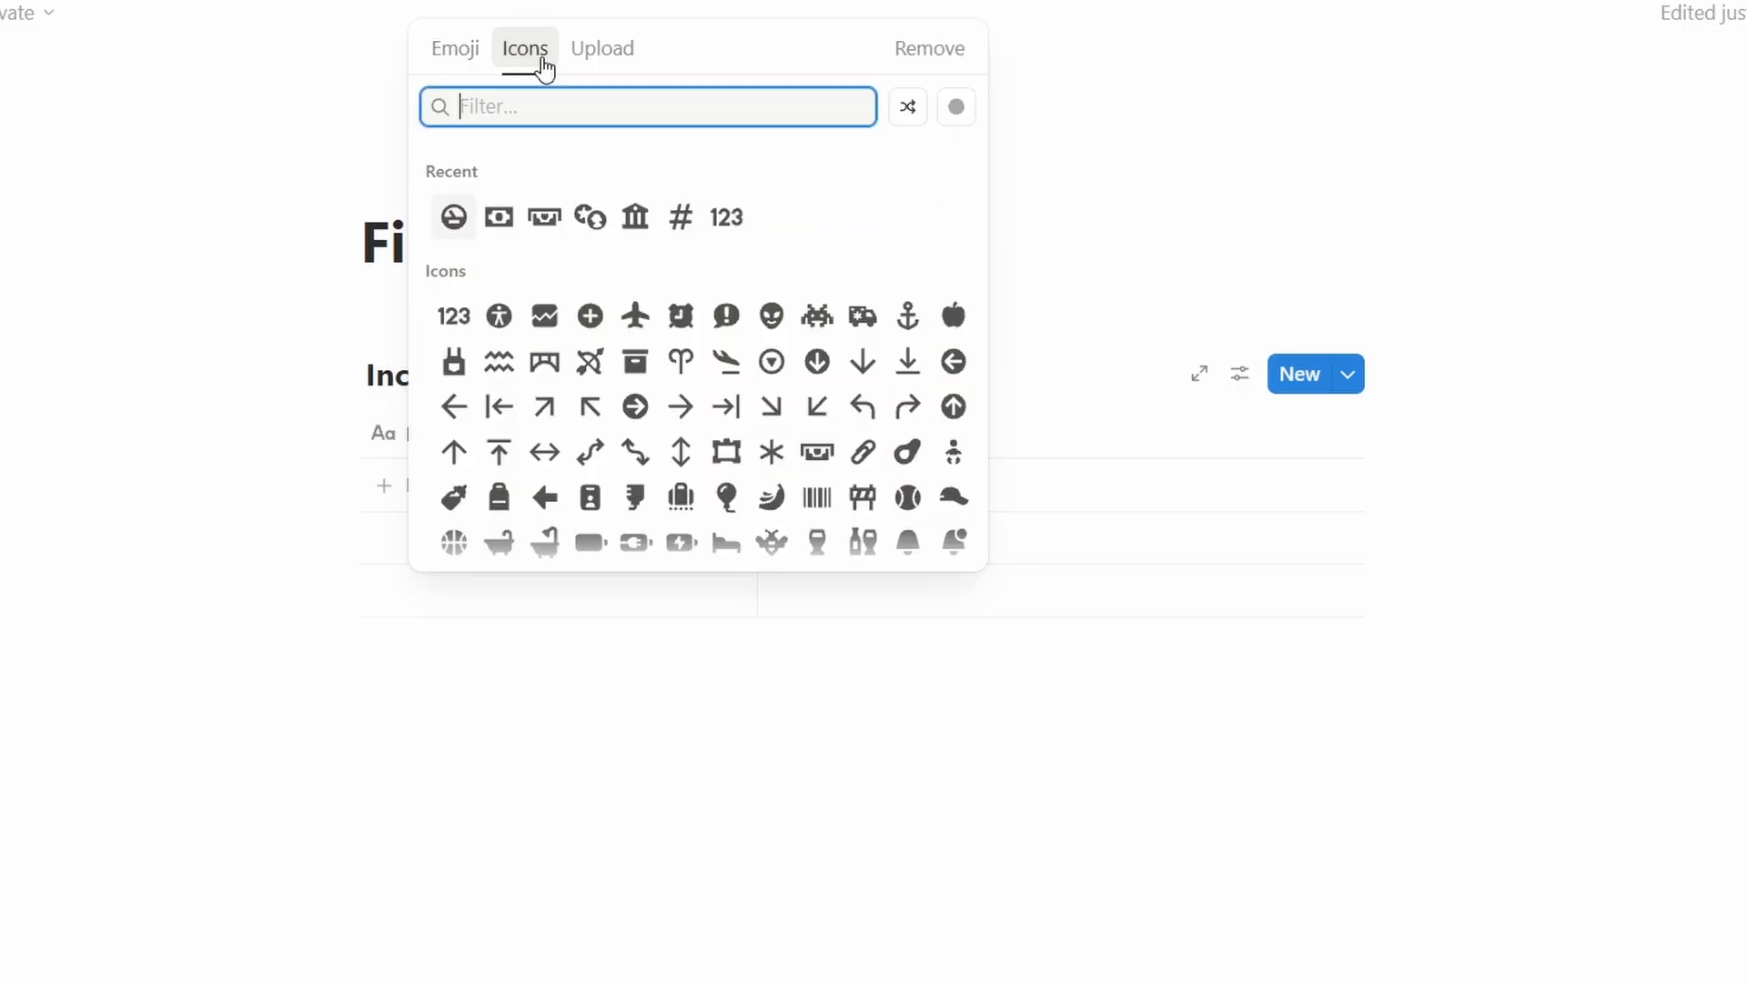
{"action": "left_click", "coordinate": [544, 218]}
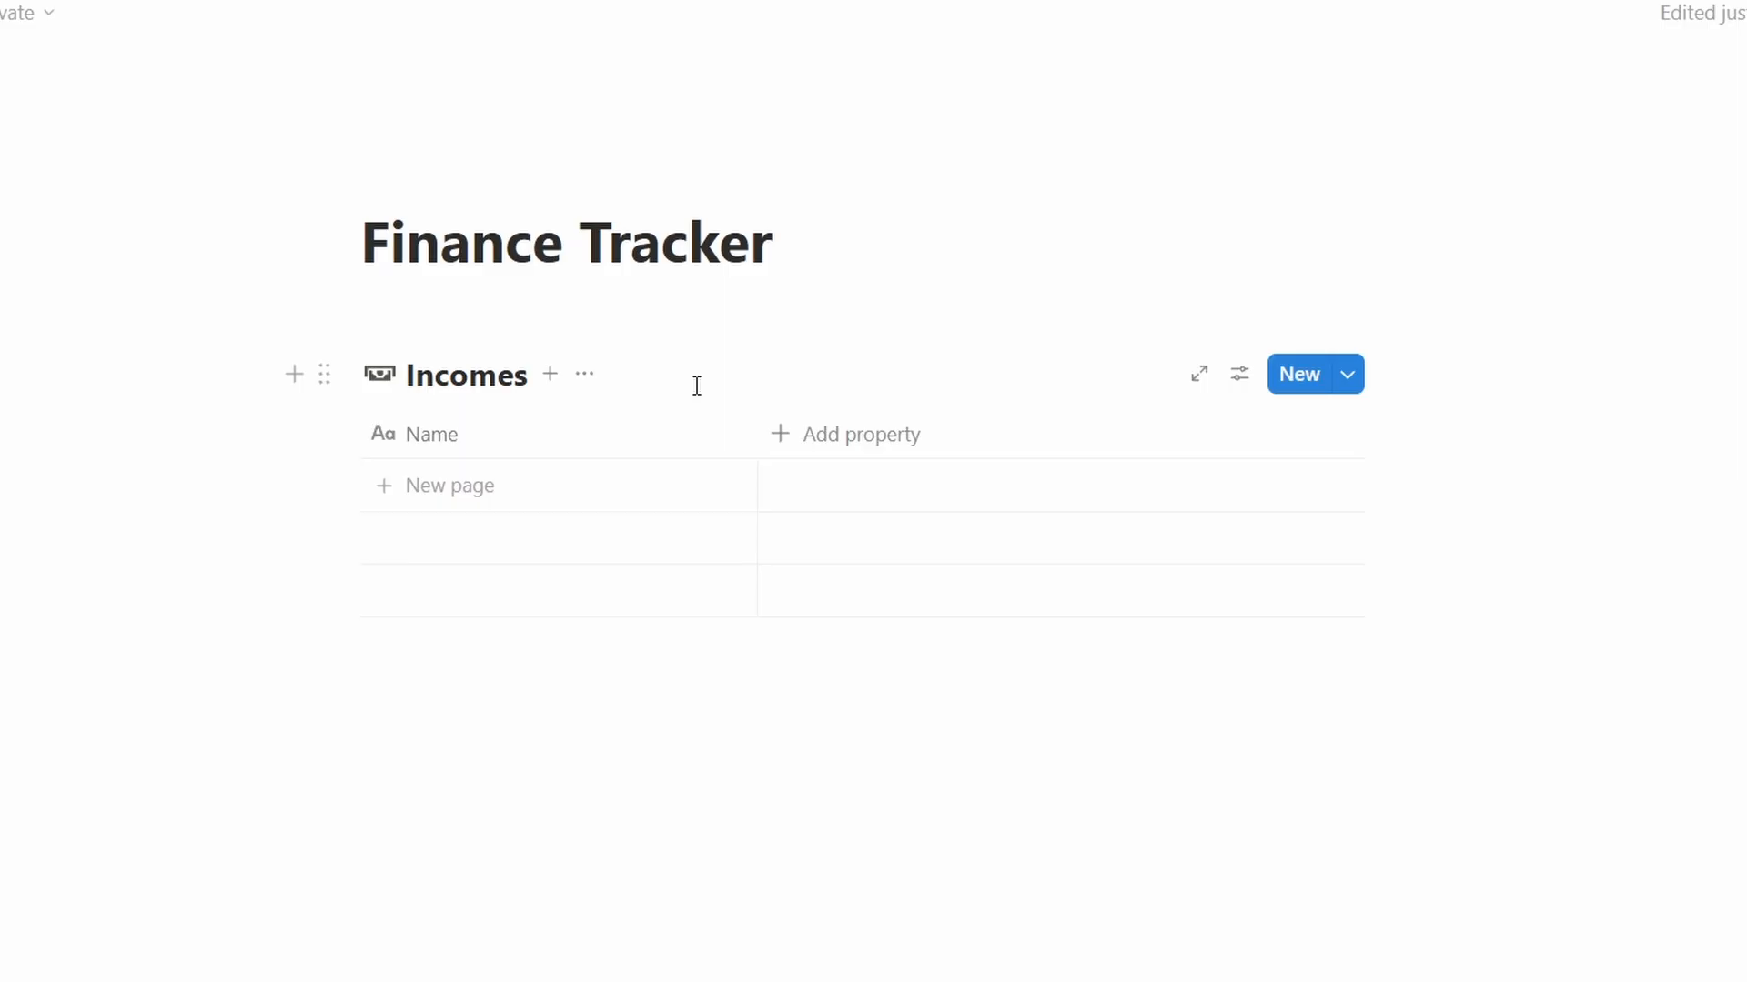
- Add two entries named "Income A" and "Income B" to the Incomes table
{"action": "left_click", "coordinate": [517, 506]}
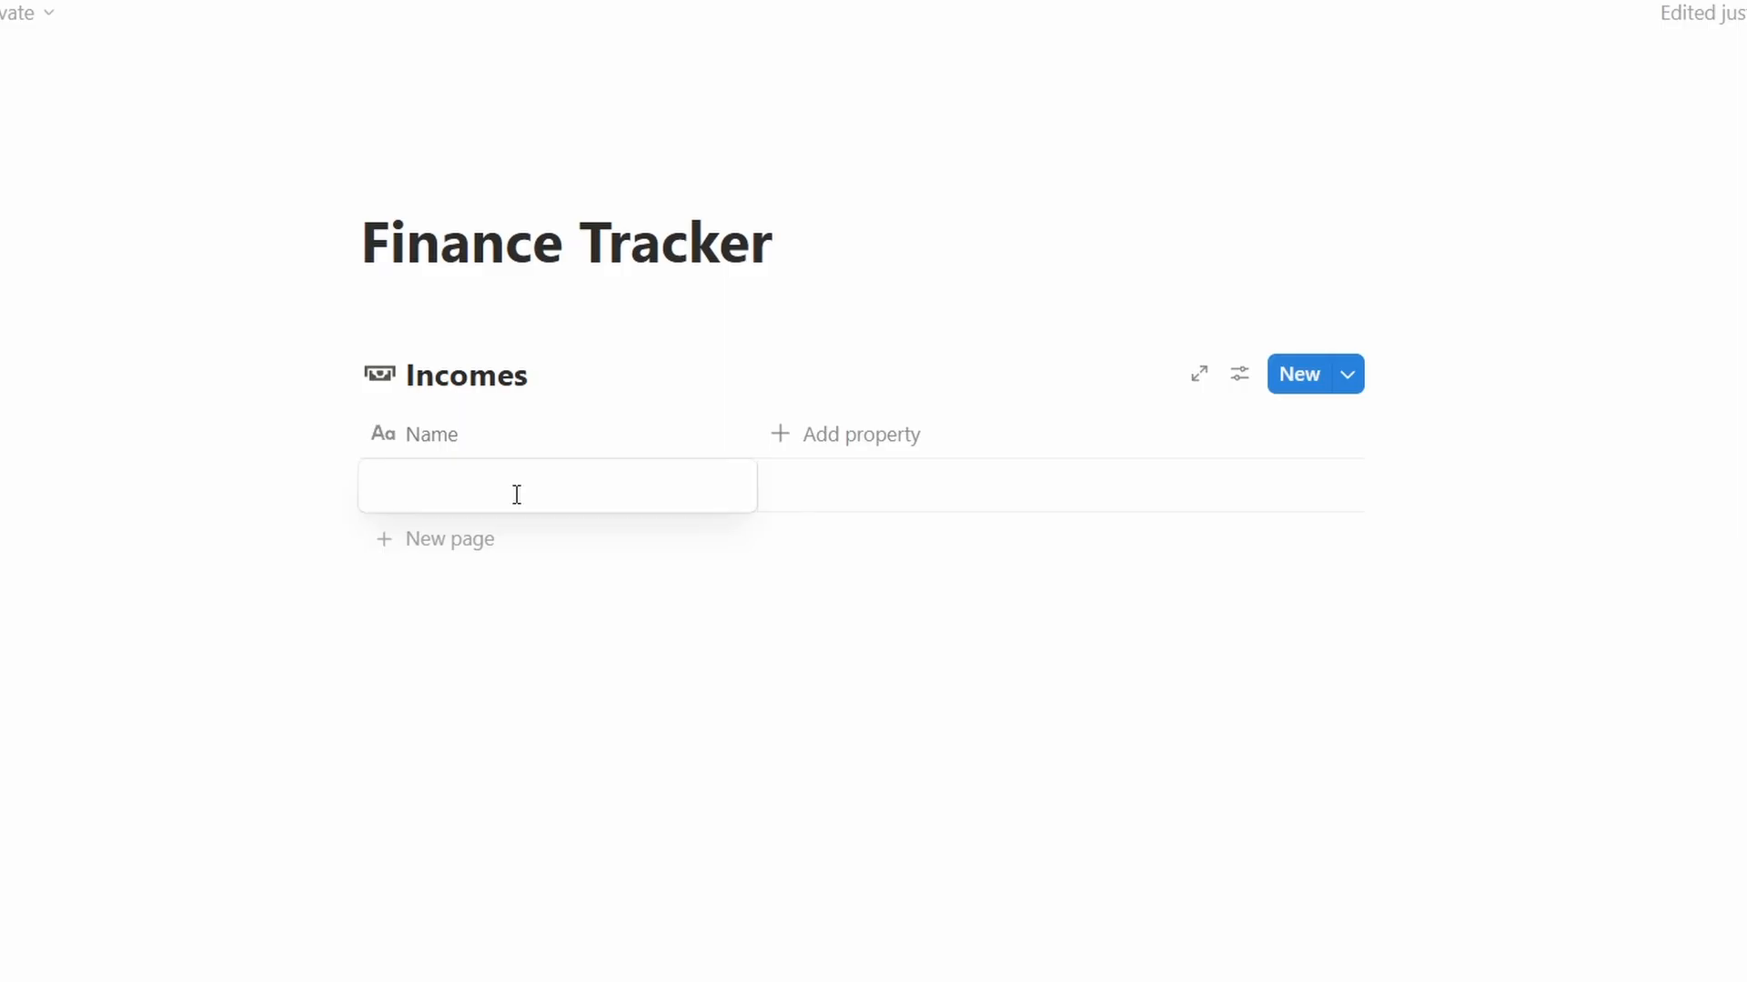
{"action": "type", "text": "Income A"}
{"action": "key", "text": "Return"}
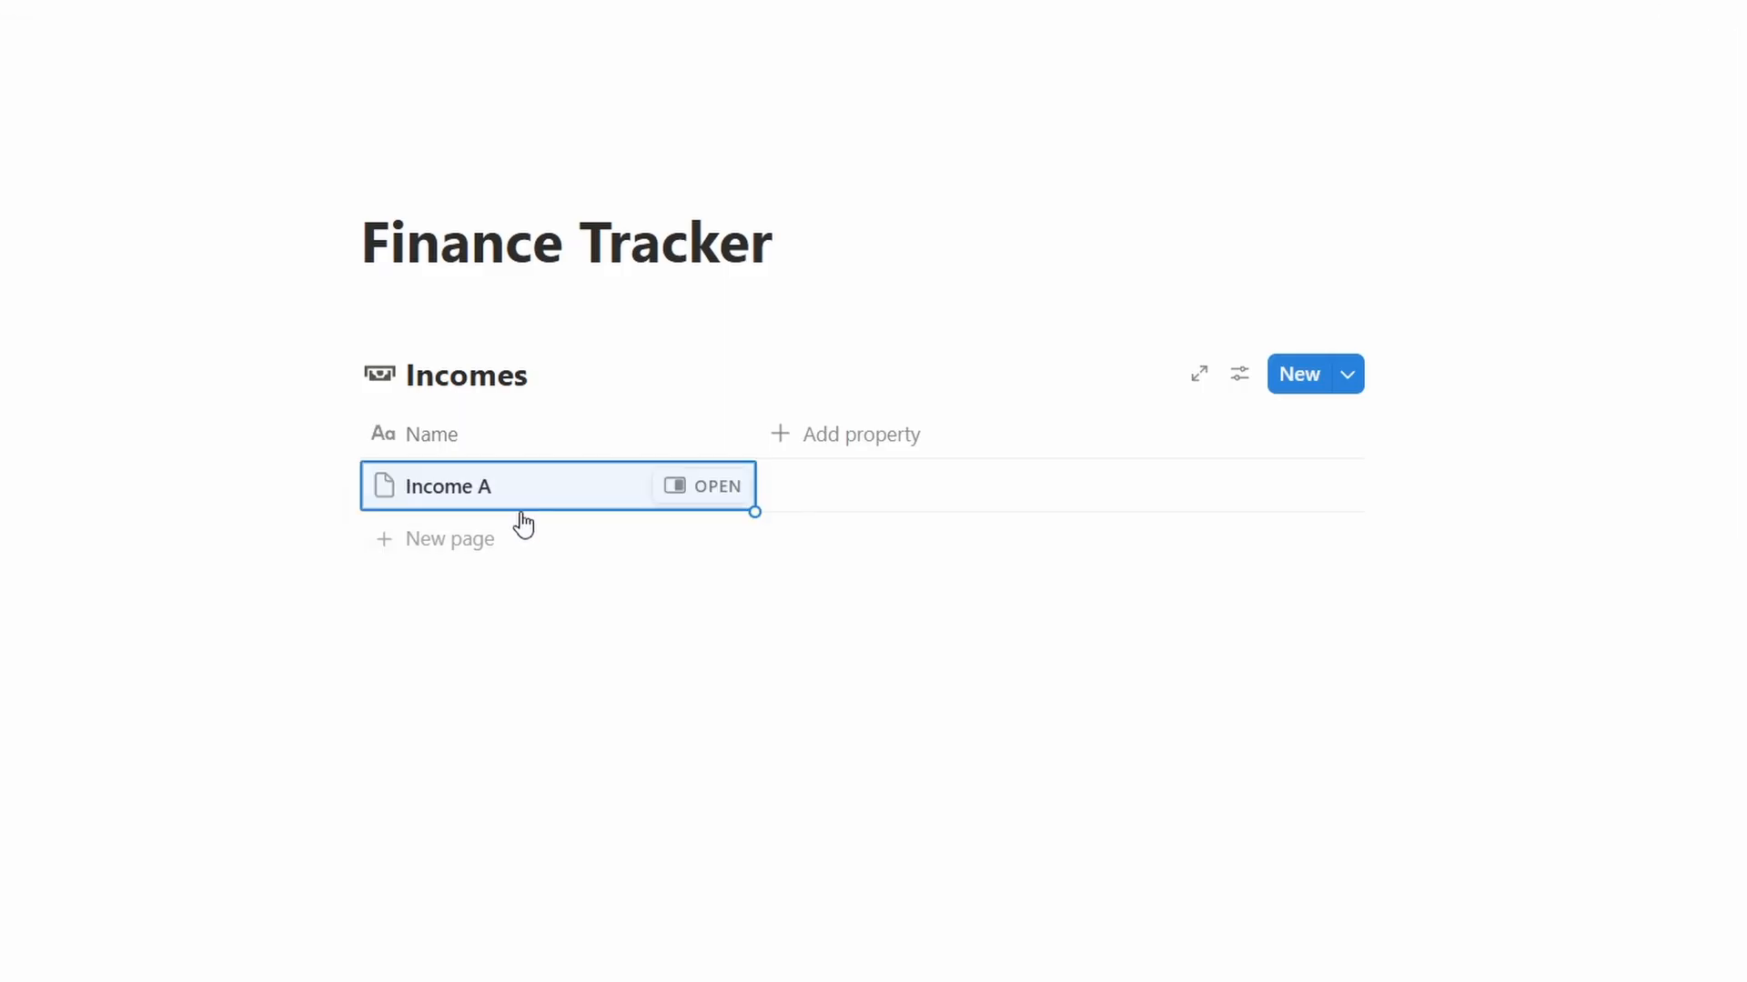
{"action": "left_click", "coordinate": [485, 543]}
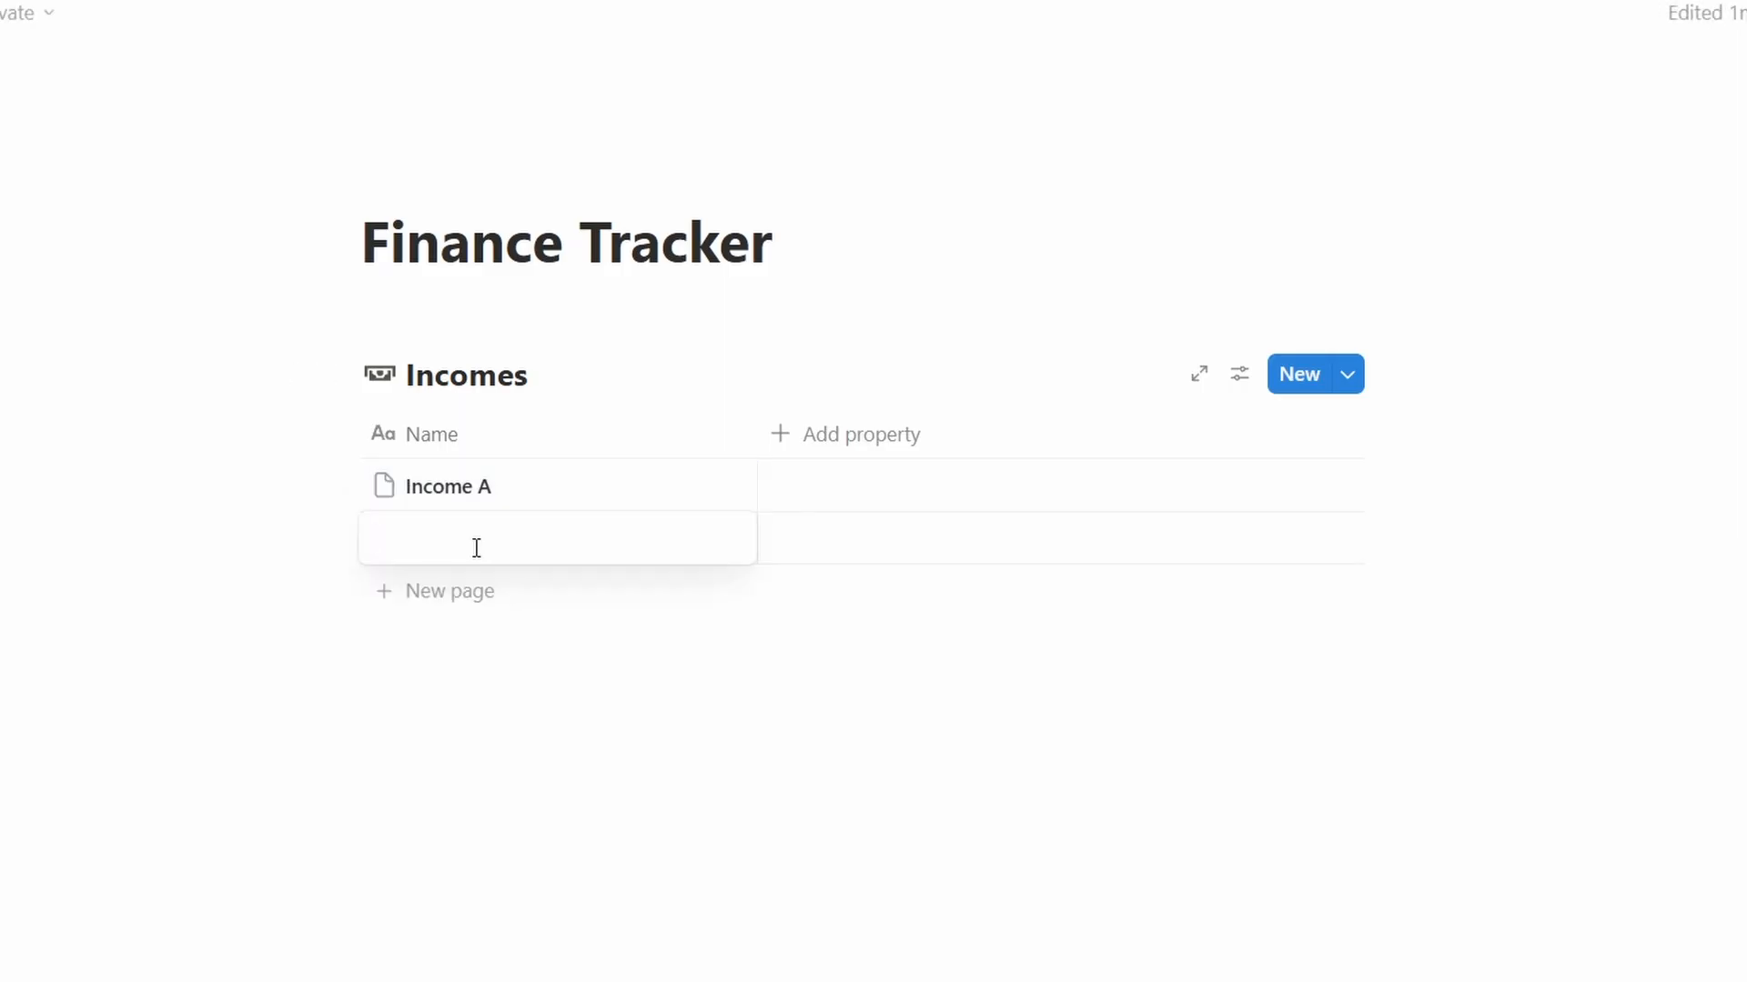
{"action": "type", "text": "Income B"}
{"action": "key", "text": "Return"}
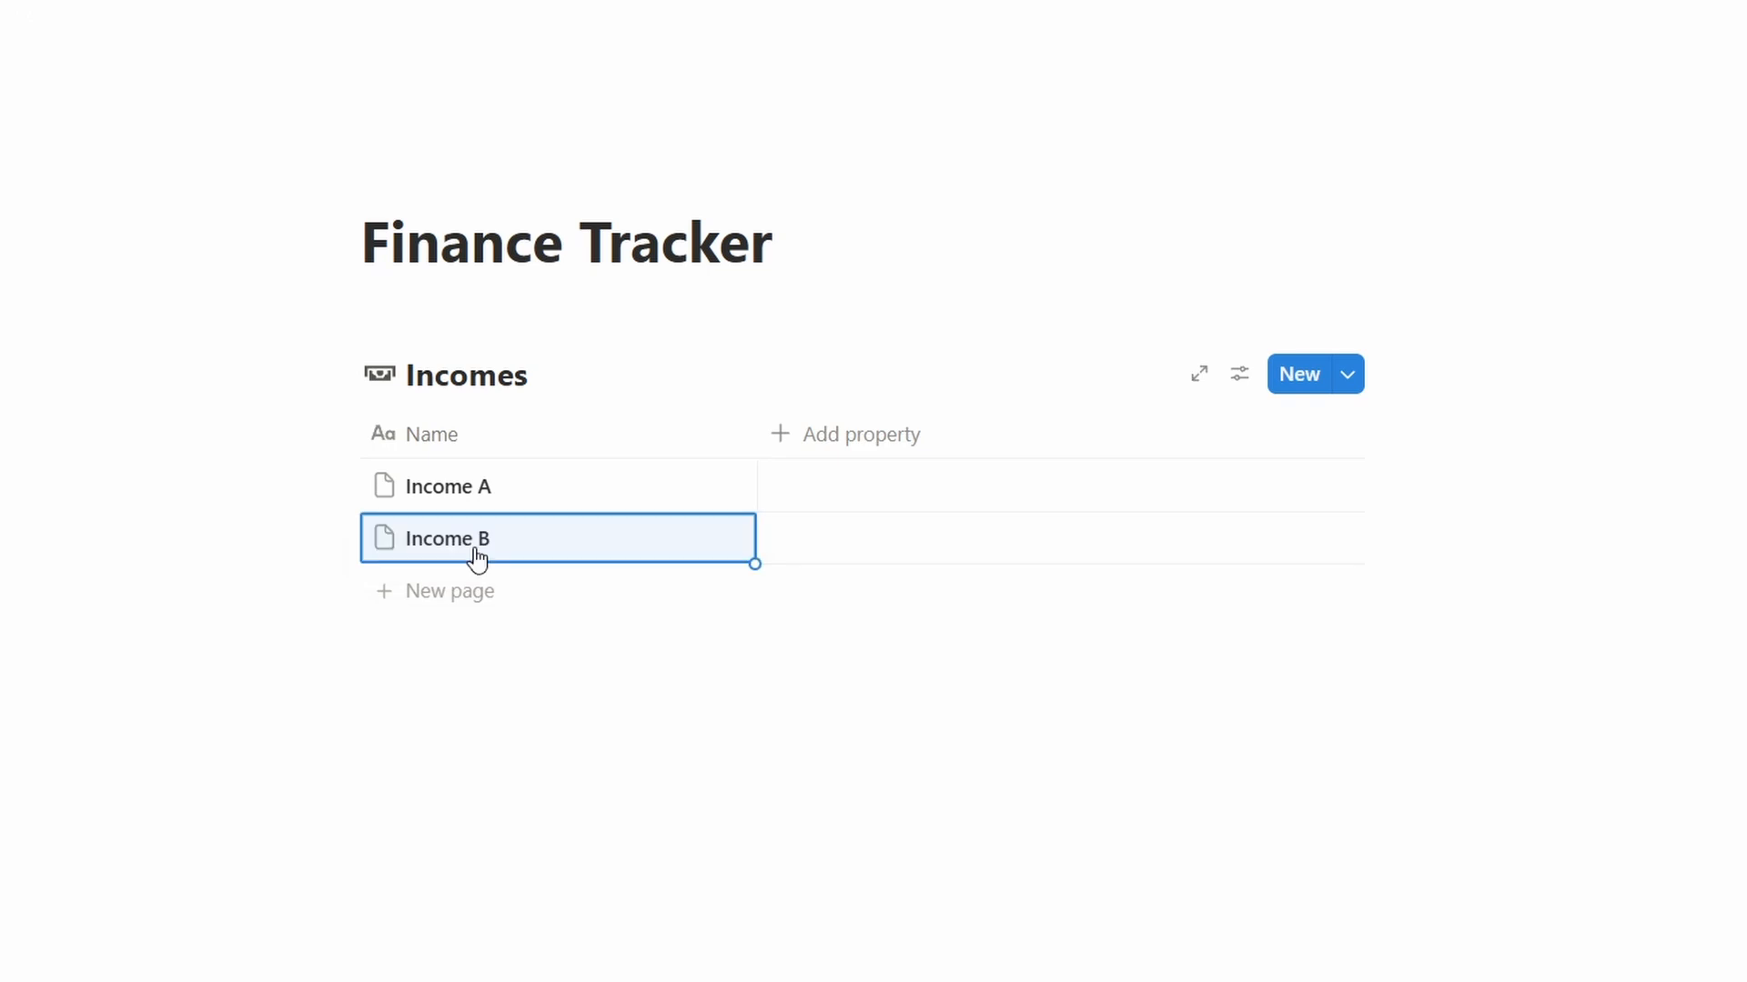
- Apply the database's banknote icon in dark grey to both Income A and Income B at once, and clear the selection
{"action": "left_click", "coordinate": [335, 493]}
{"action": "left_click", "coordinate": [342, 539]}
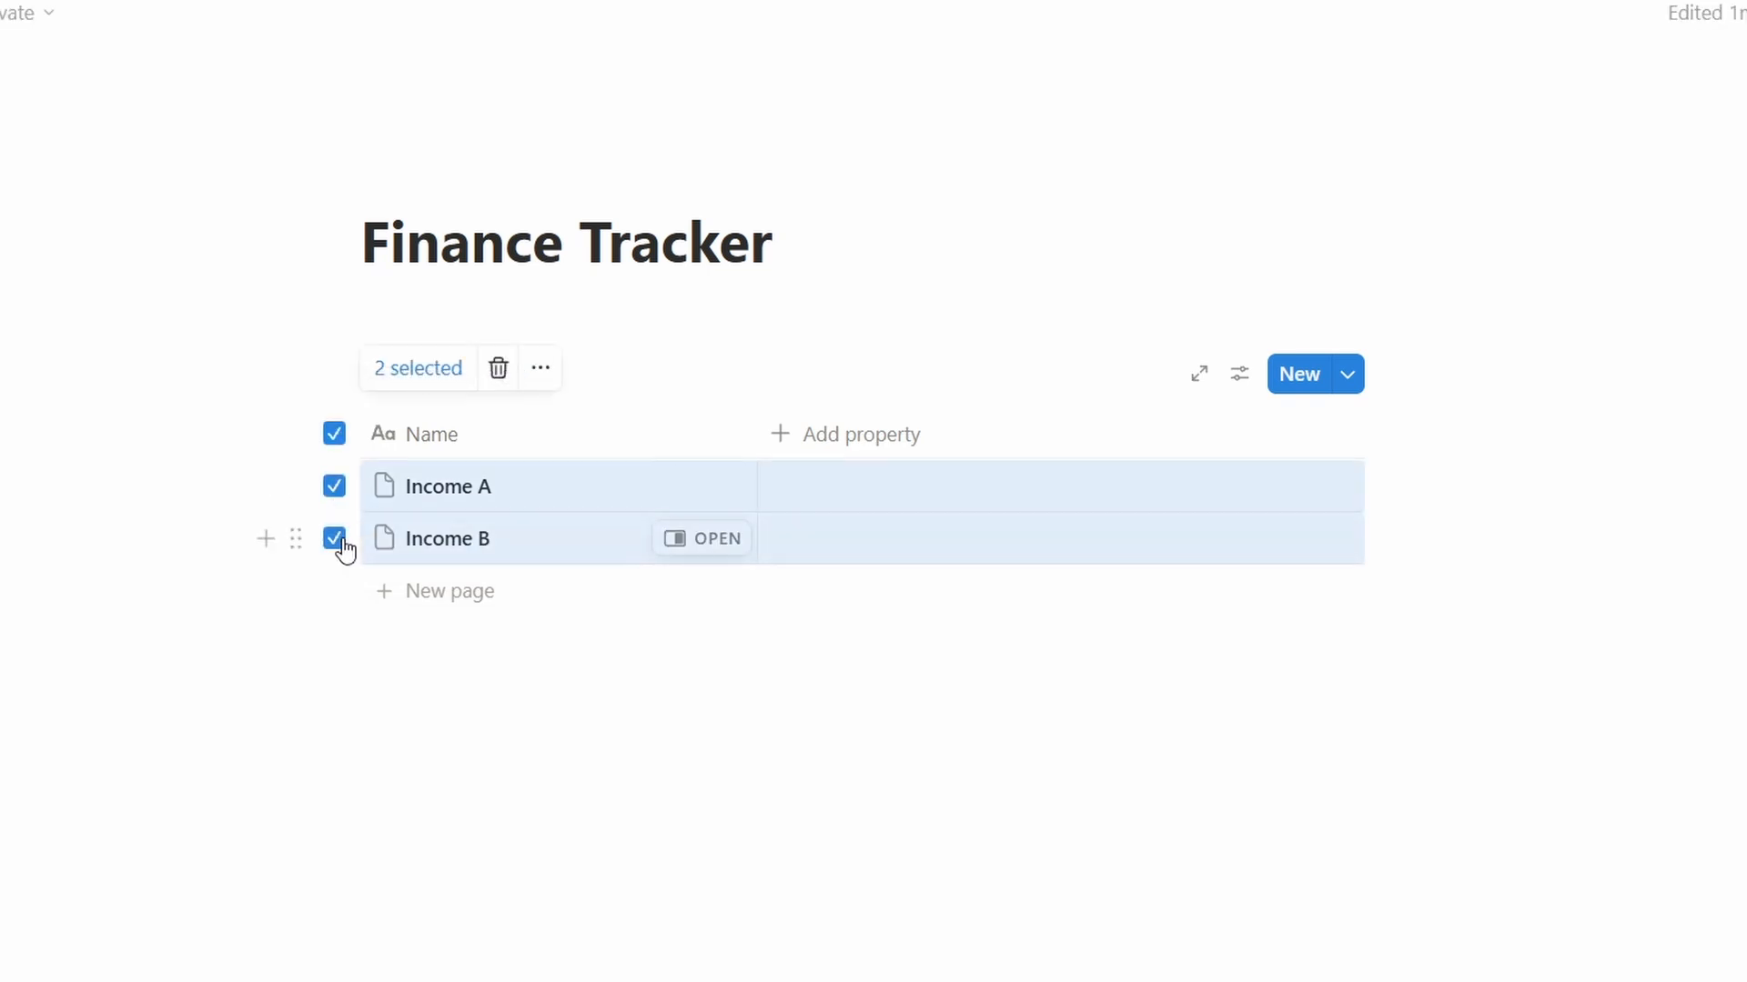
{"action": "left_click", "coordinate": [539, 370]}
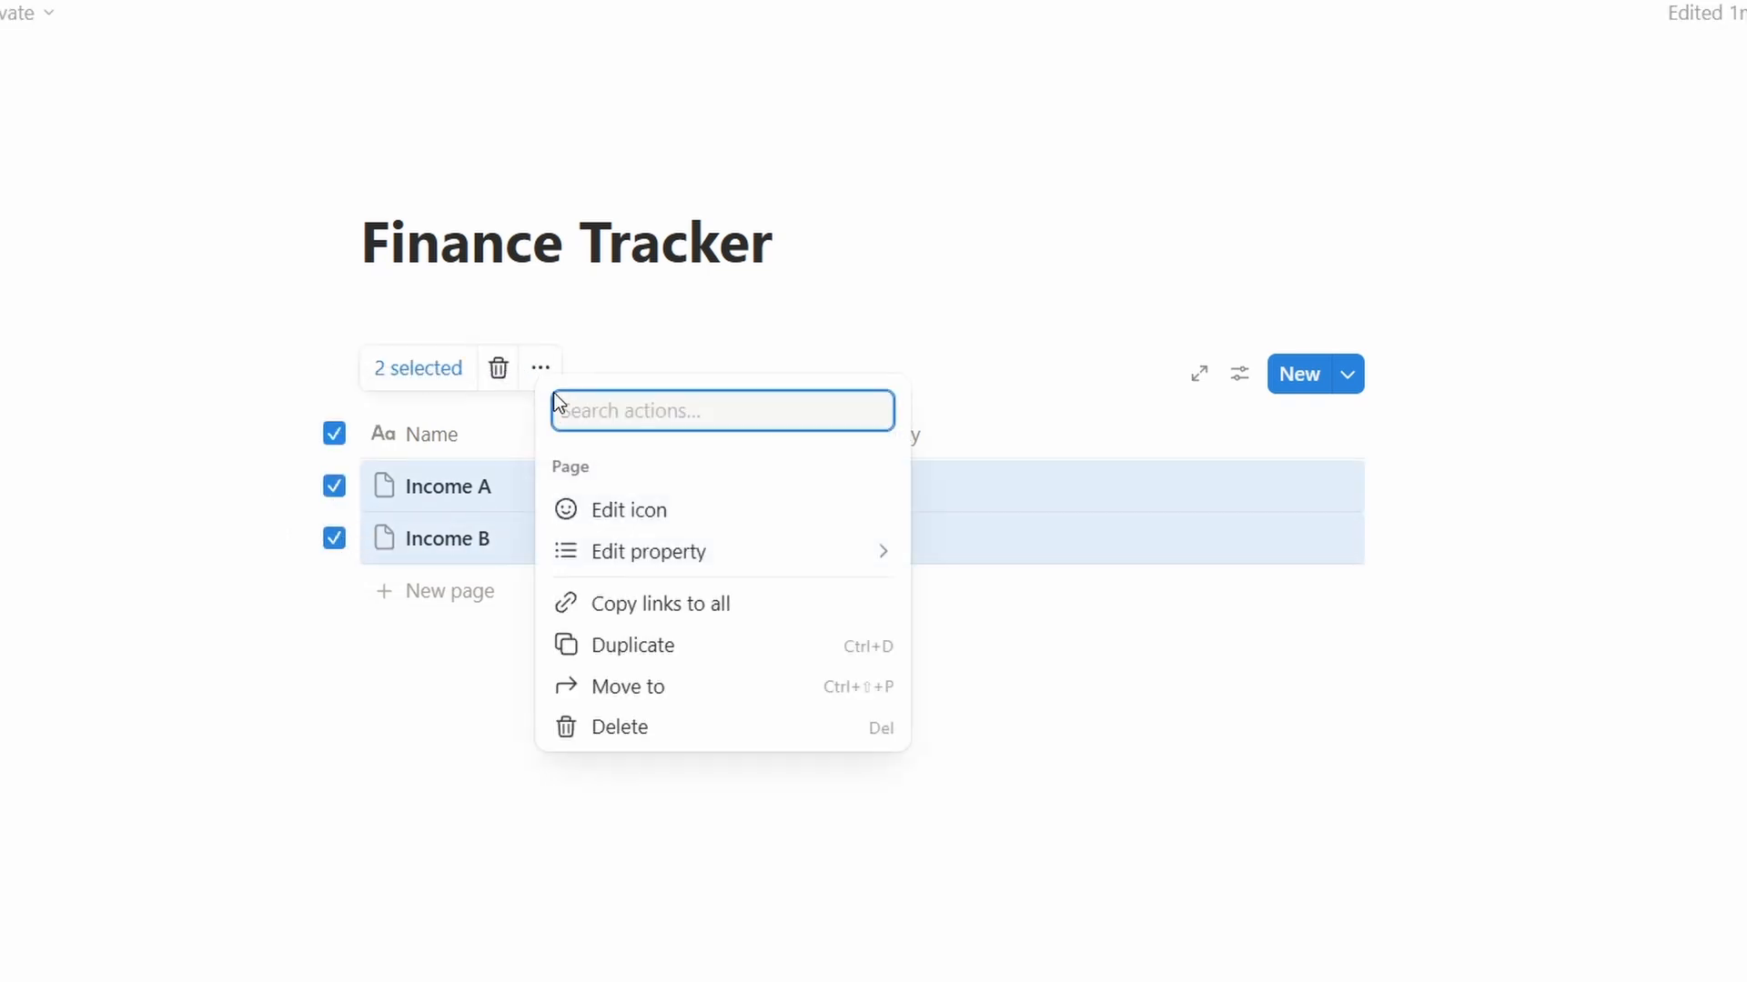
{"action": "left_click", "coordinate": [697, 514]}
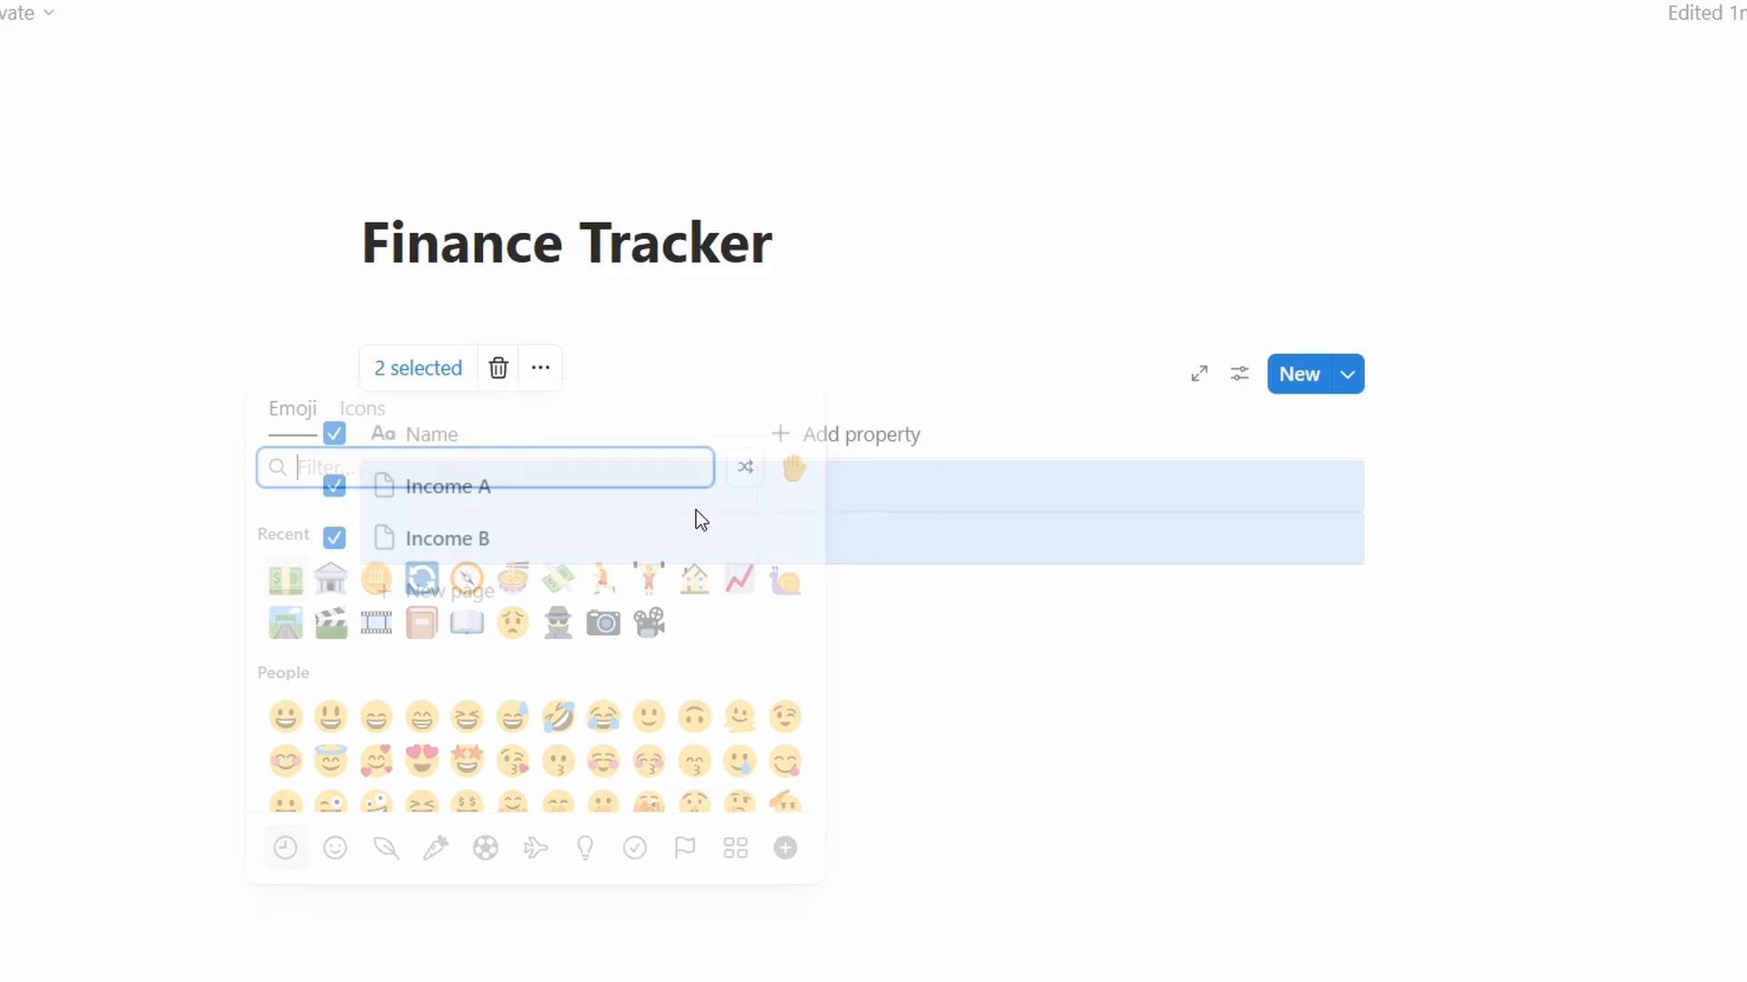
{"action": "left_click", "coordinate": [377, 422]}
{"action": "left_click", "coordinate": [285, 581]}
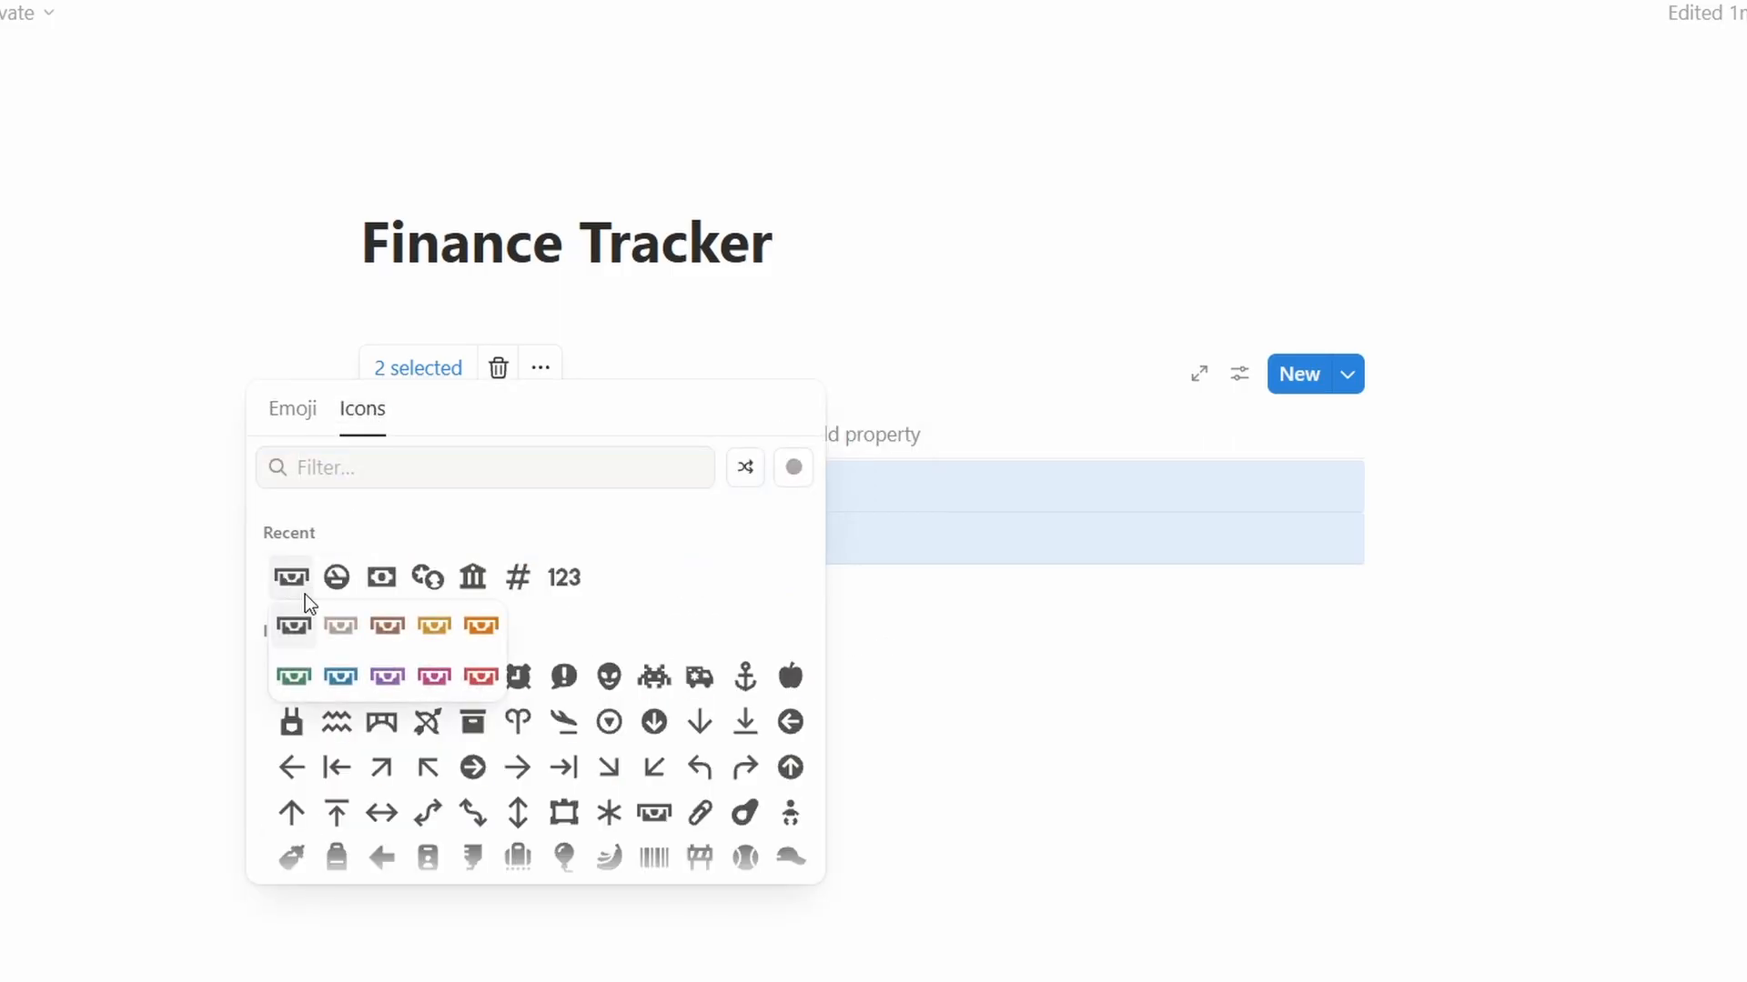
{"action": "left_click", "coordinate": [302, 629]}
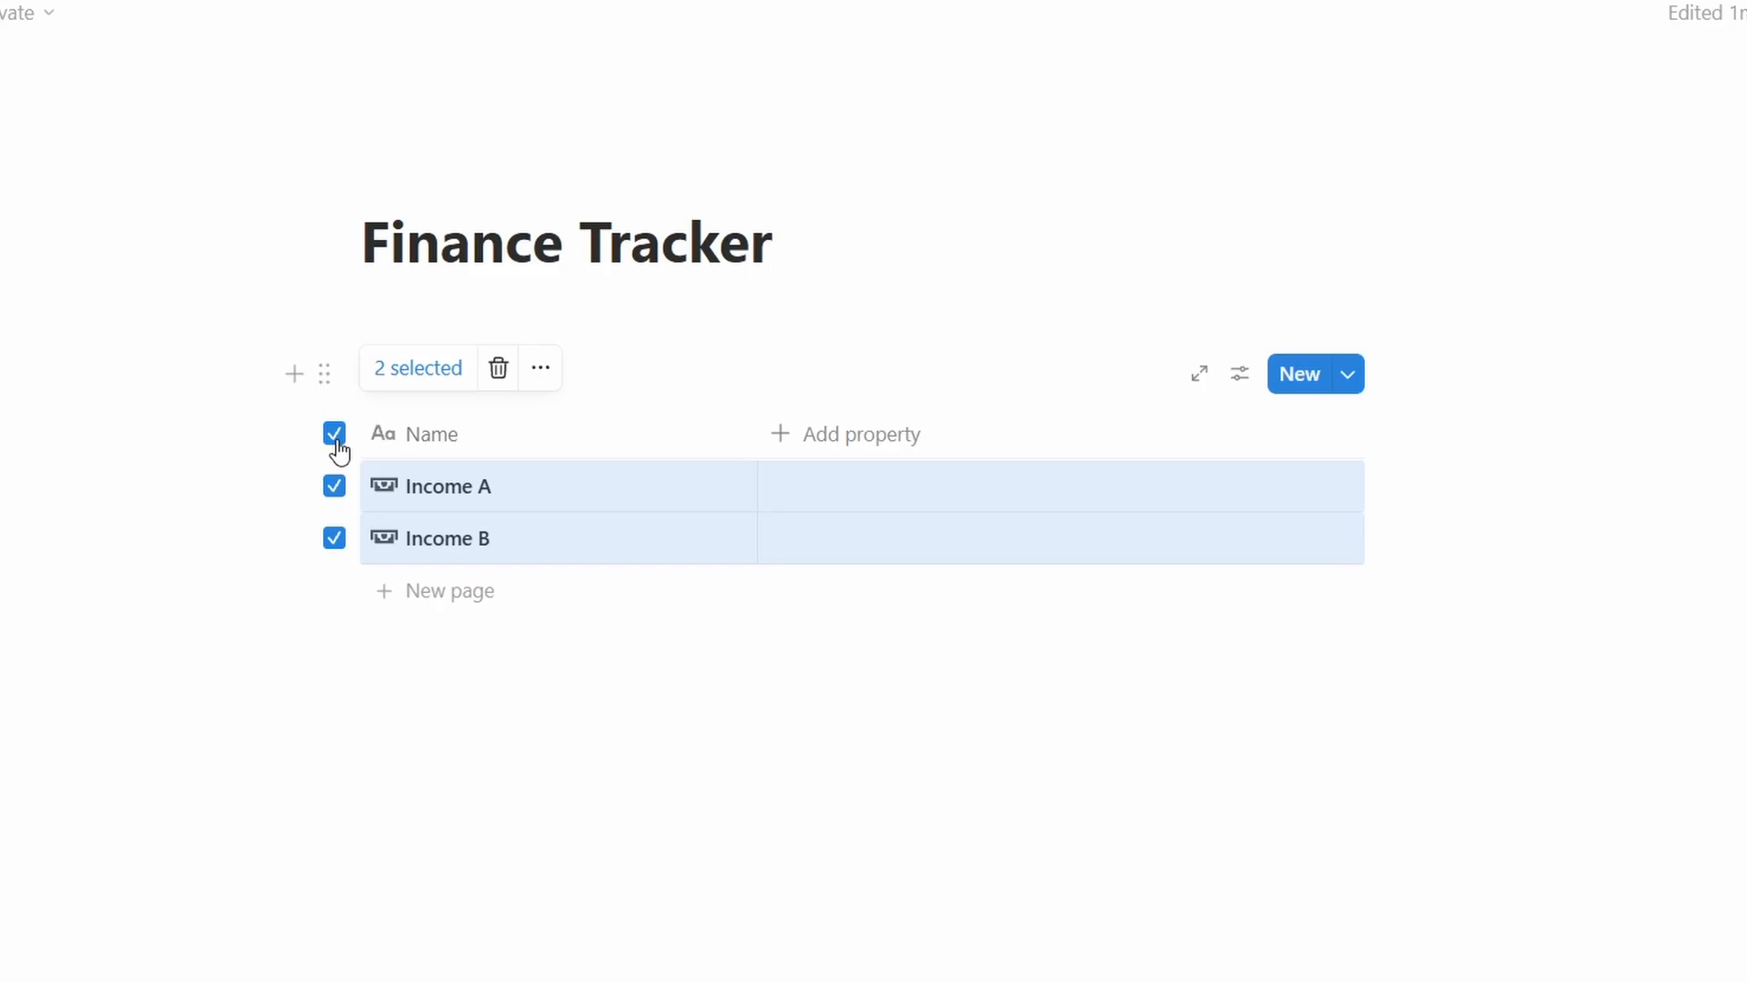
{"action": "left_click", "coordinate": [335, 437]}
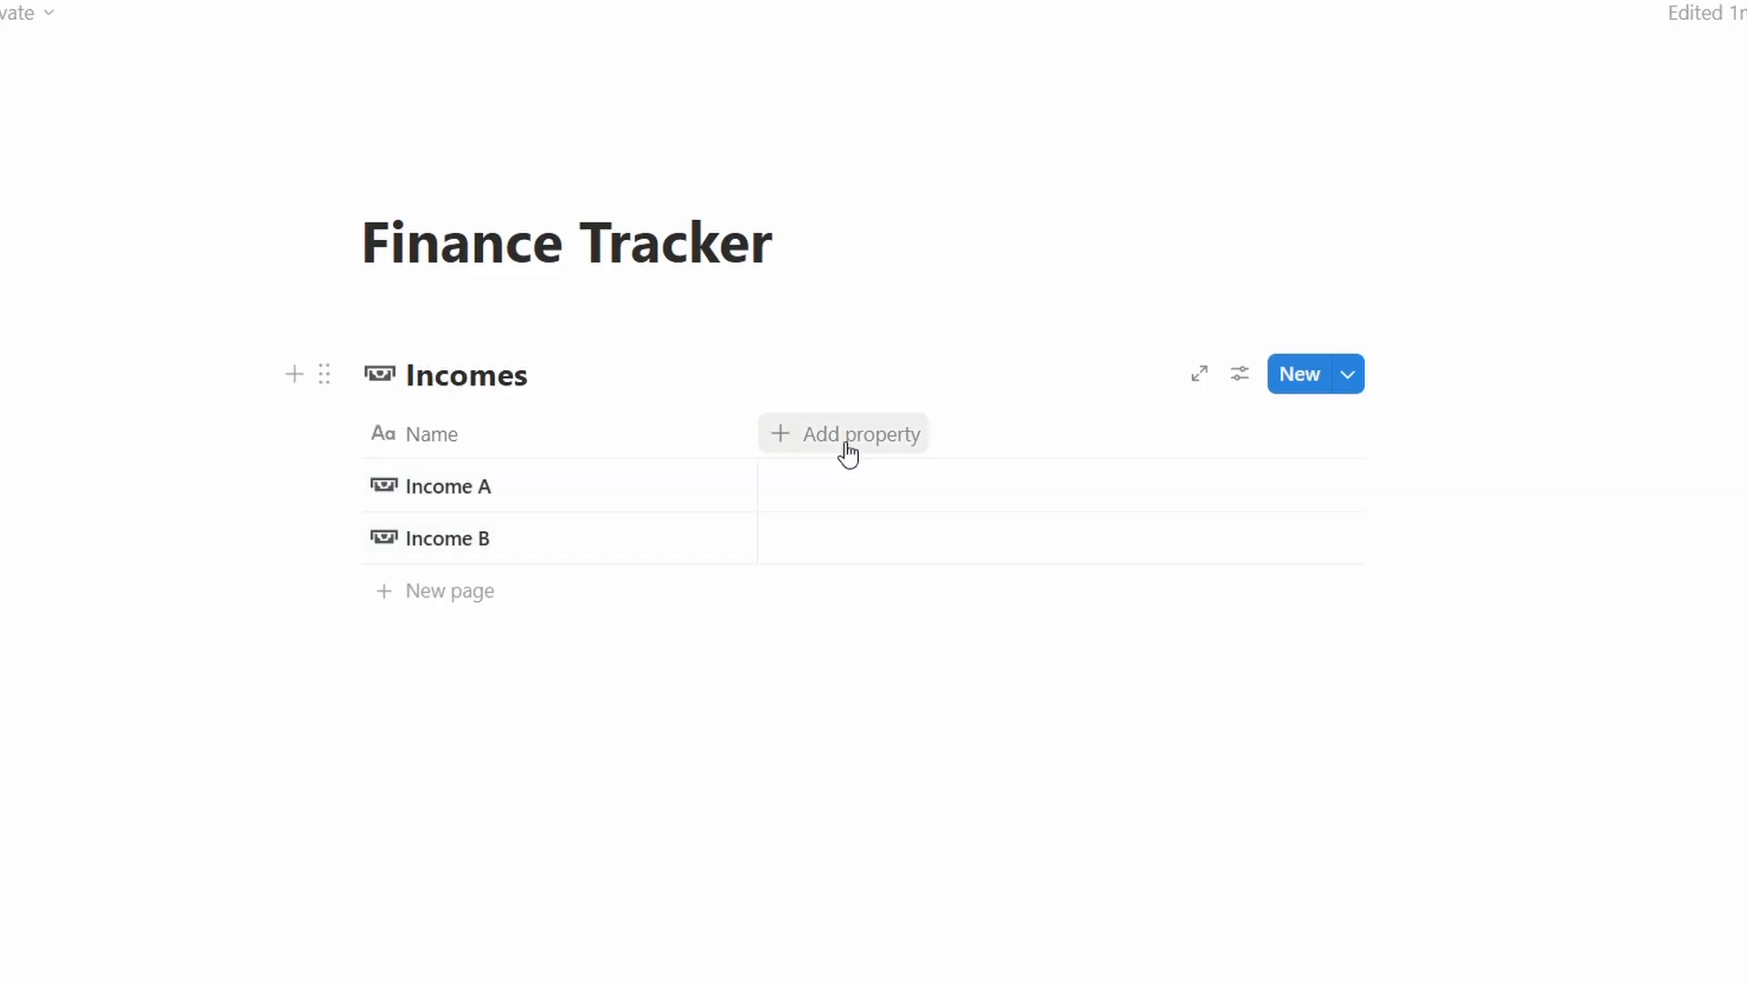
- Add a number property to the Incomes table and enter 1500 for Income A and 1200 for Income B
{"action": "left_click", "coordinate": [846, 447]}
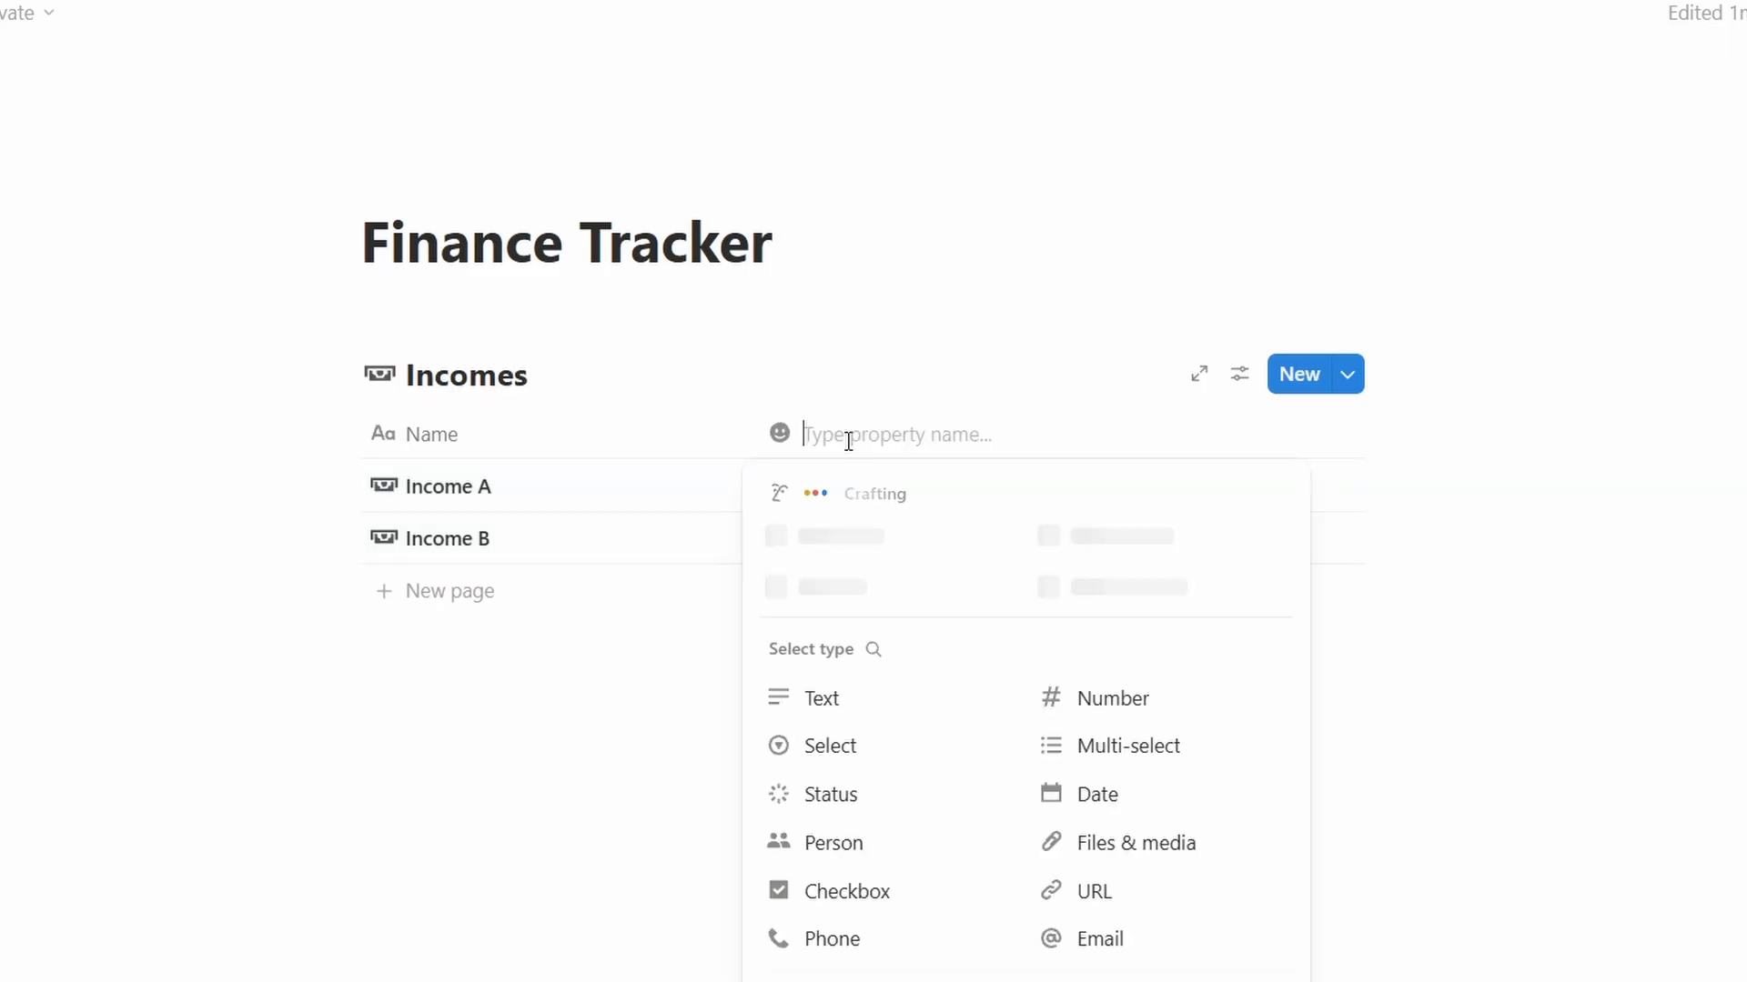
{"action": "left_click", "coordinate": [1172, 718]}
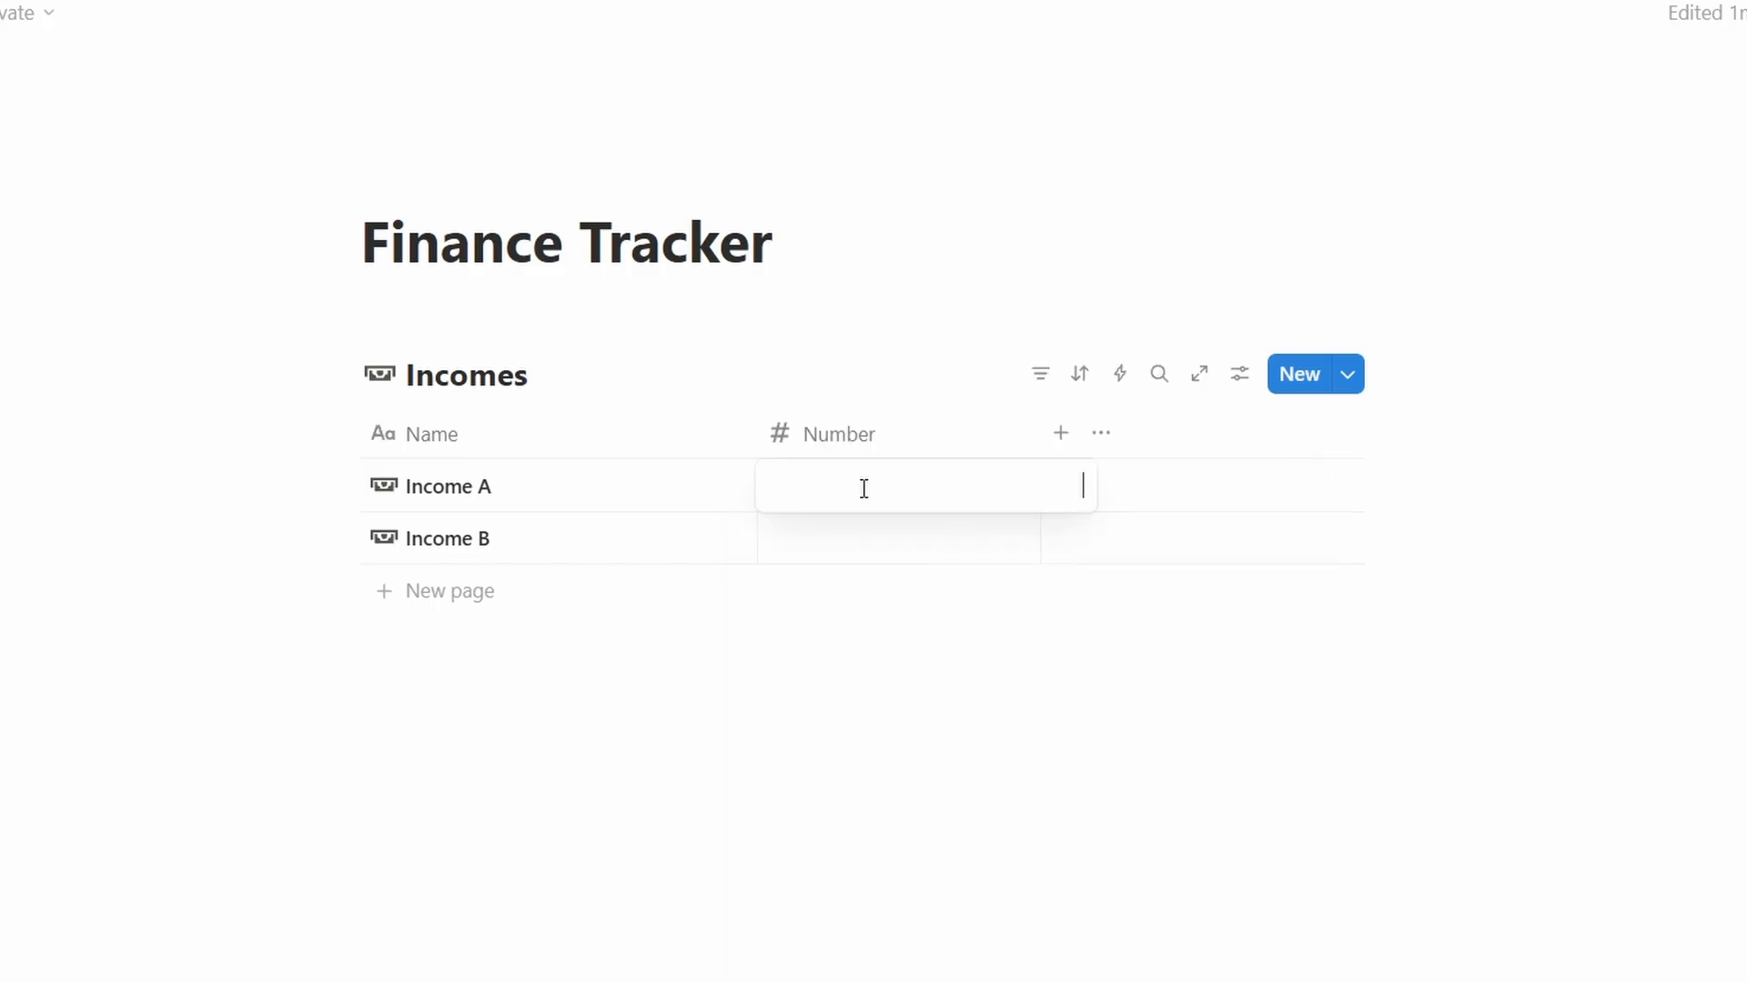
{"action": "type", "text": "1500"}
{"action": "key", "text": "Return"}
{"action": "key", "text": "Down"}
{"action": "type", "text": "12"}
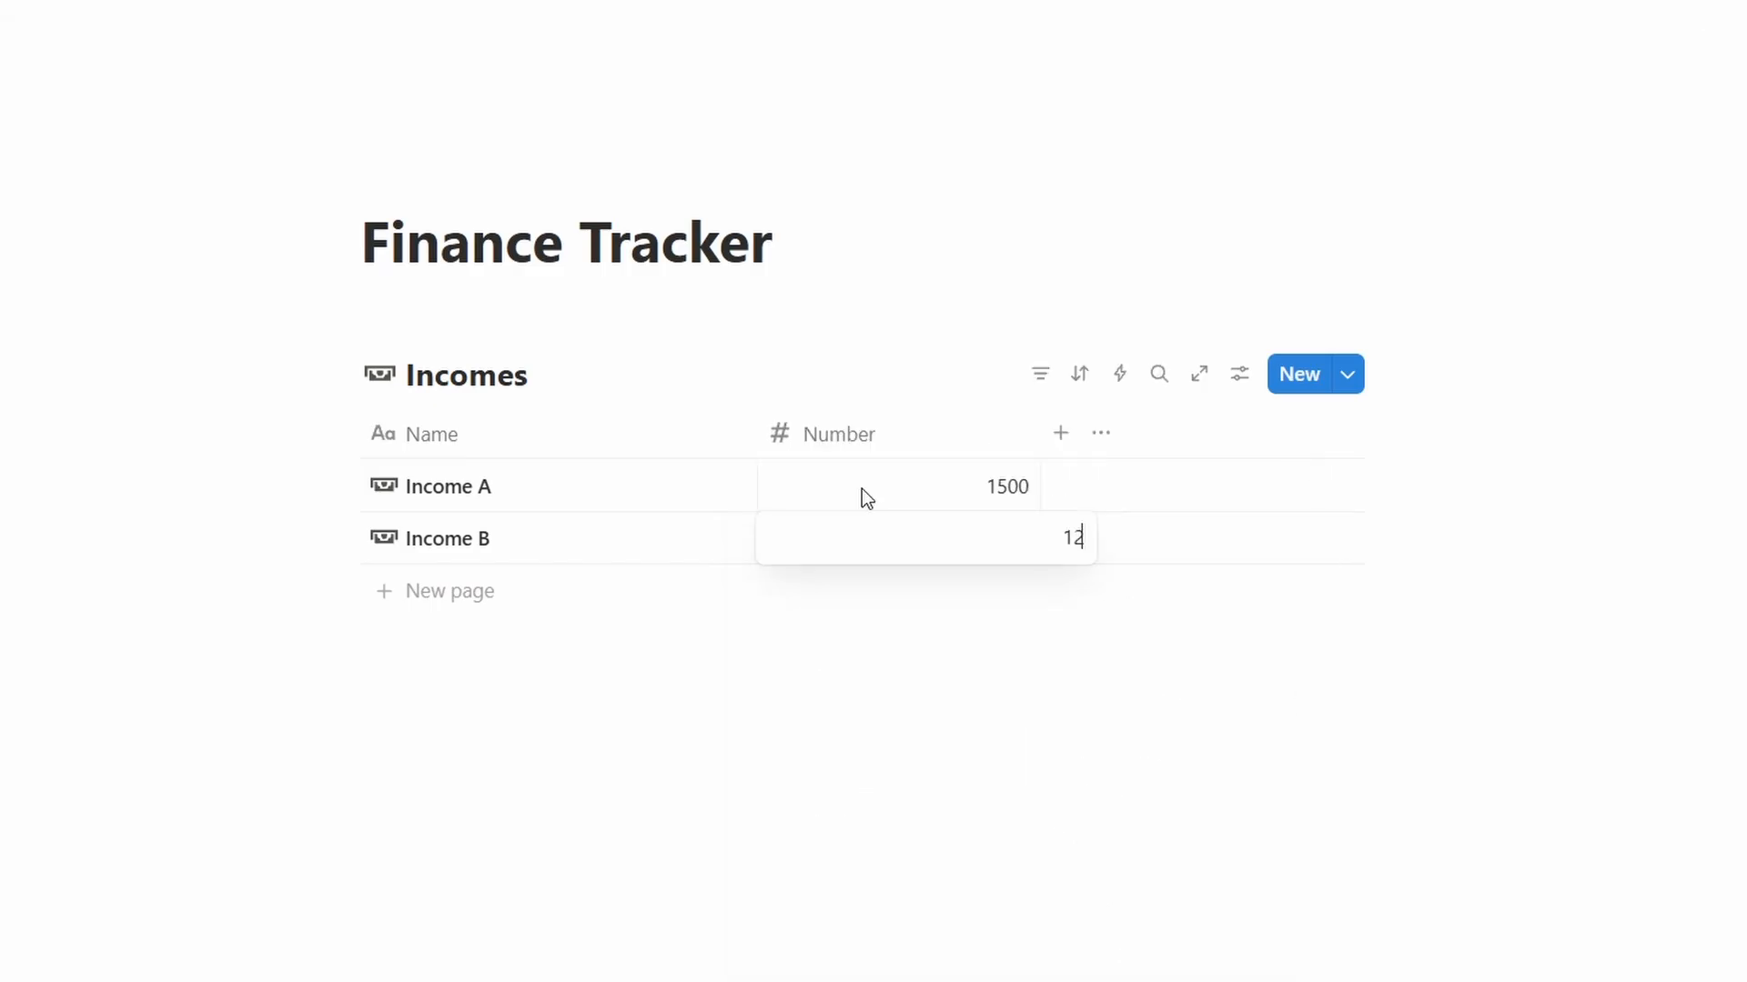
{"action": "type", "text": "00"}
{"action": "key", "text": "Return"}
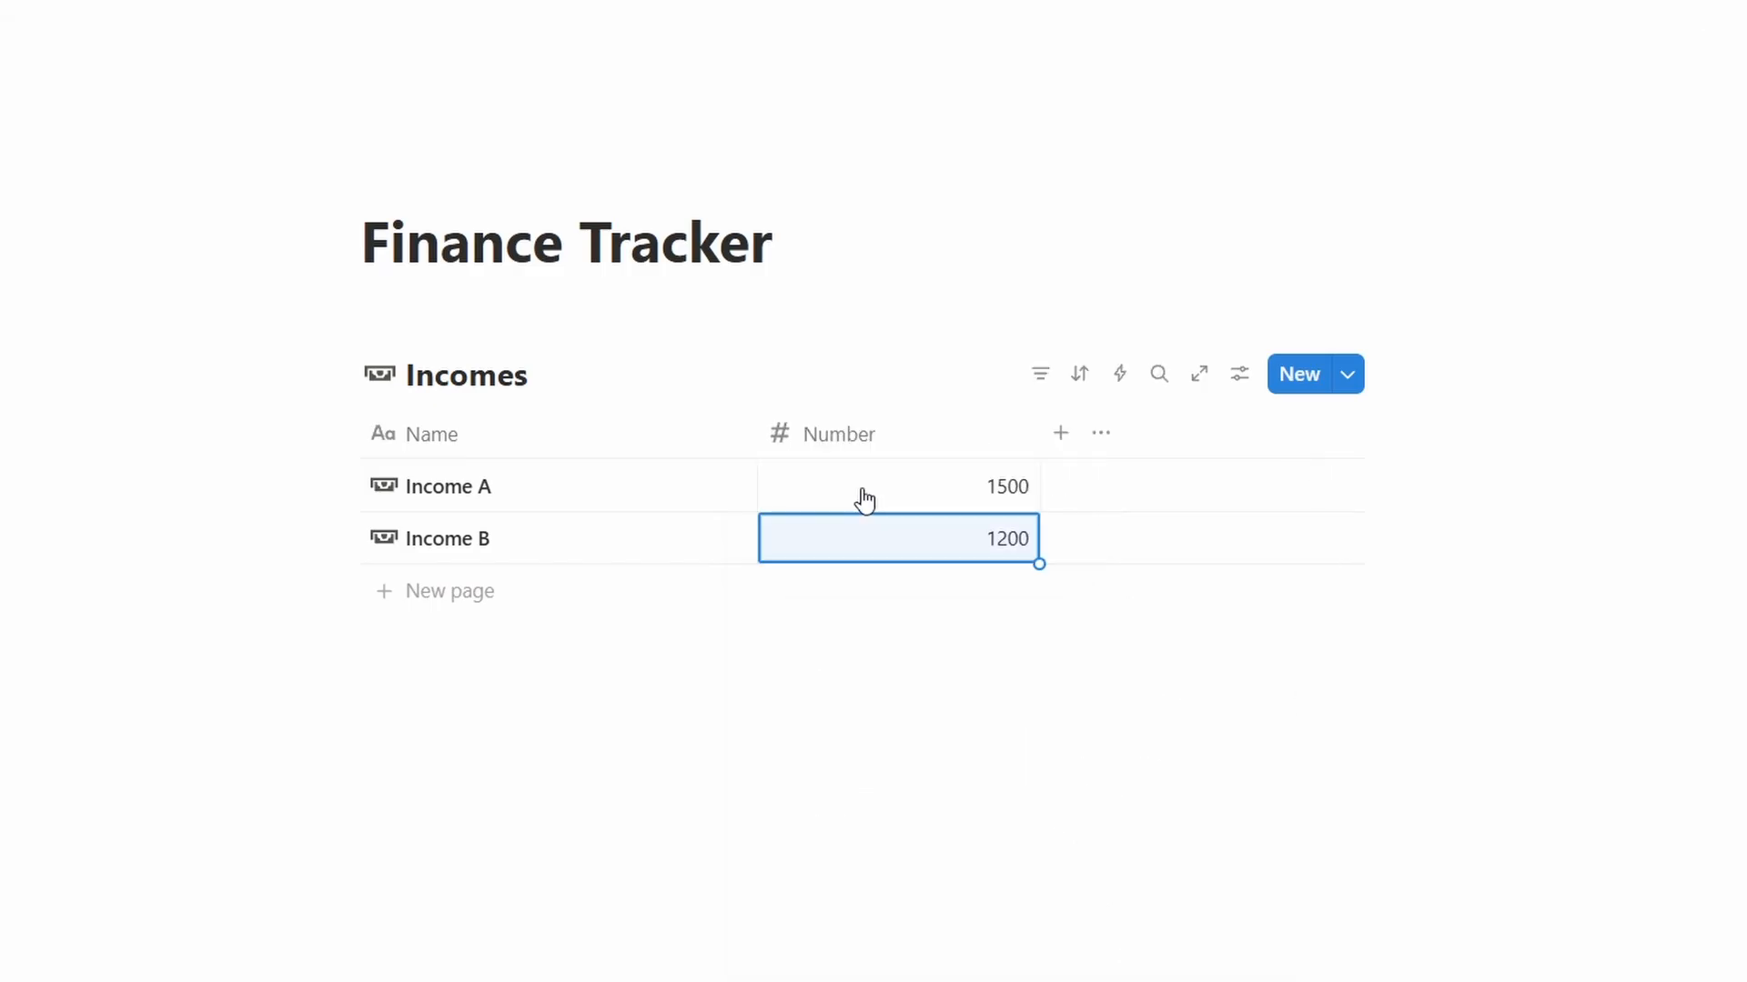
- Set the number format of the Incomes table's Number property to New Zealand dollar
{"action": "left_click", "coordinate": [909, 448]}
{"action": "mouse_move", "coordinate": [907, 523]}
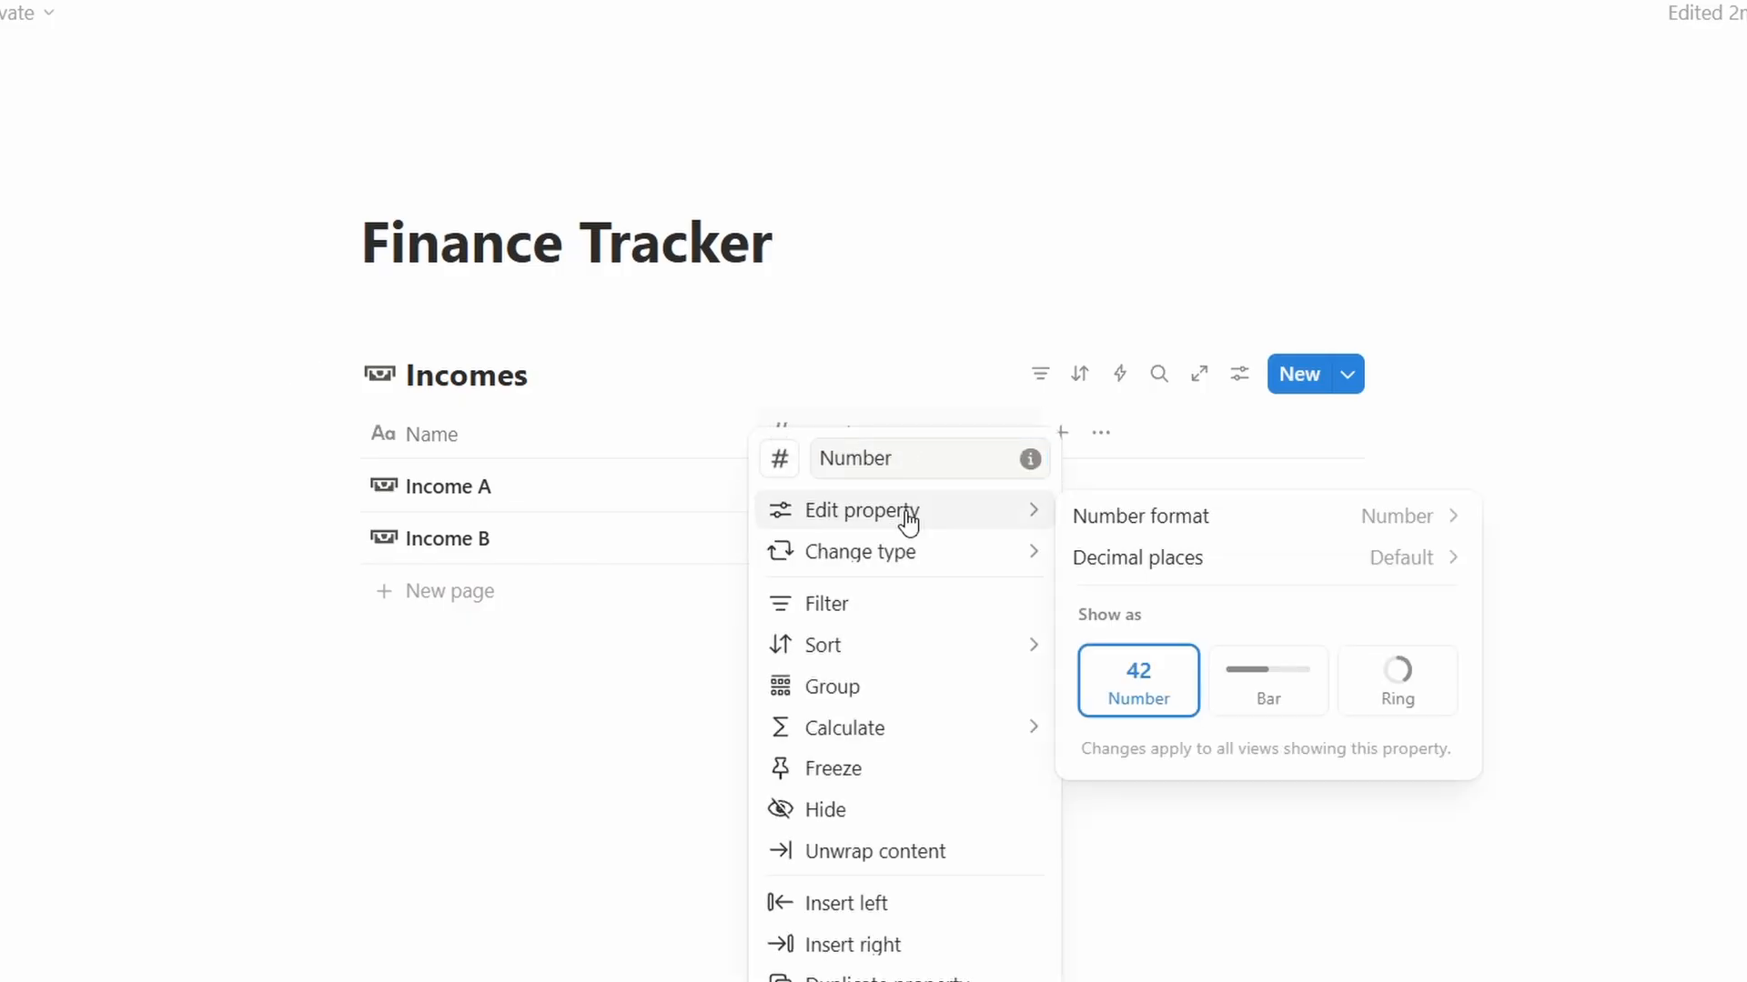
{"action": "left_click", "coordinate": [1283, 527]}
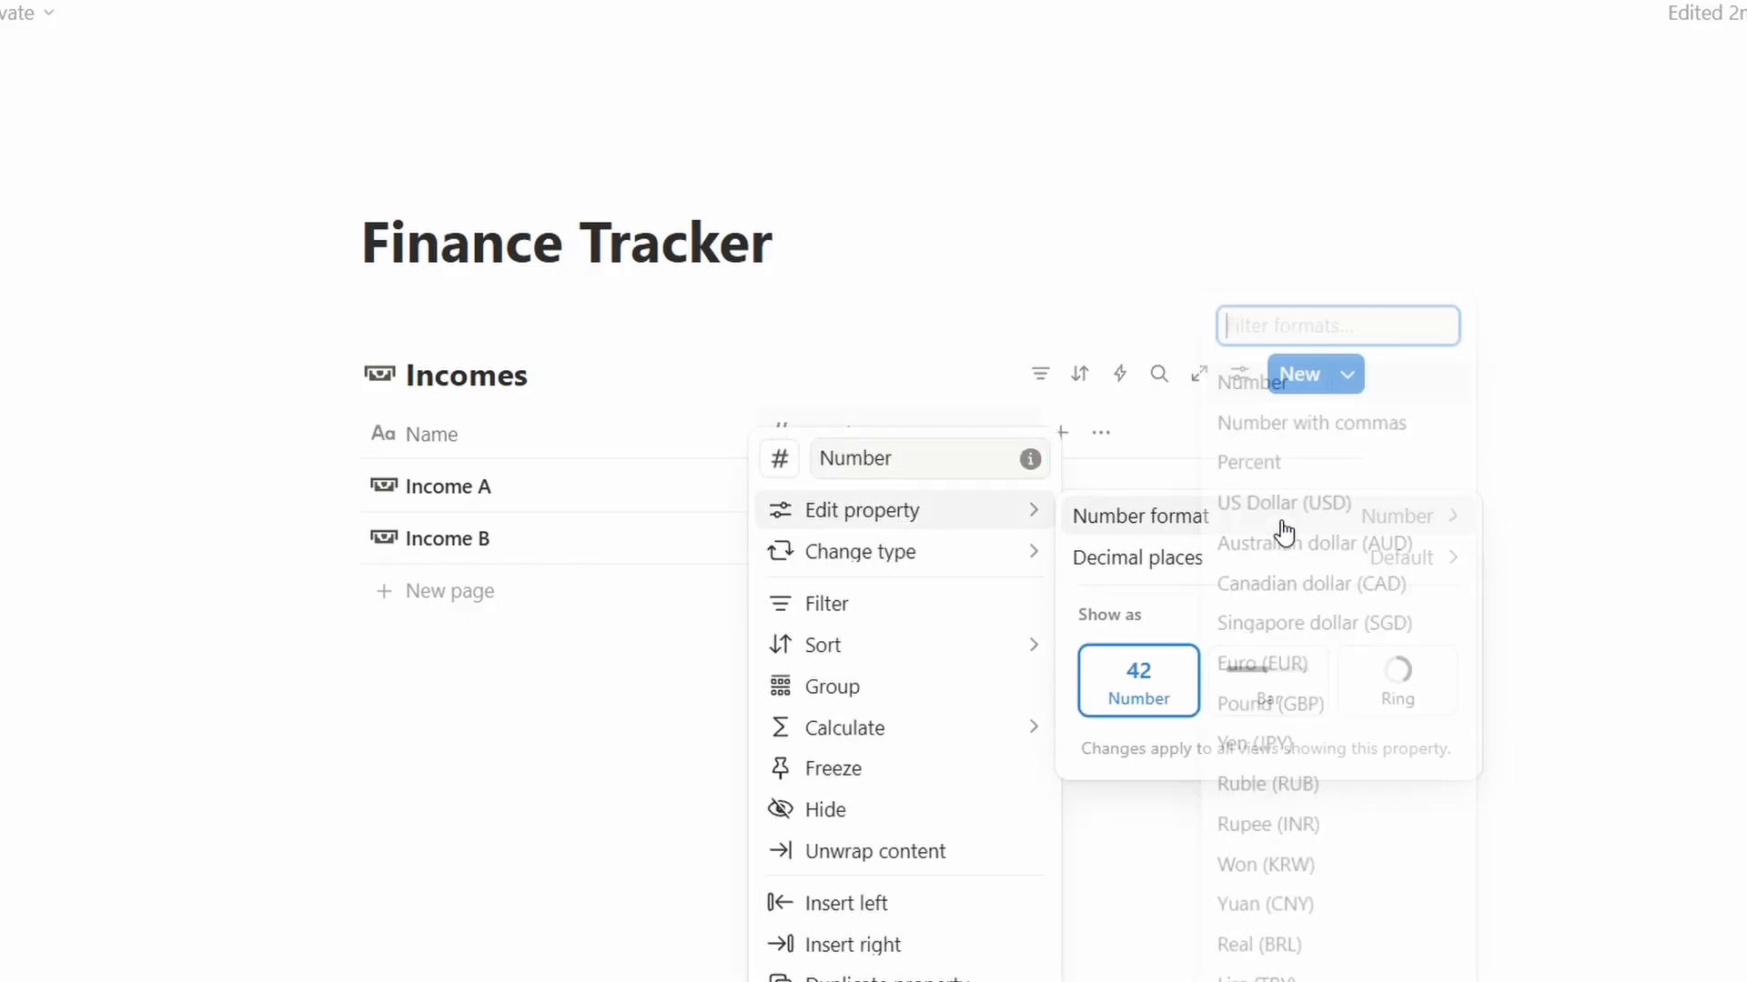
{"action": "scroll", "coordinate": [1283, 530], "scroll_direction": "down", "scroll_amount": 5}
{"action": "left_click", "coordinate": [1434, 609]}
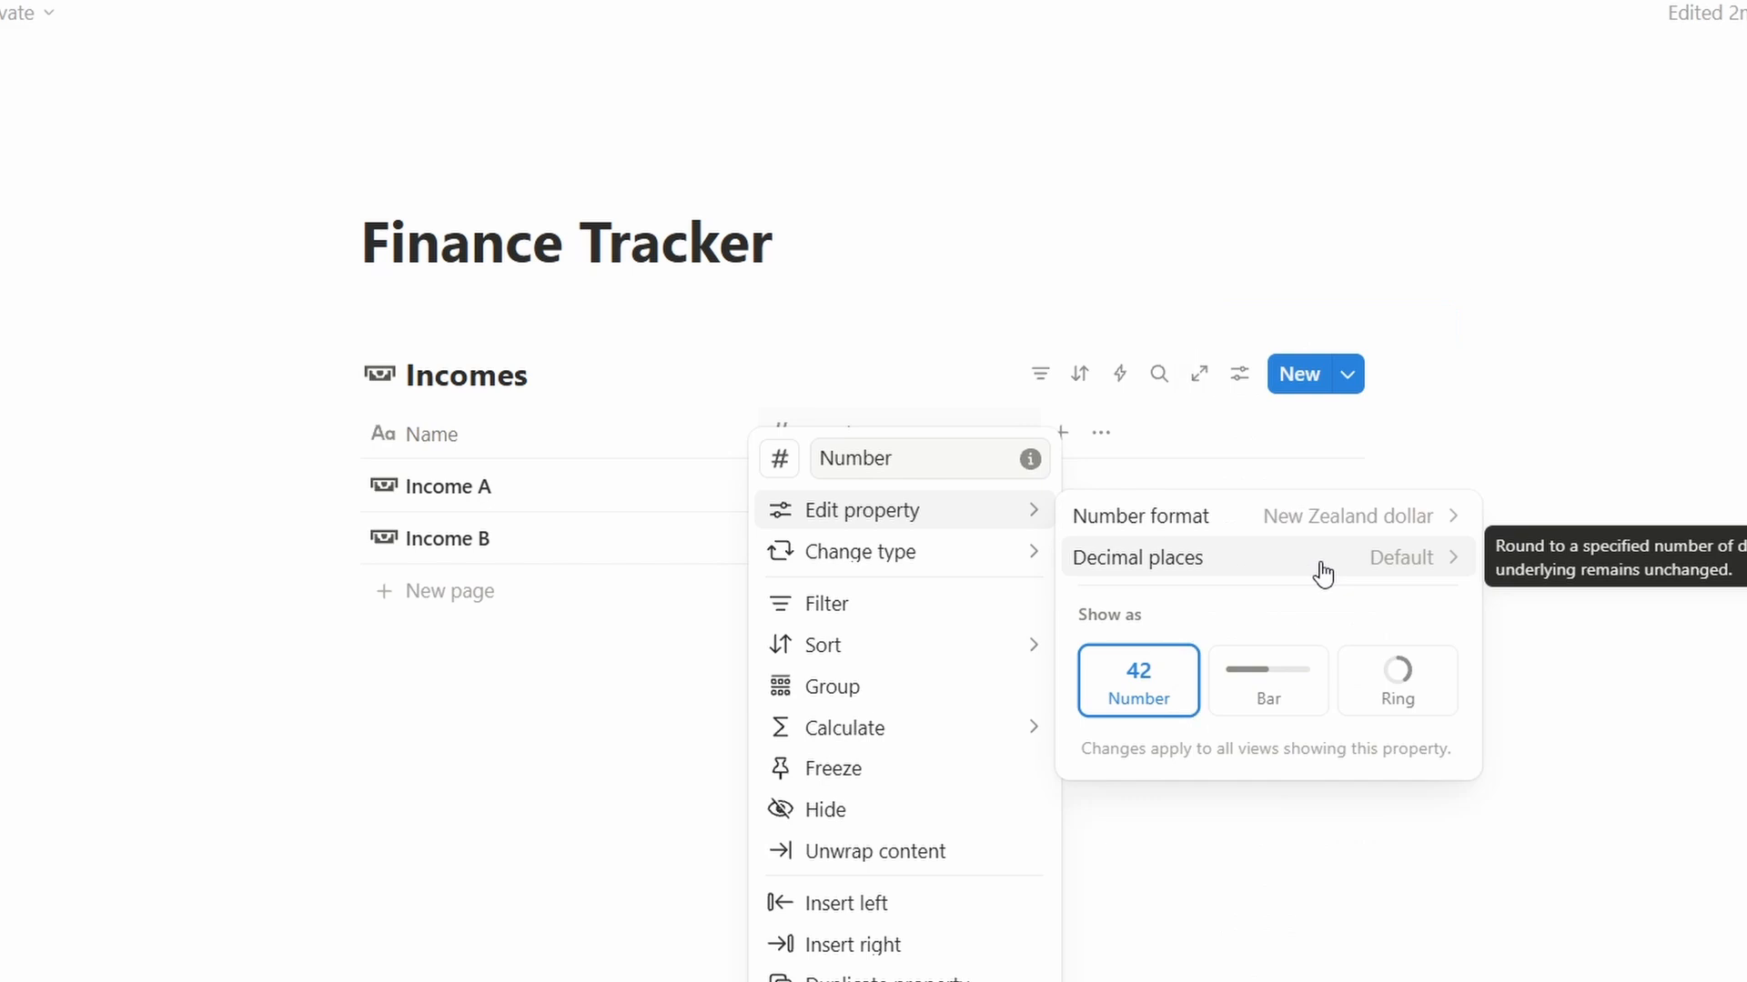
{"action": "key", "text": "Escape"}
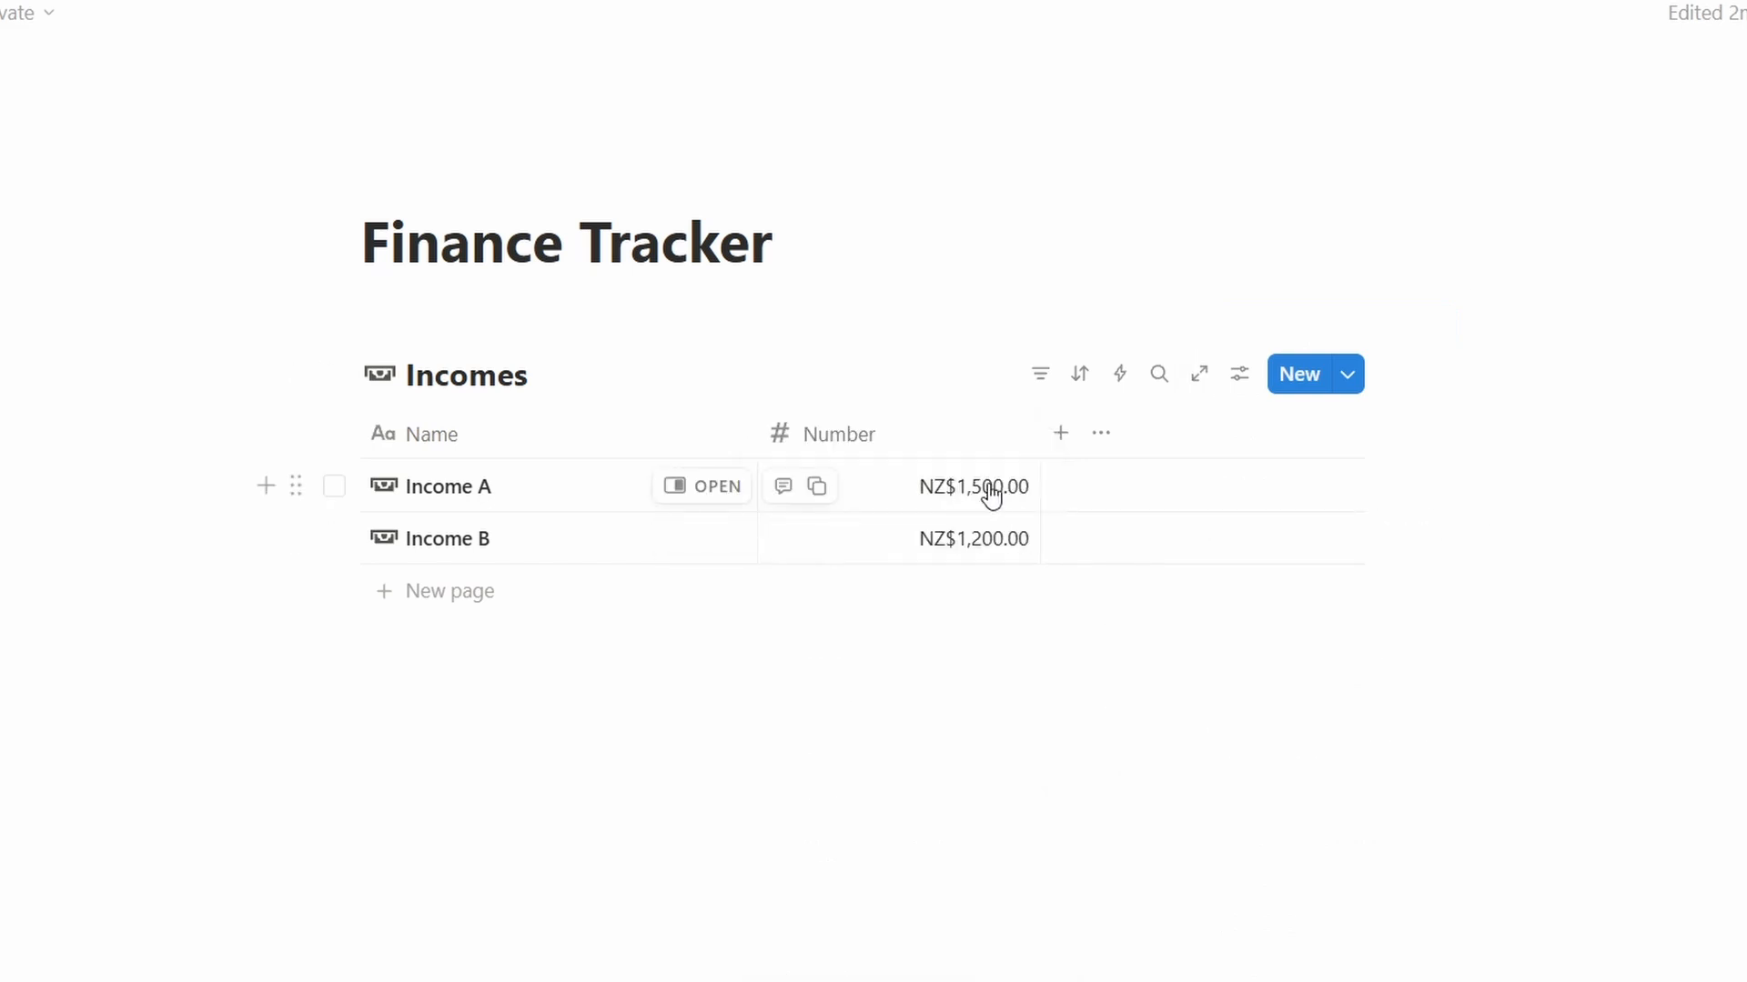
- Rename the Incomes table's Number property to "Amount"
{"action": "left_click", "coordinate": [859, 439]}
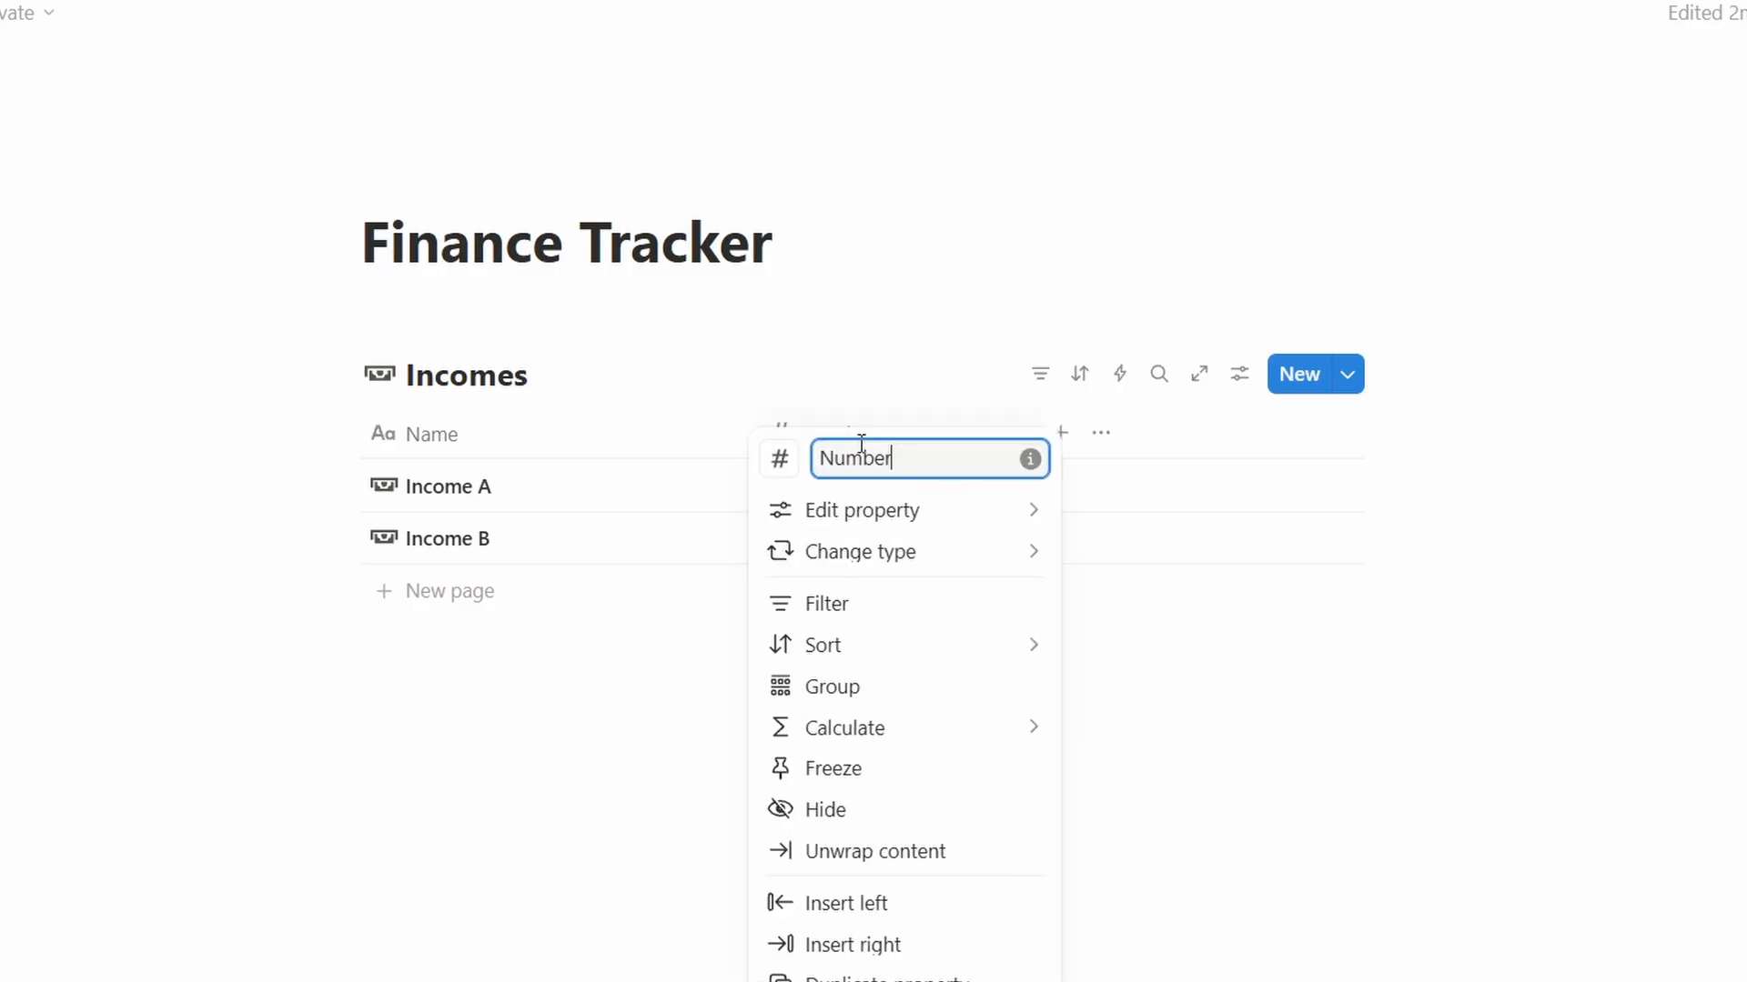
{"action": "left_click_drag", "start_coordinate": [912, 456], "coordinate": [802, 464]}
{"action": "type", "text": "Amount"}
{"action": "key", "text": "Return"}
- Add a number property to the Expenses table with Rent 400, Ramen 20, Repay Student Loan 150, Powerbank 45, Dining Table 250 and A4 Notepad 15
{"action": "scroll", "coordinate": [923, 445], "scroll_direction": "down", "scroll_amount": 4}
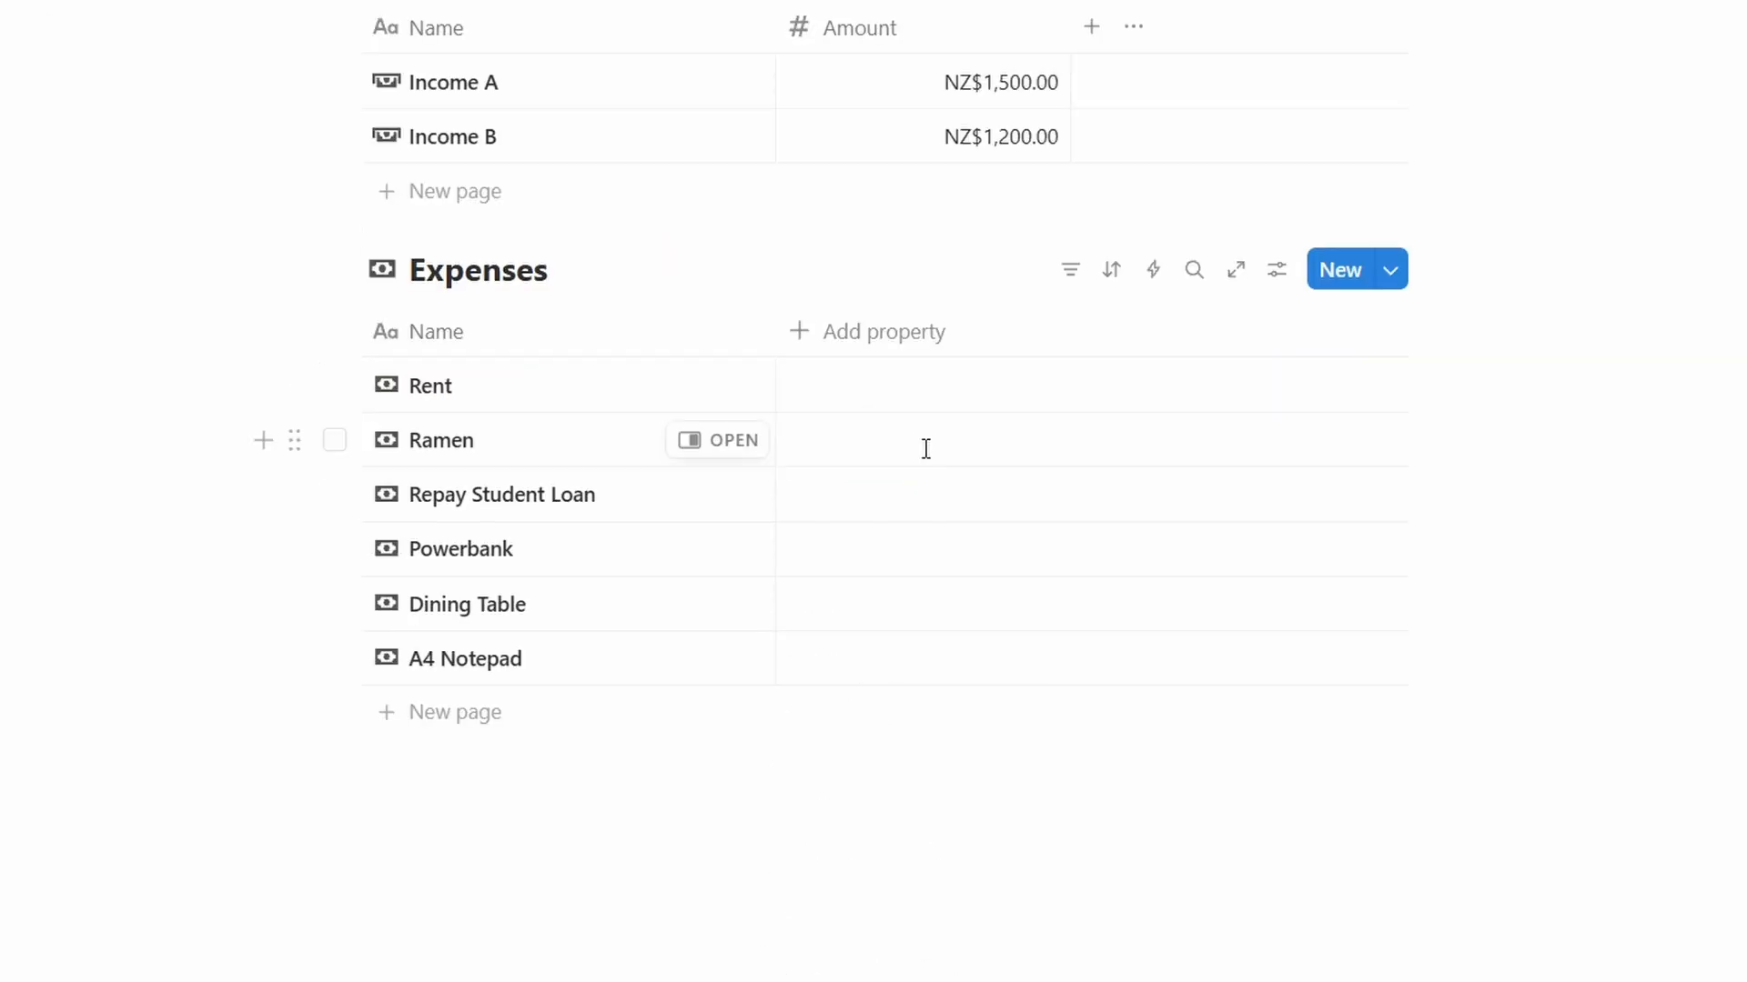
{"action": "left_click", "coordinate": [877, 333]}
{"action": "left_click", "coordinate": [1197, 613]}
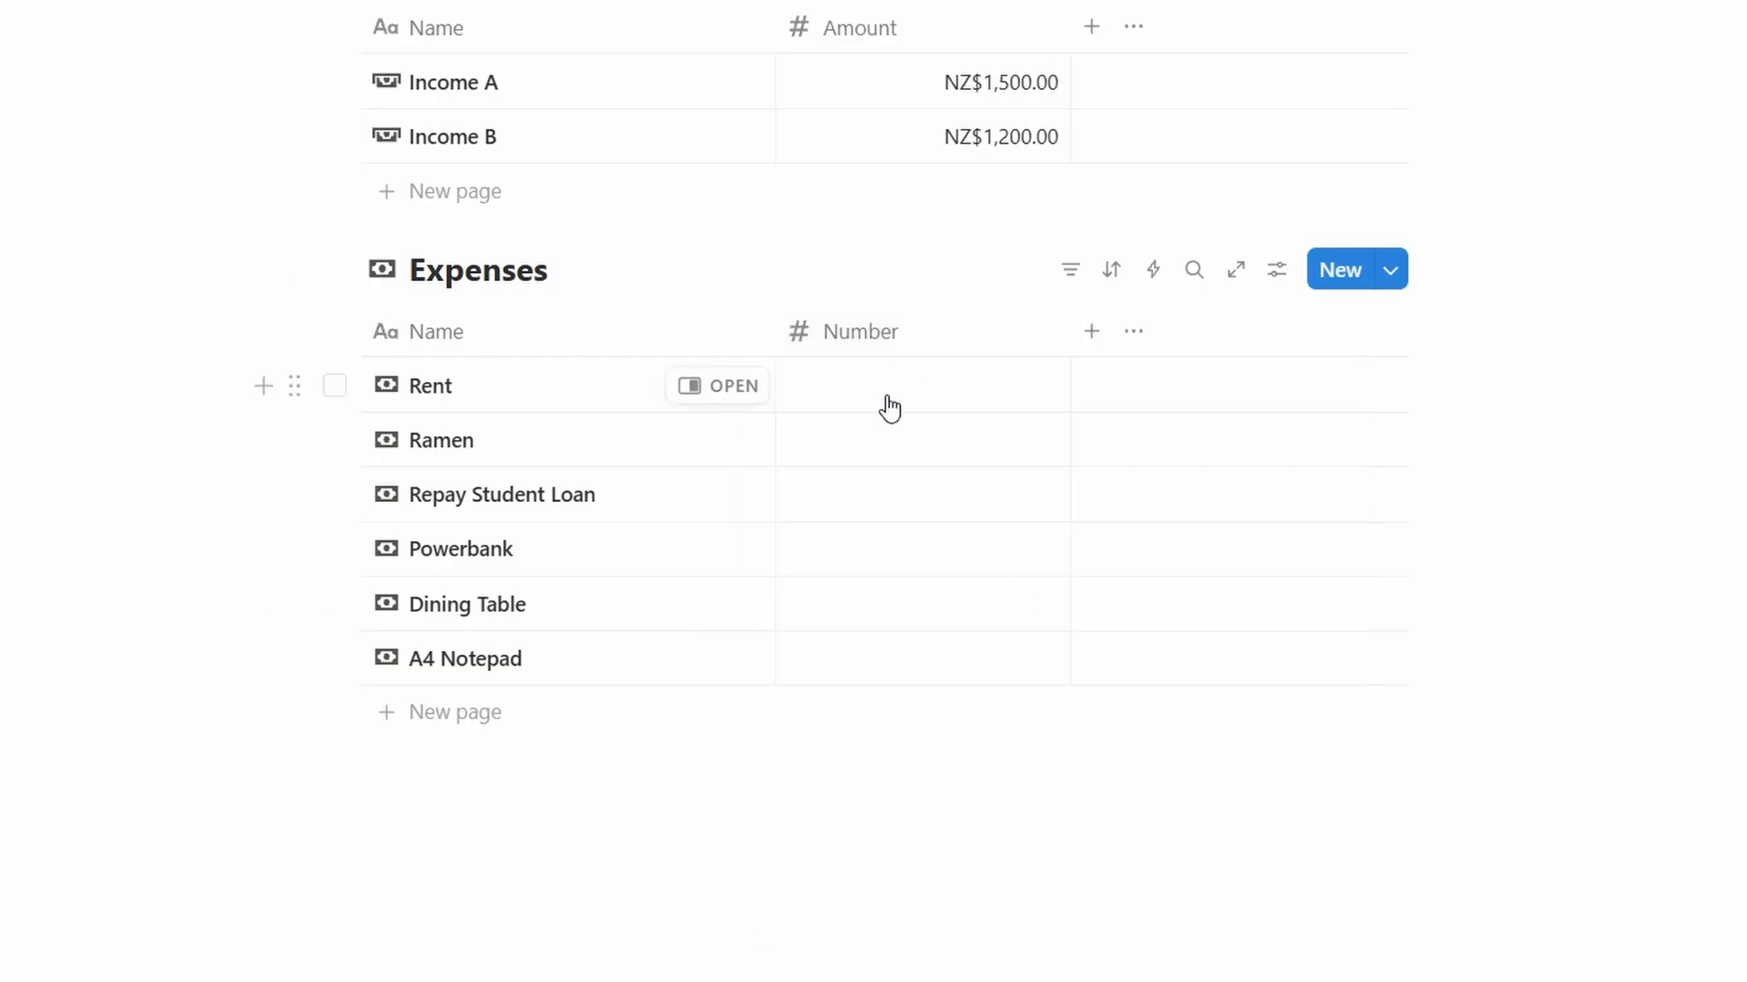
{"action": "left_click", "coordinate": [888, 401]}
{"action": "type", "text": "400"}
{"action": "key", "text": "Return"}
{"action": "type", "text": "20 150 45 25"}
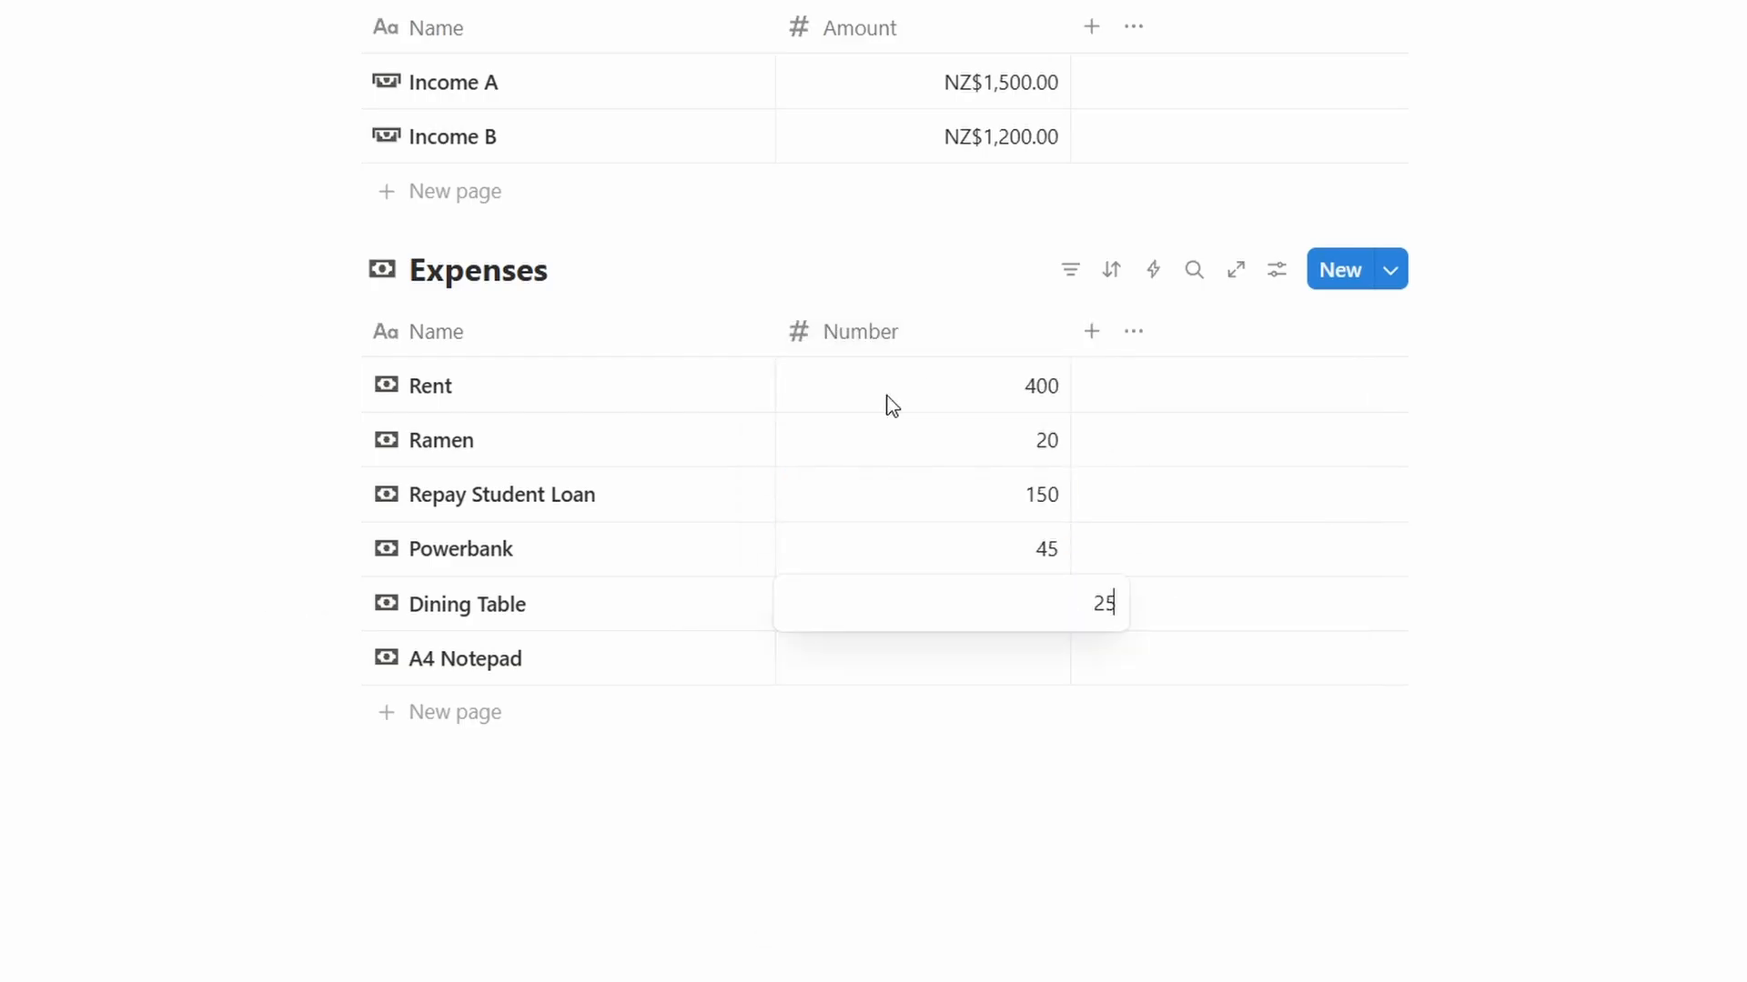
{"action": "type", "text": "0 15"}
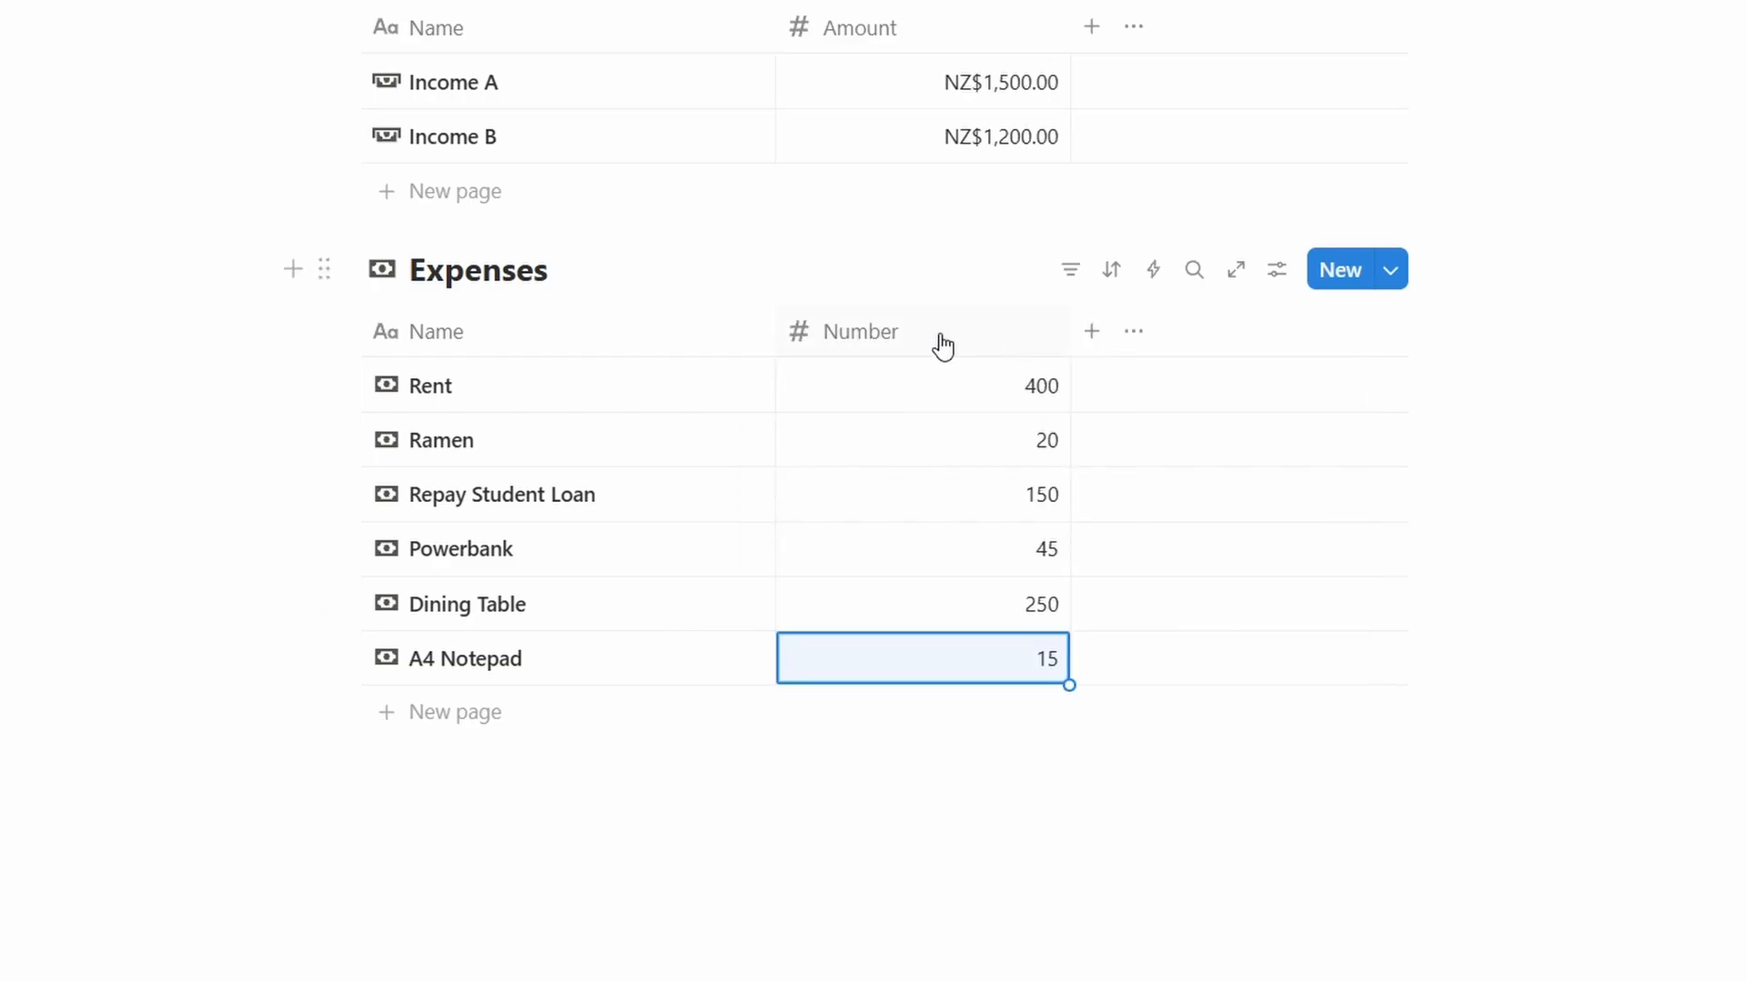
- Rename the Expenses table's Number property to "Amount" and format it as New Zealand dollar
{"action": "left_click", "coordinate": [942, 345]}
{"action": "left_click", "coordinate": [937, 401]}
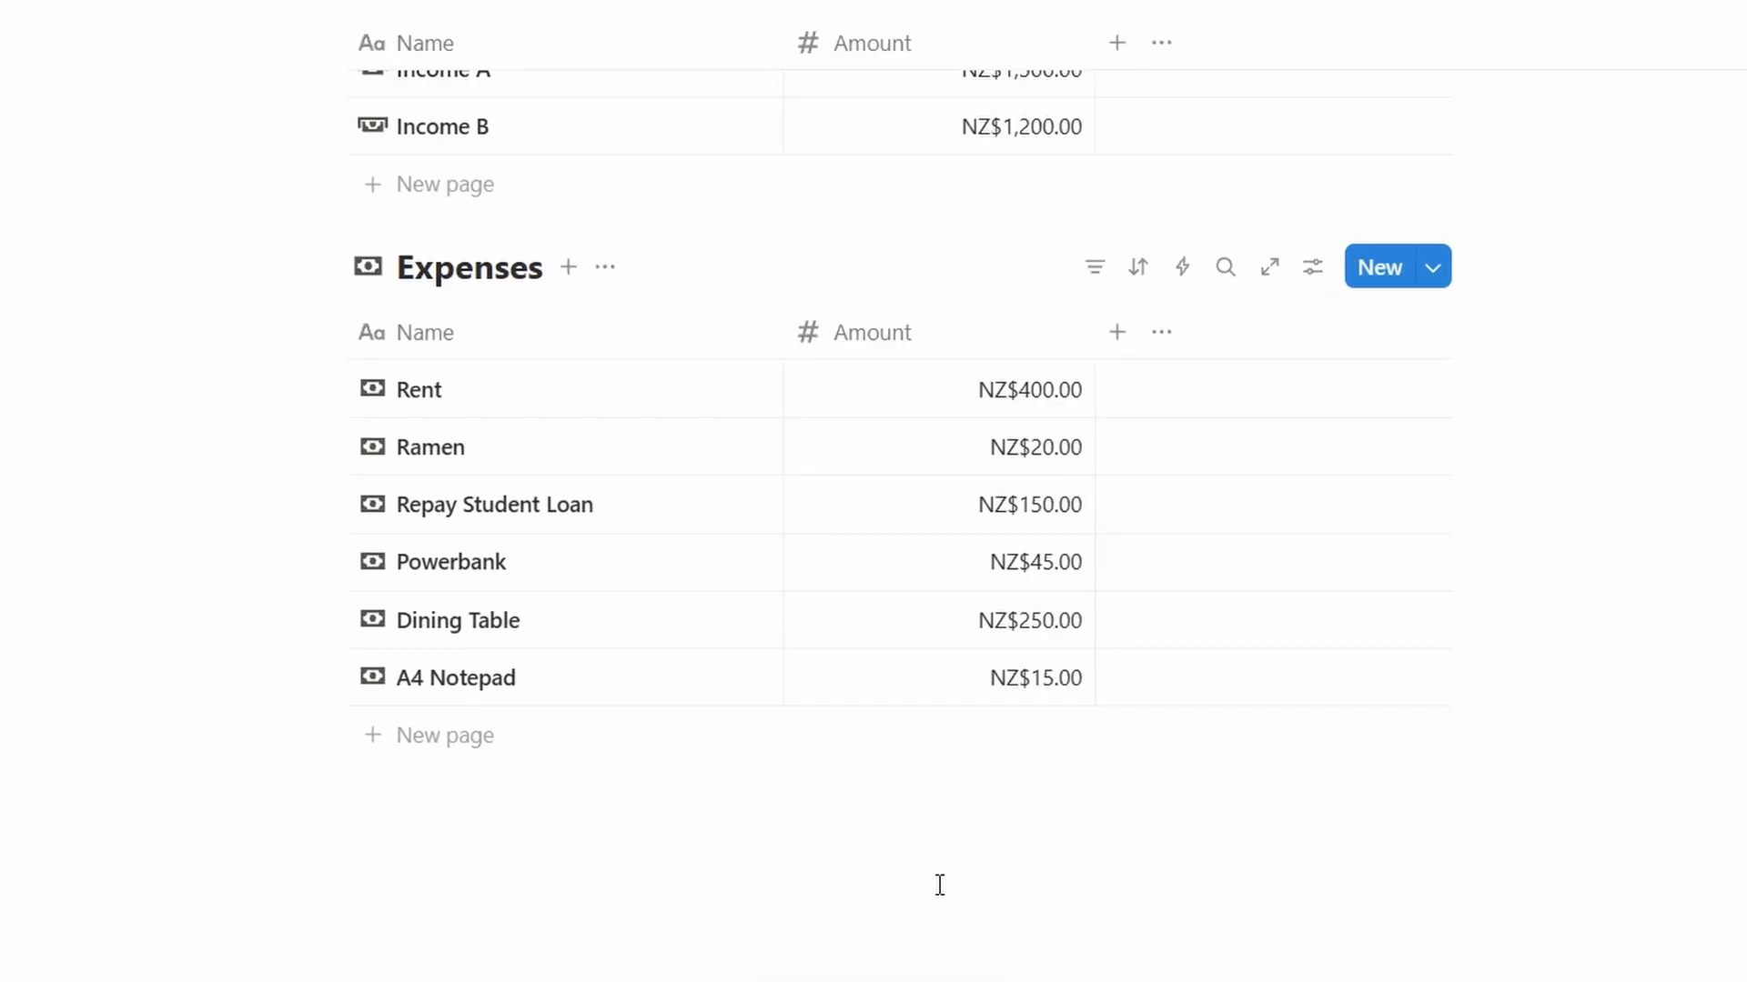
- Add a chart view to the Expenses database and set its chart type to Donut
{"action": "left_click", "coordinate": [573, 271]}
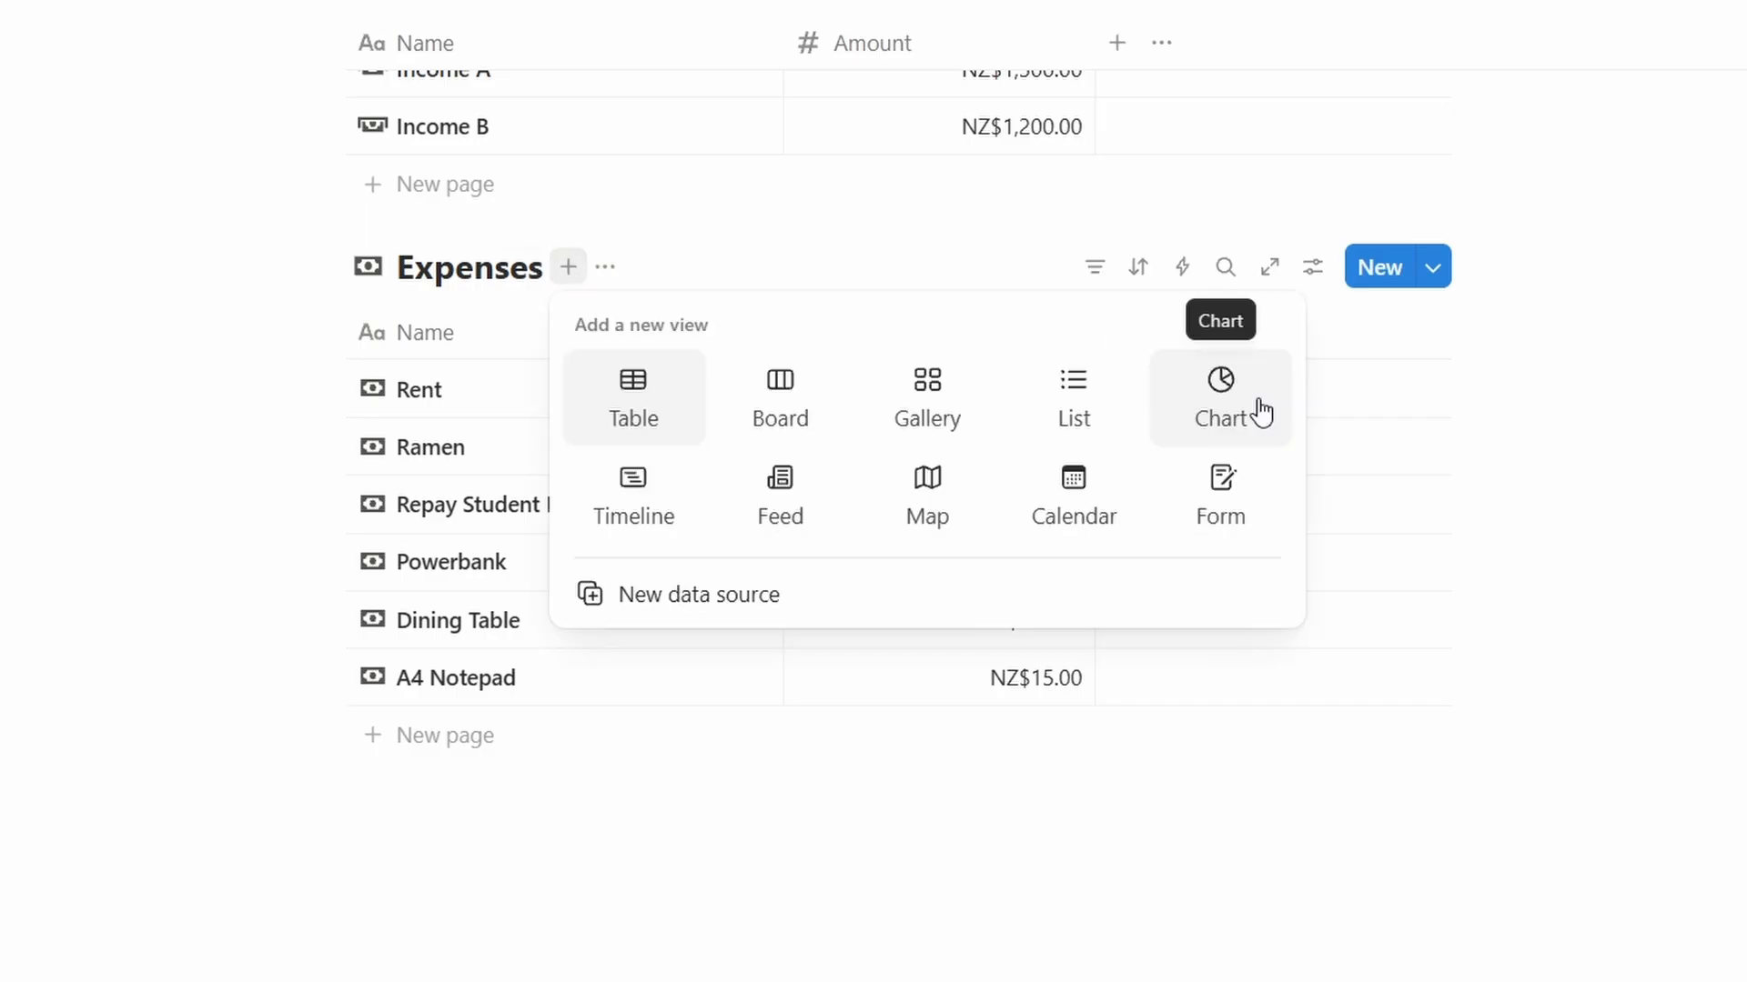
{"action": "left_click", "coordinate": [1262, 412]}
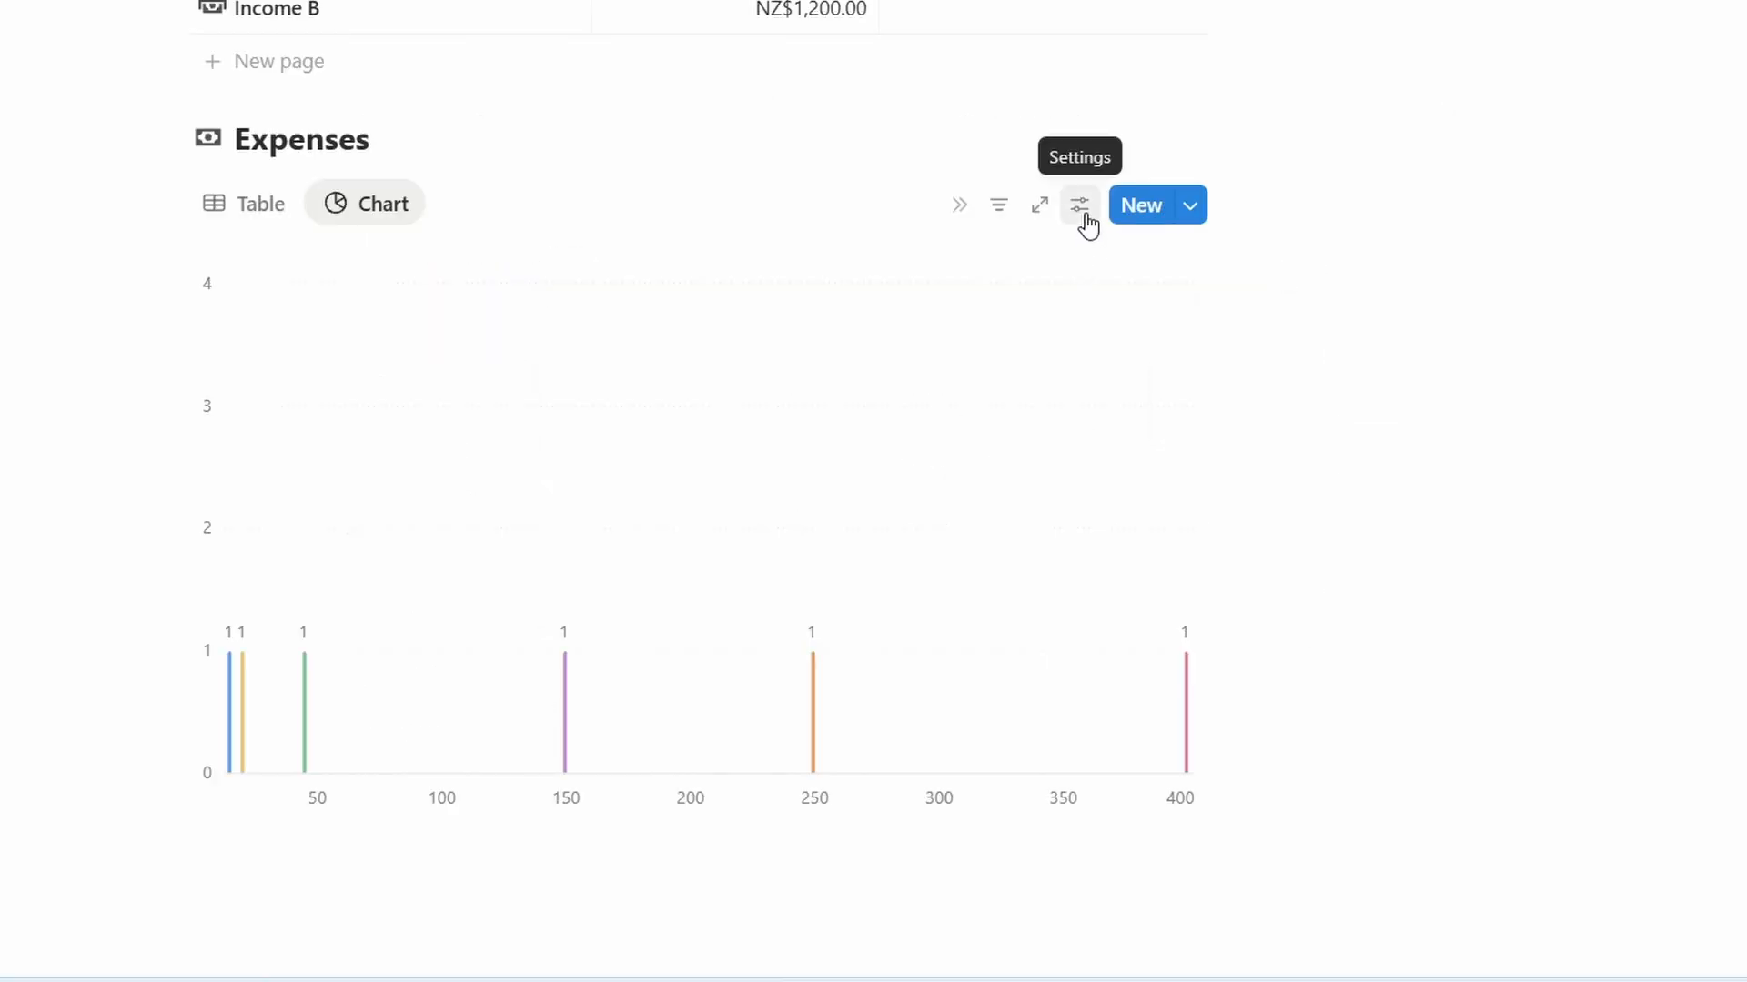
{"action": "left_click", "coordinate": [1317, 345]}
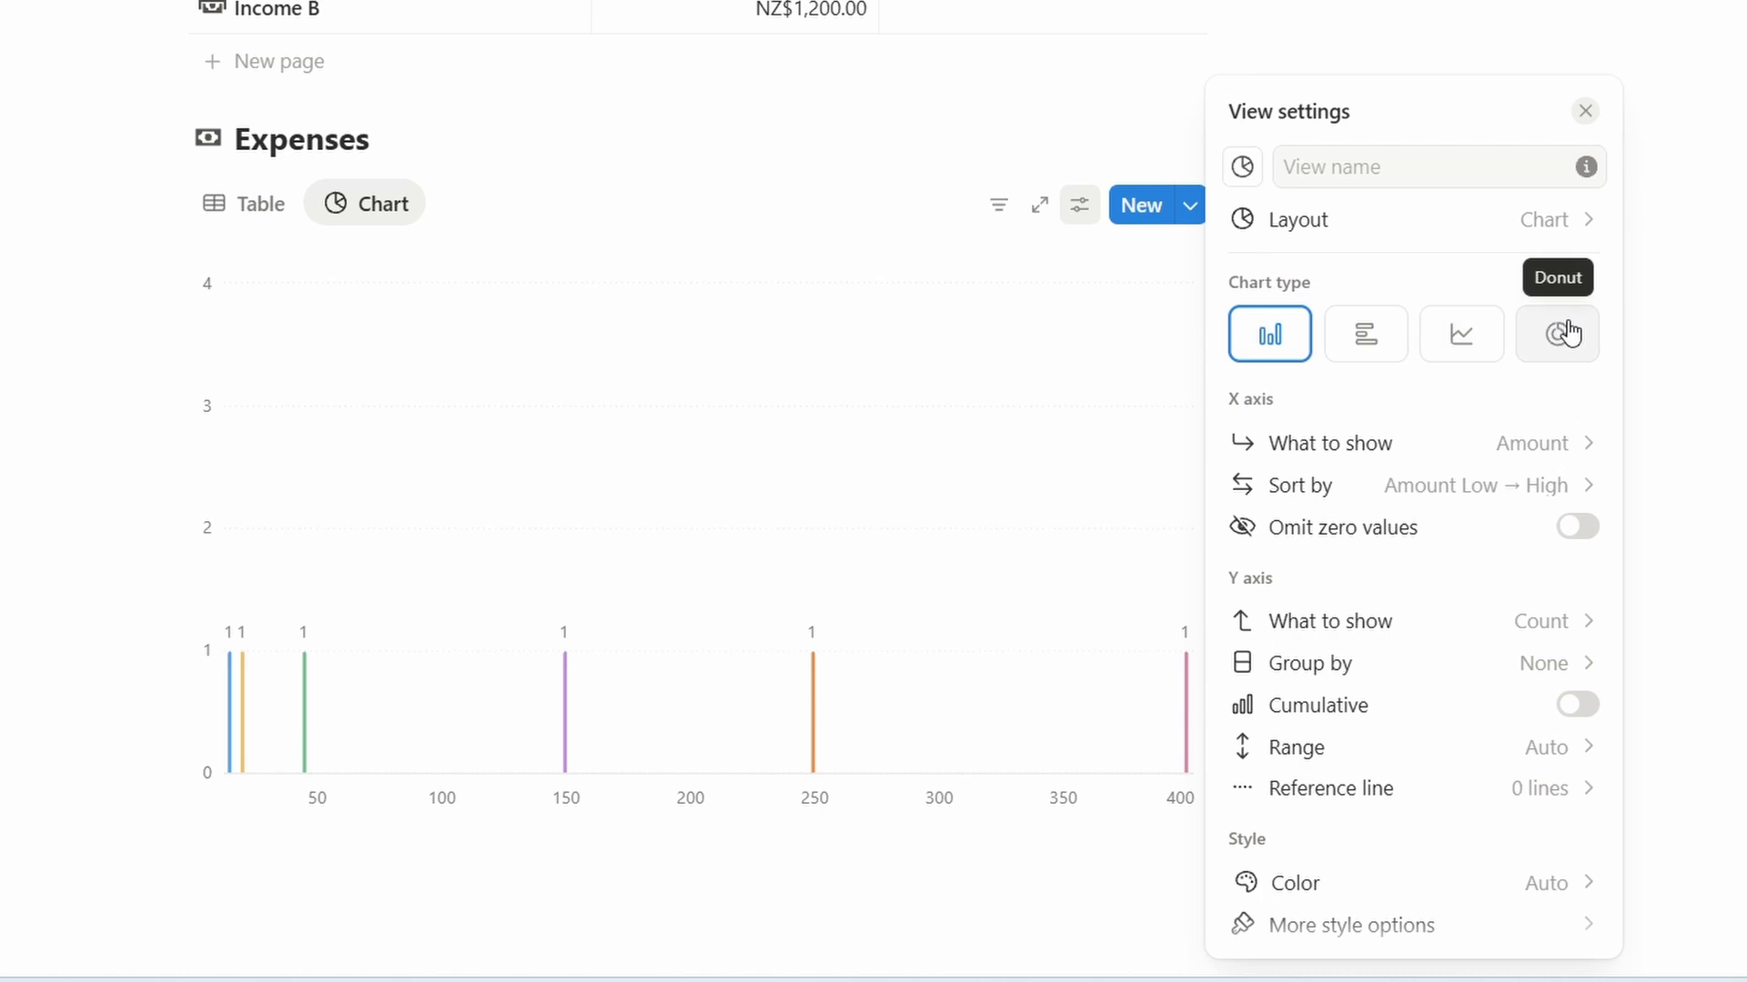
{"action": "left_click", "coordinate": [1571, 351]}
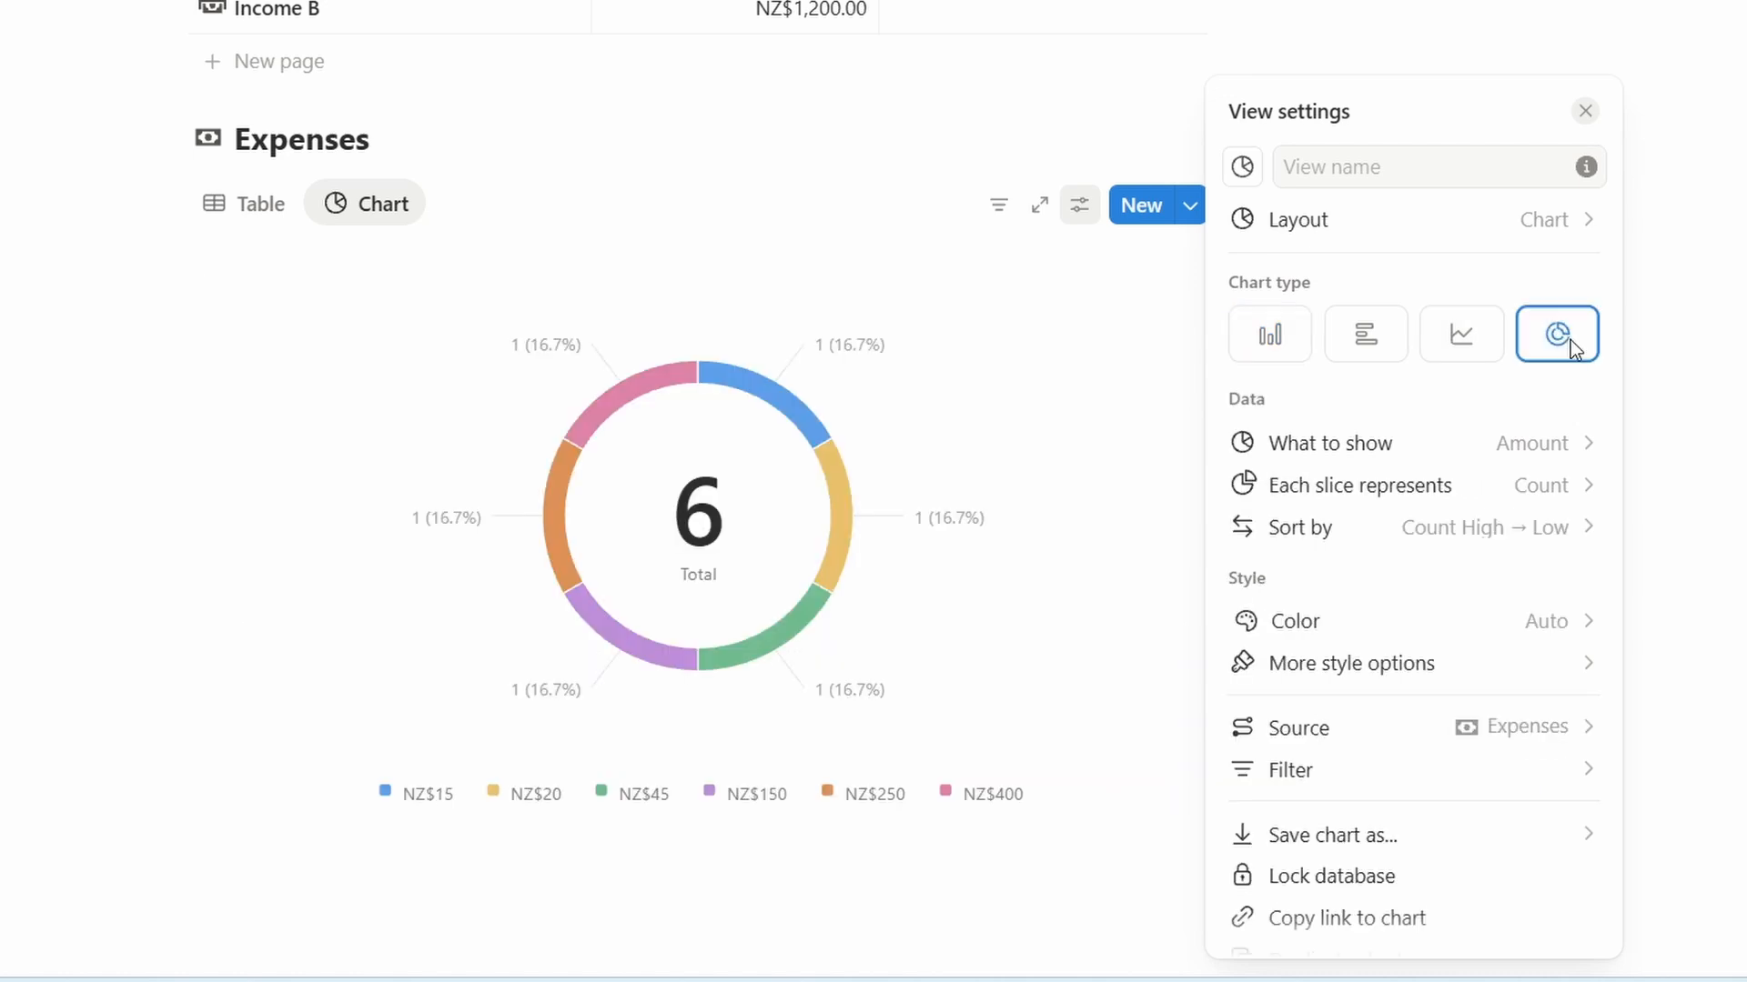
- Set the Expenses donut chart to show Name, with each slice representing the Amount, and inspect the Dining Table slice
{"action": "left_click", "coordinate": [1448, 455]}
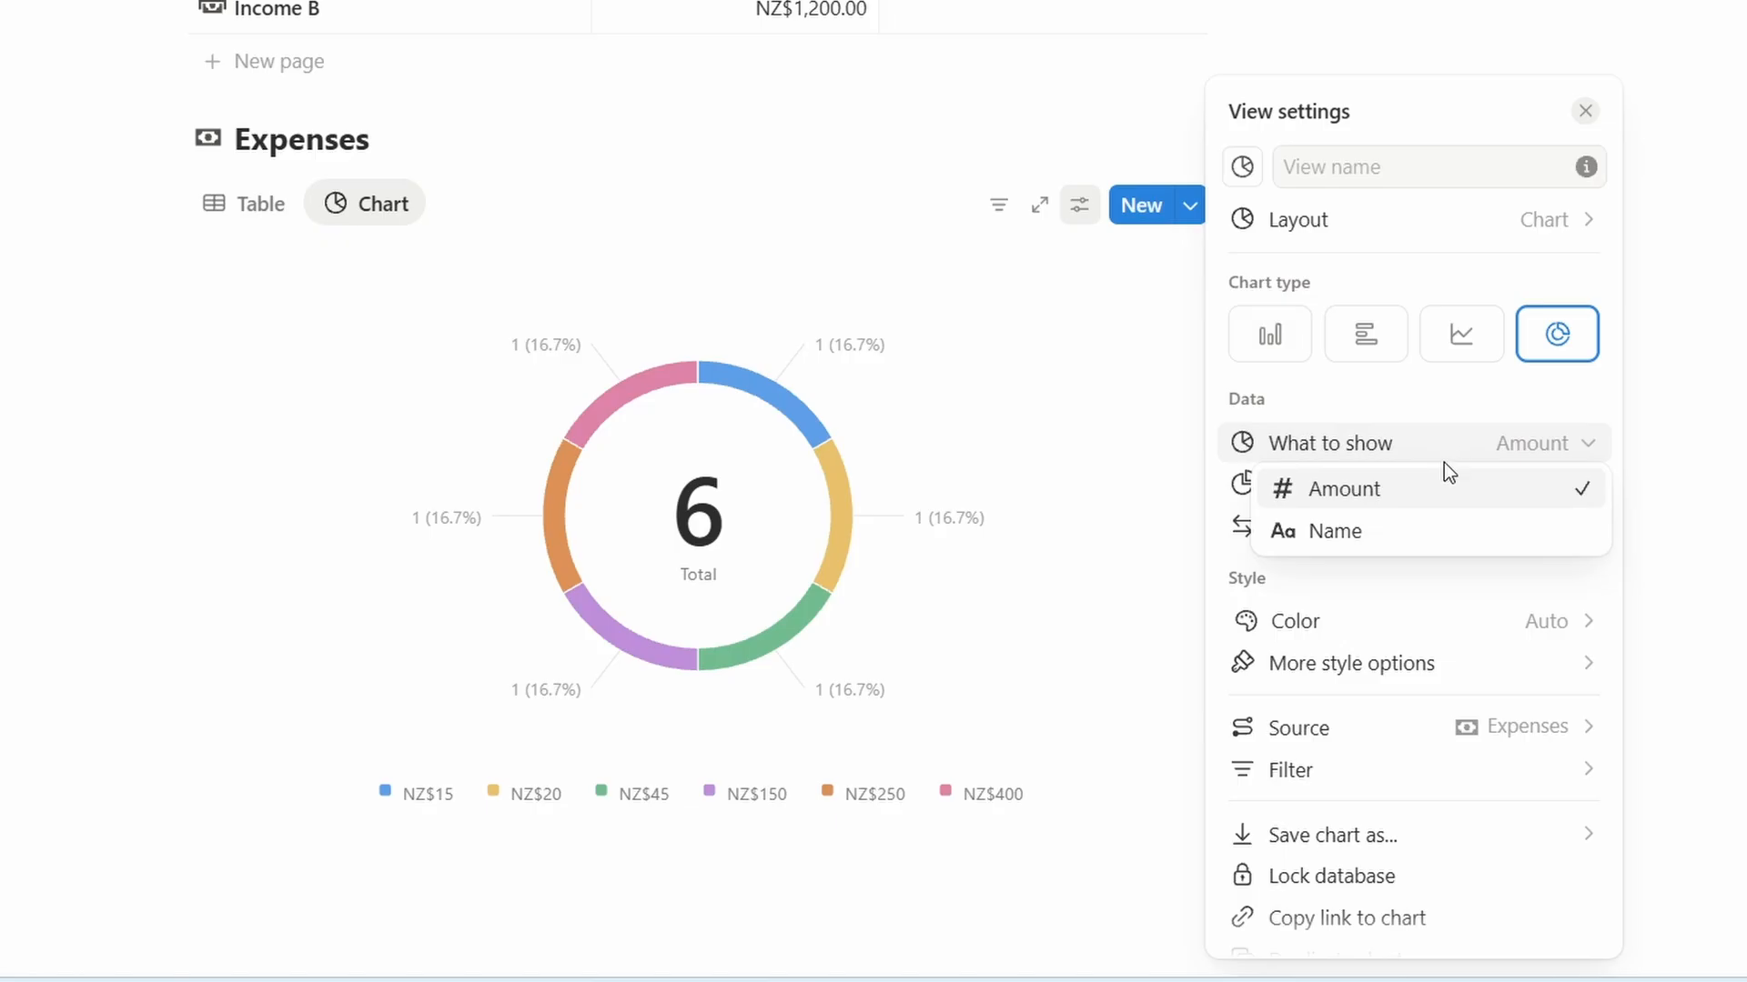
{"action": "left_click", "coordinate": [1429, 537]}
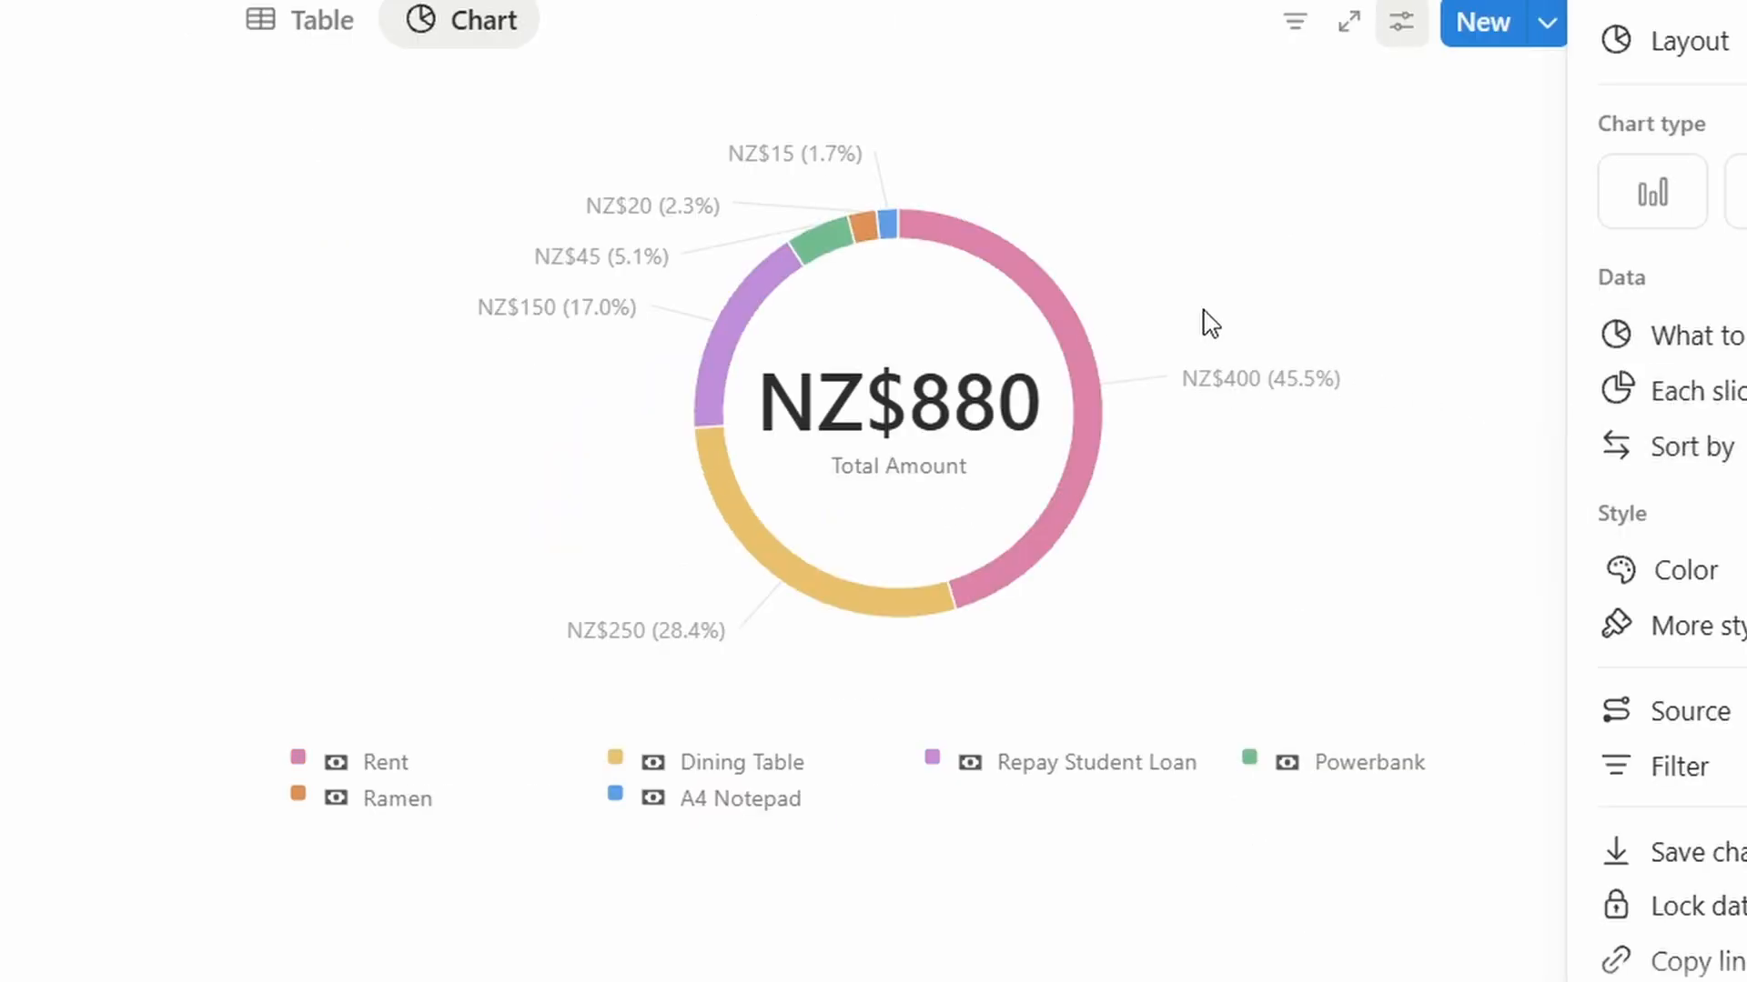
{"action": "left_click", "coordinate": [1212, 322]}
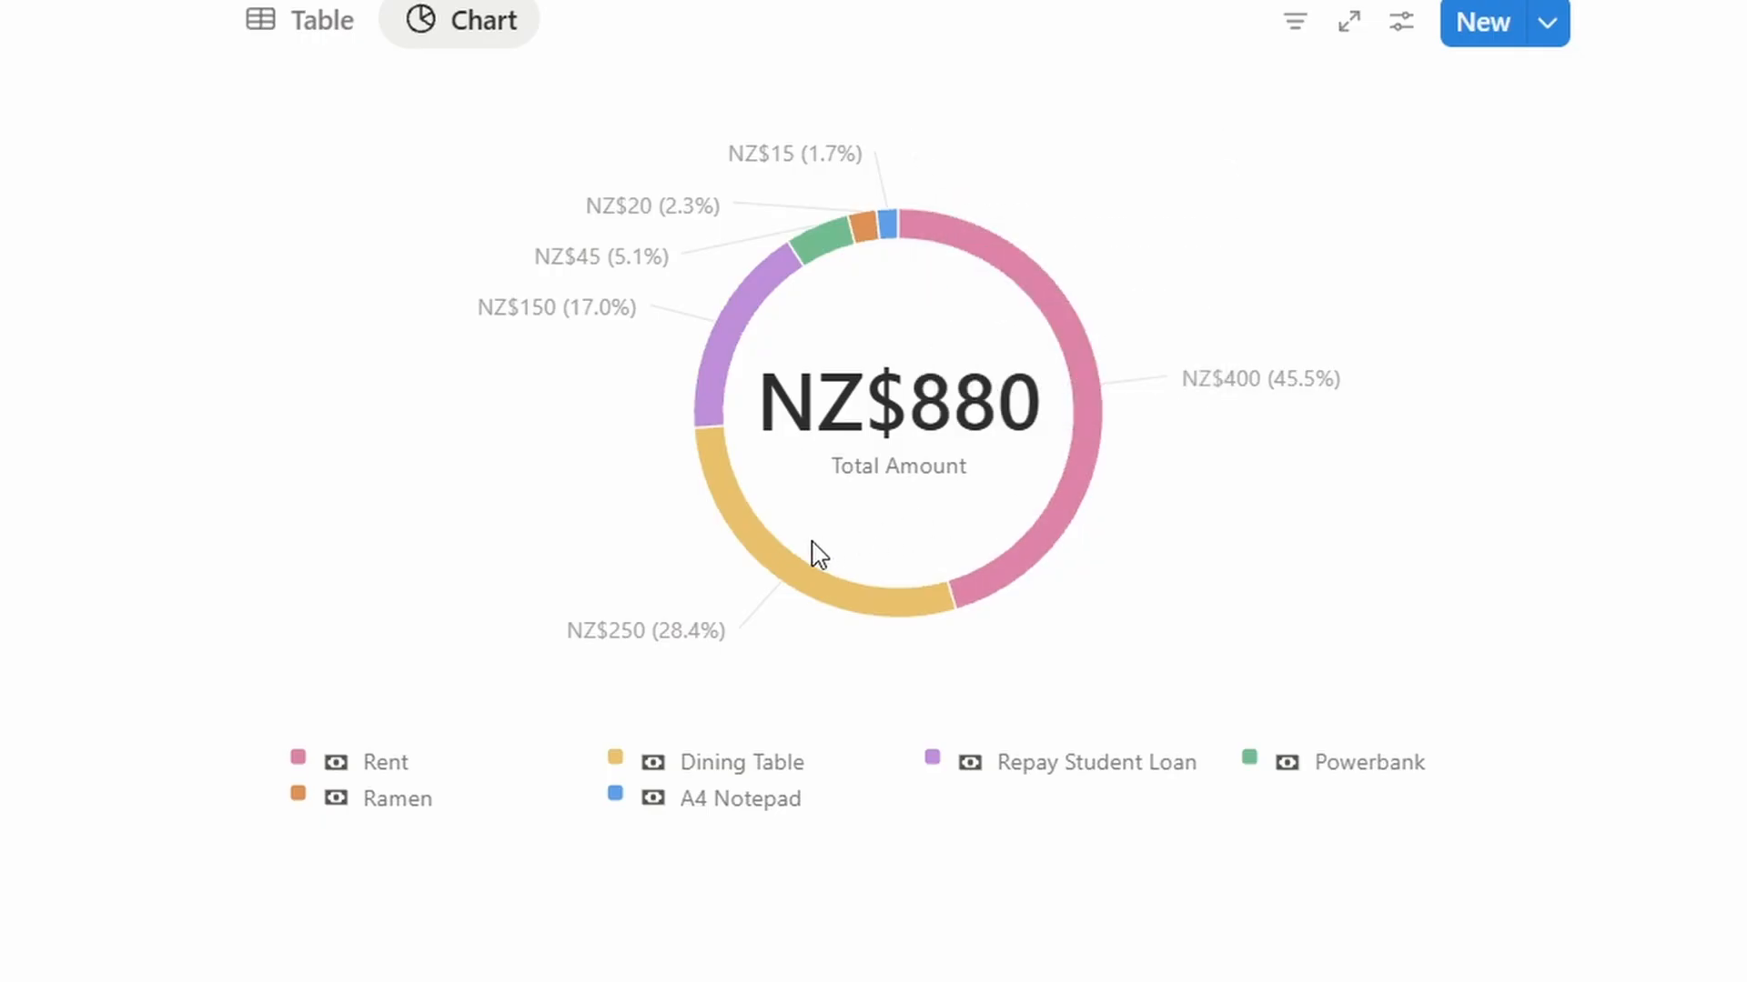
{"action": "mouse_move", "coordinate": [748, 547]}
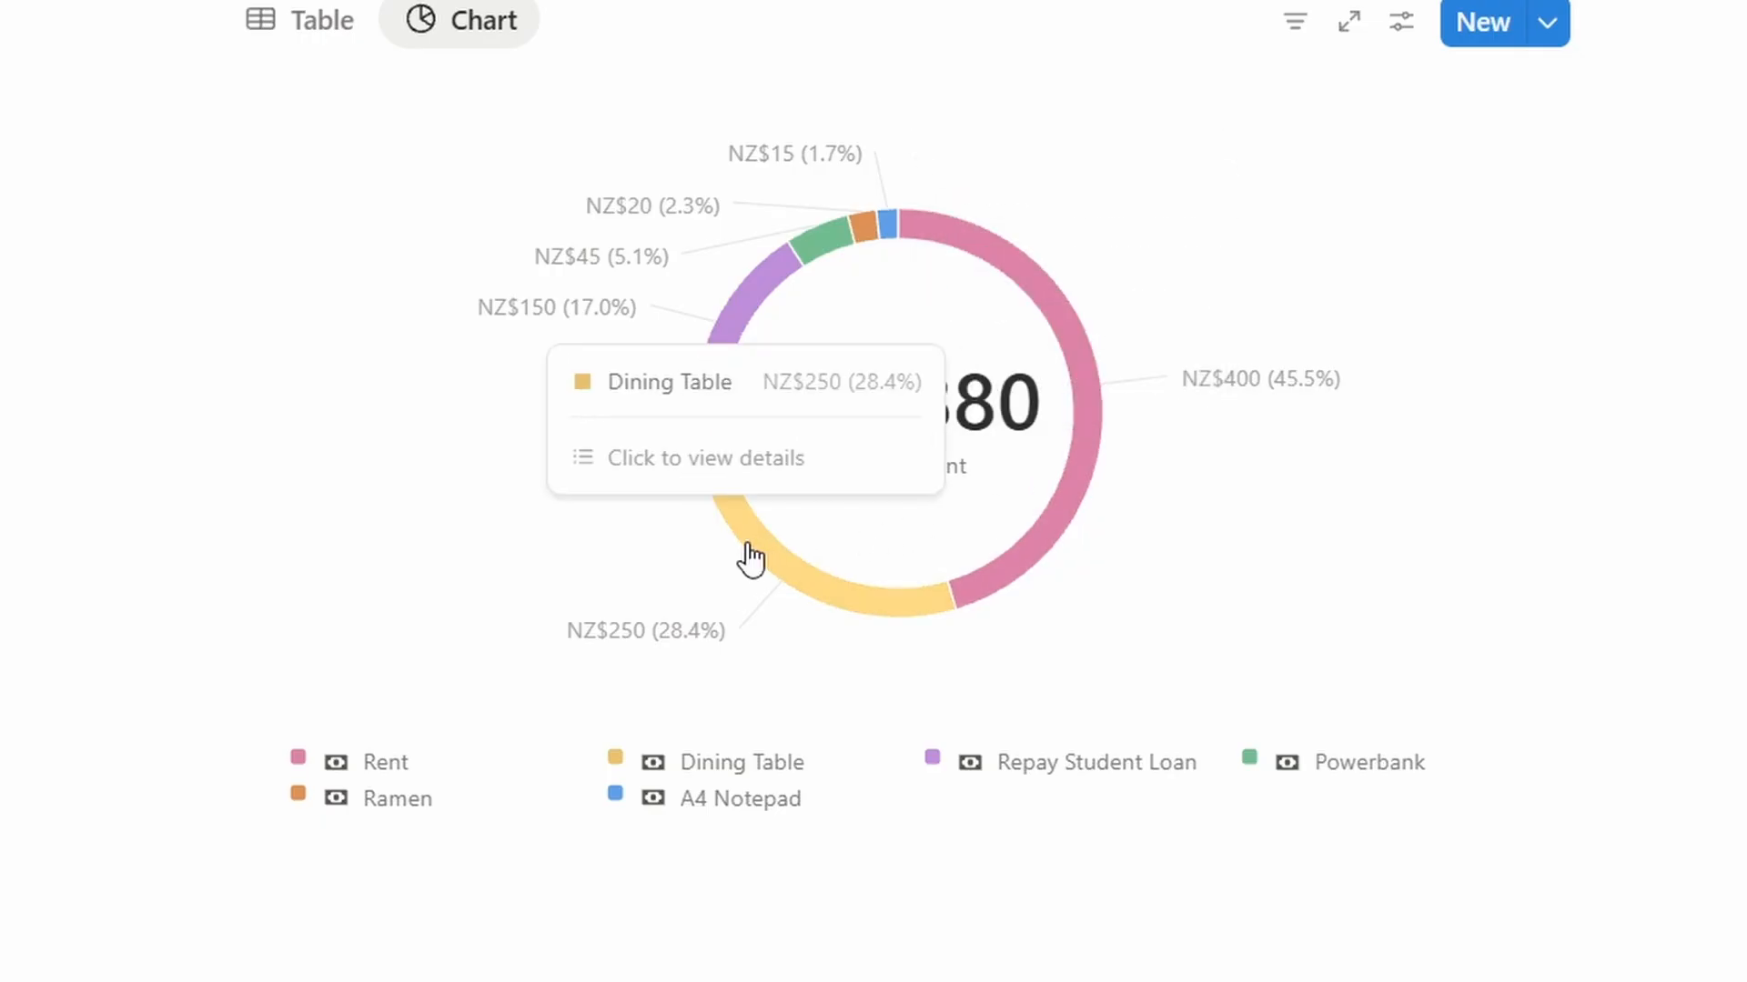
- Set the Expenses donut chart's color to Teal
{"action": "left_click", "coordinate": [1401, 21]}
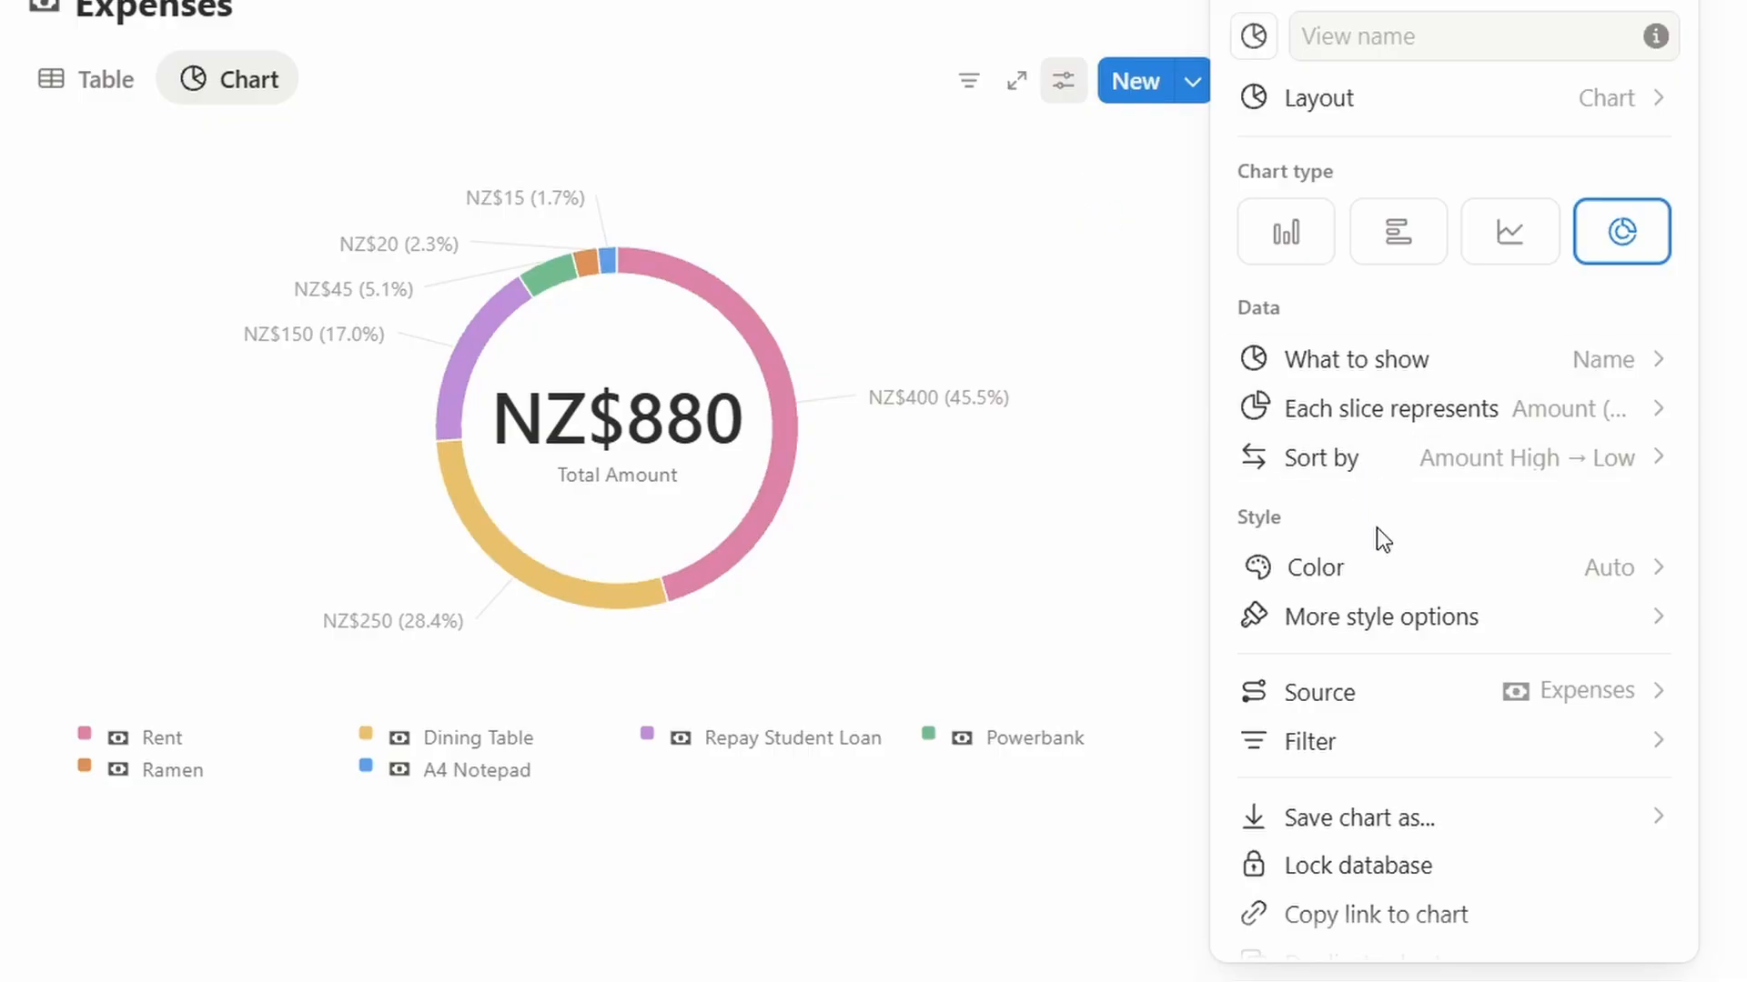
{"action": "left_click", "coordinate": [1385, 573]}
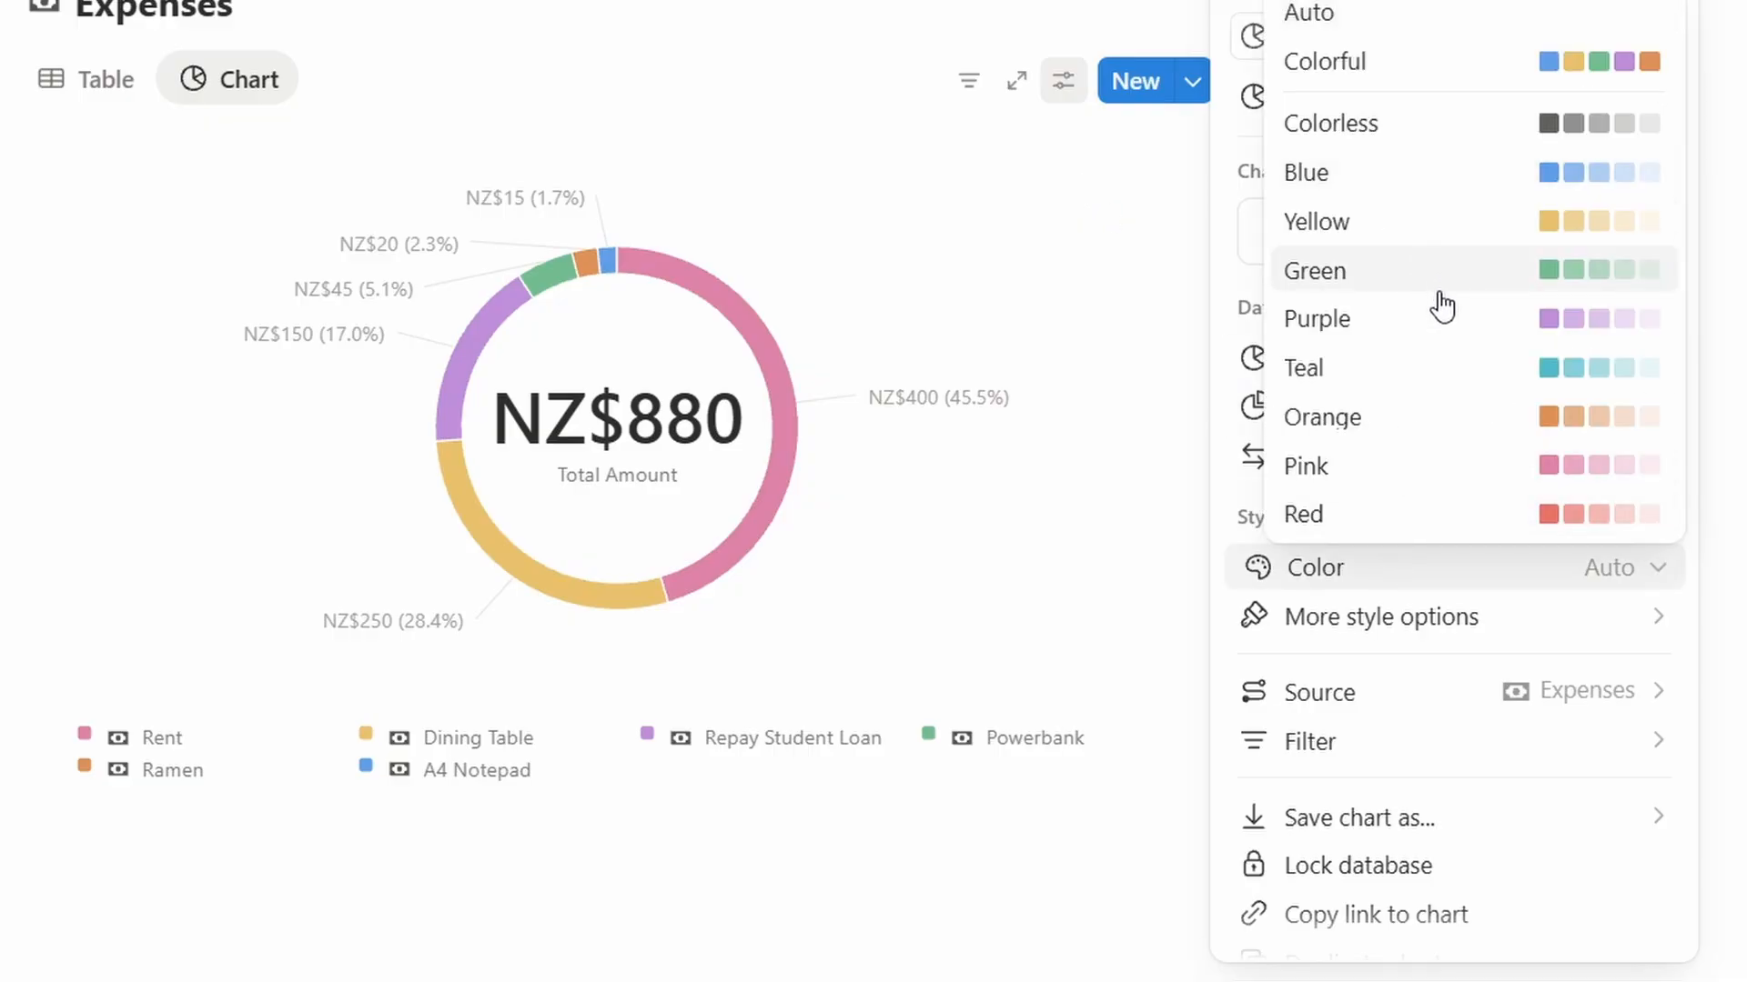
{"action": "left_click", "coordinate": [1439, 368]}
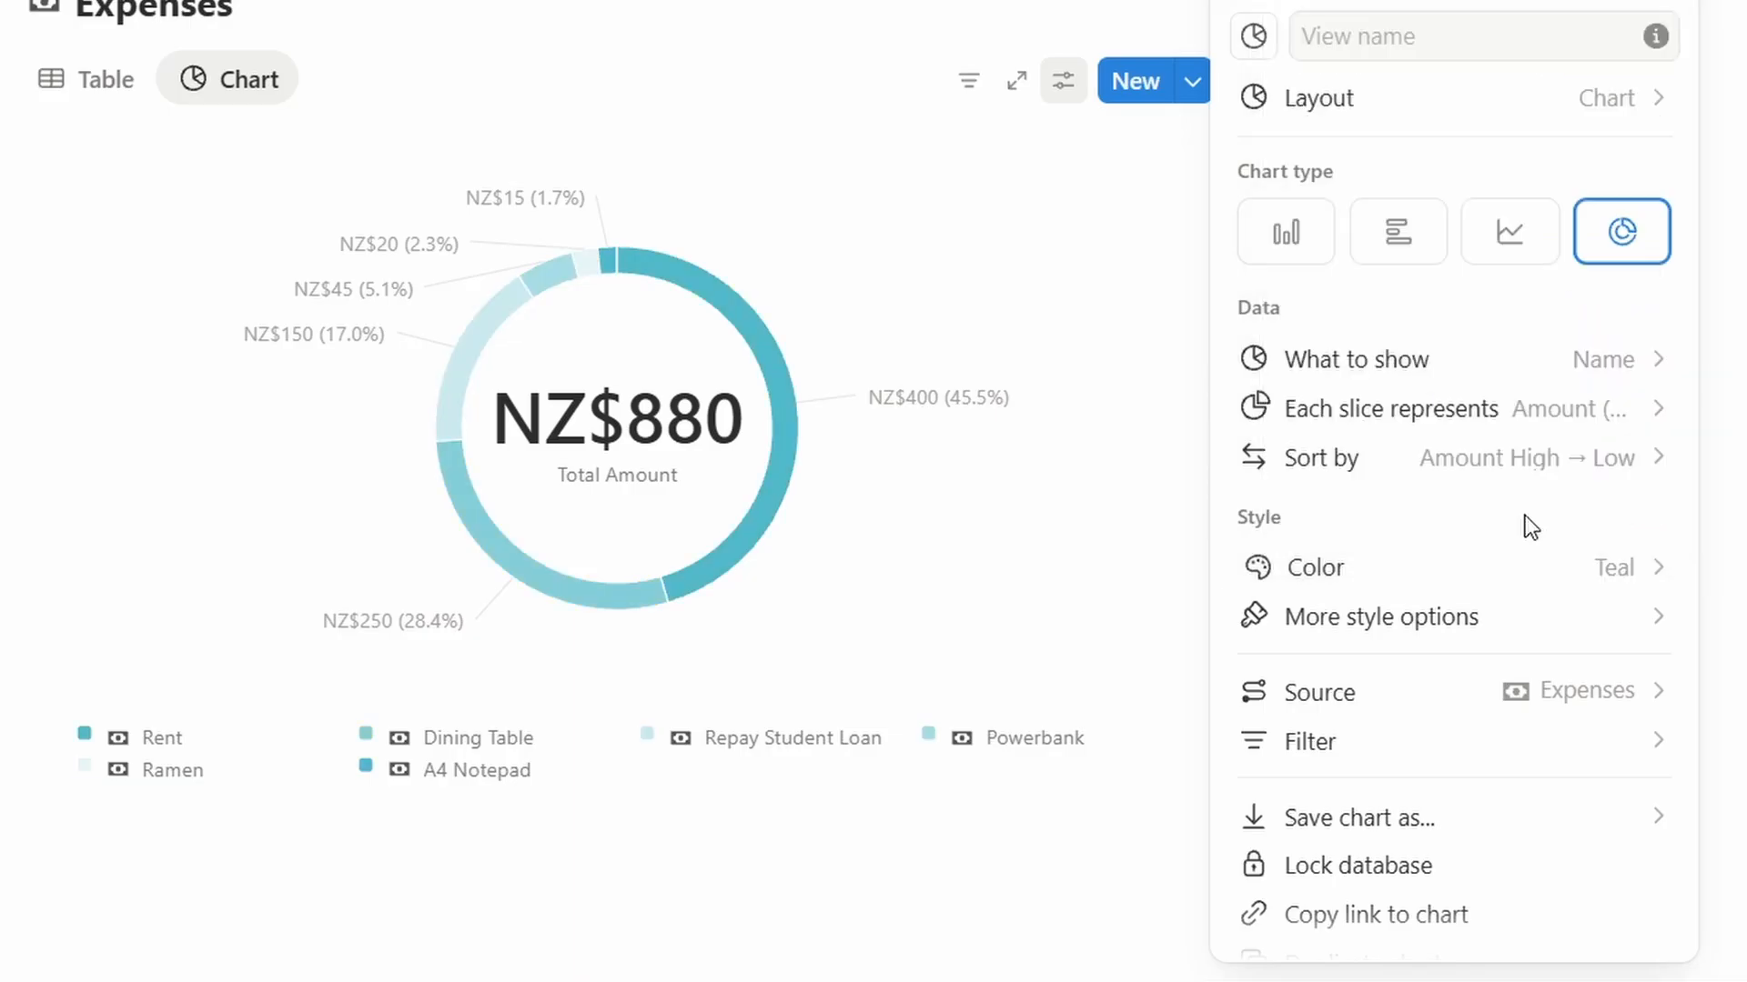
- Insert an inline table database titled "Dashboard" above the Incomes table, containing a page named "Dashboard"
{"action": "scroll", "coordinate": [1477, 483], "scroll_direction": "down", "scroll_amount": 3}
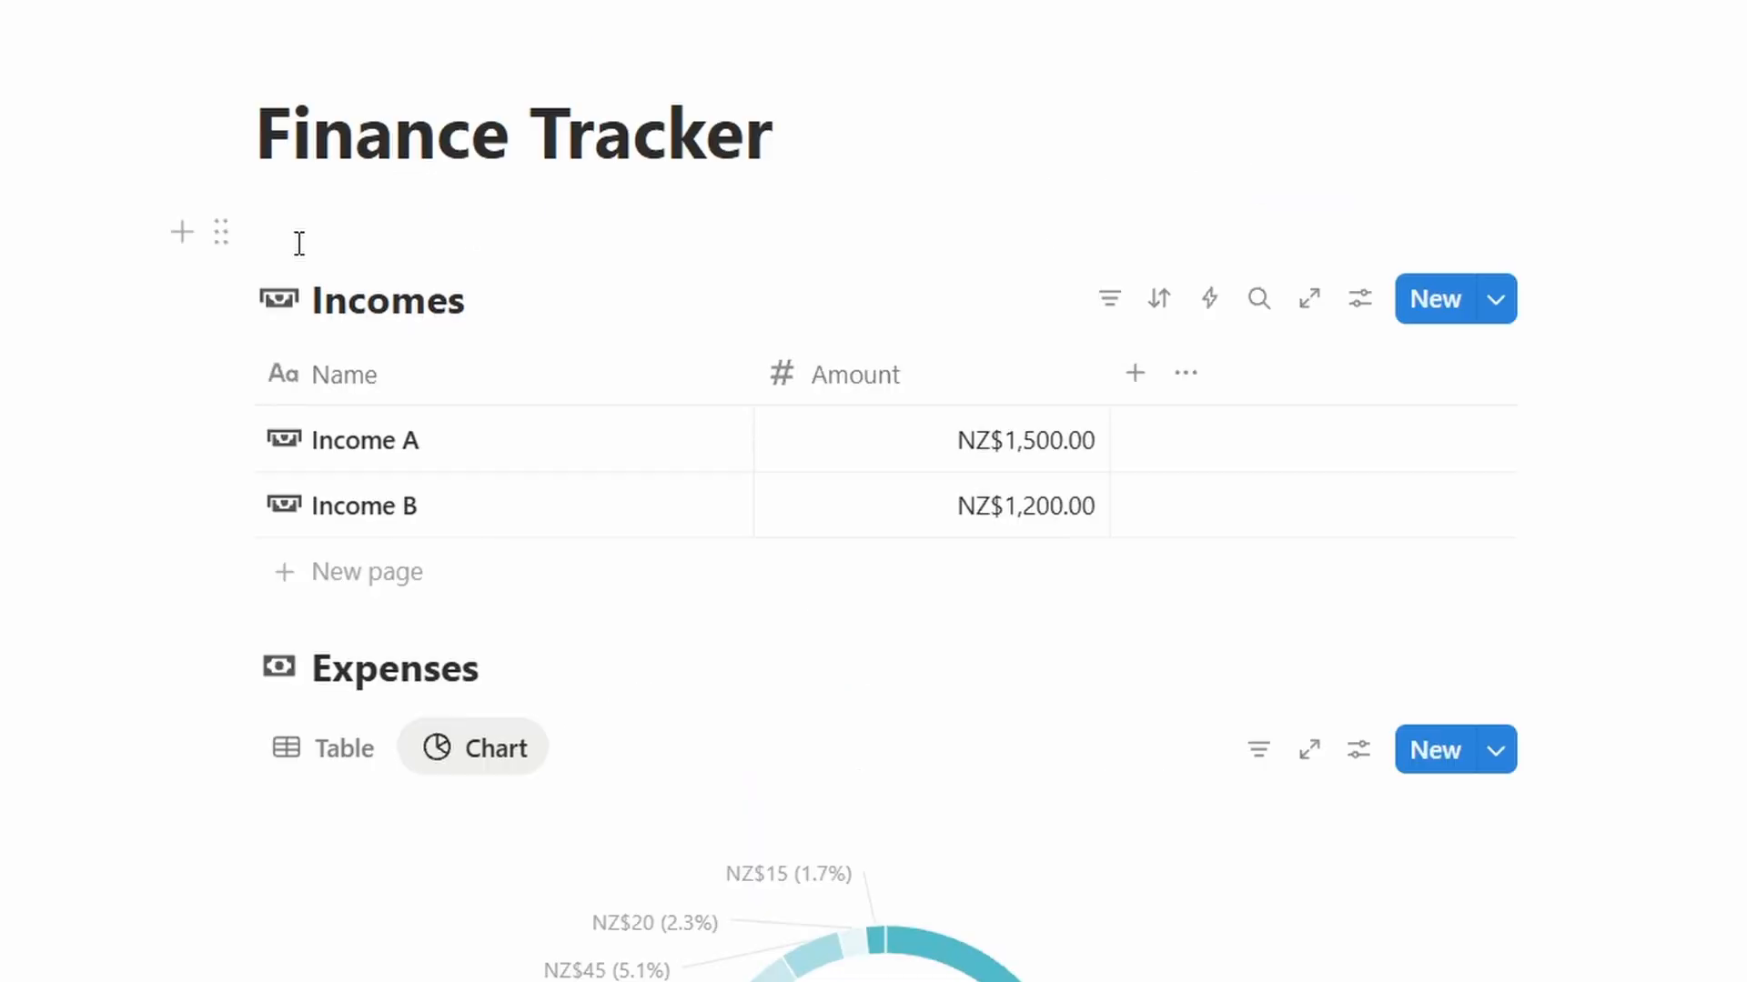
{"action": "left_click", "coordinate": [298, 243]}
{"action": "type", "text": "/"}
{"action": "type", "text": "Dashboard"}
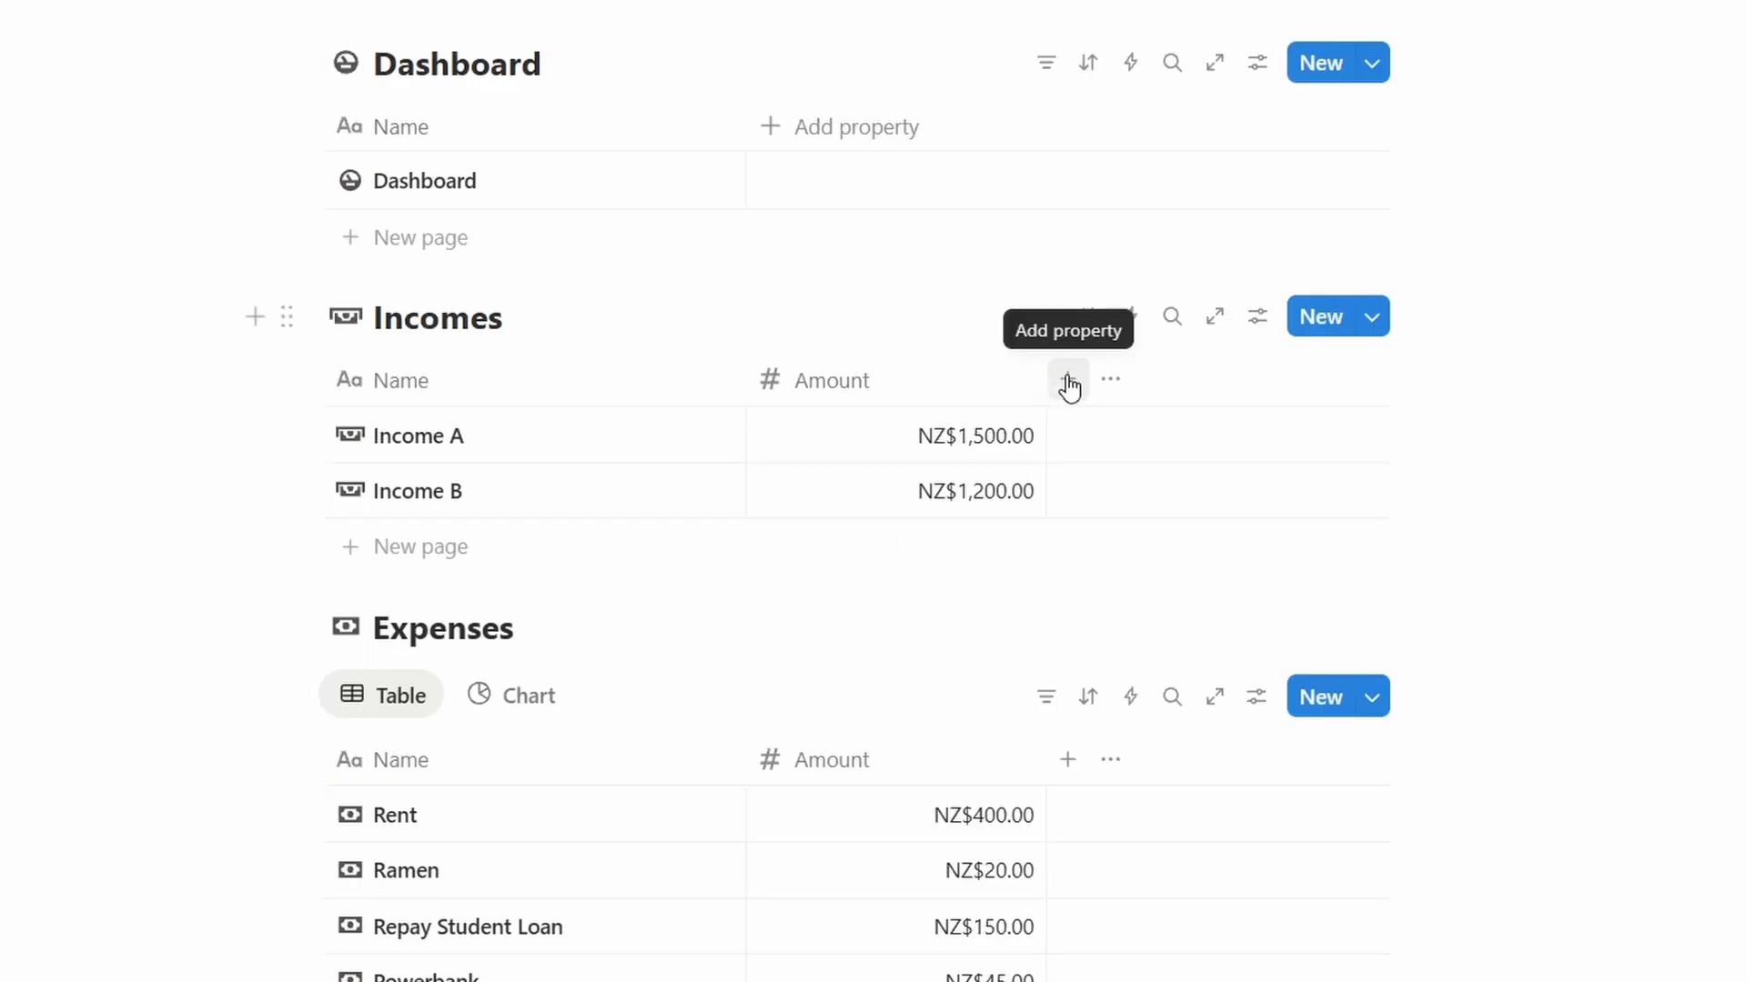
- Add a two-way relation property named "Dashboard" to the Incomes table, related to the Dashboard database with no limit
{"action": "left_click", "coordinate": [1069, 387]}
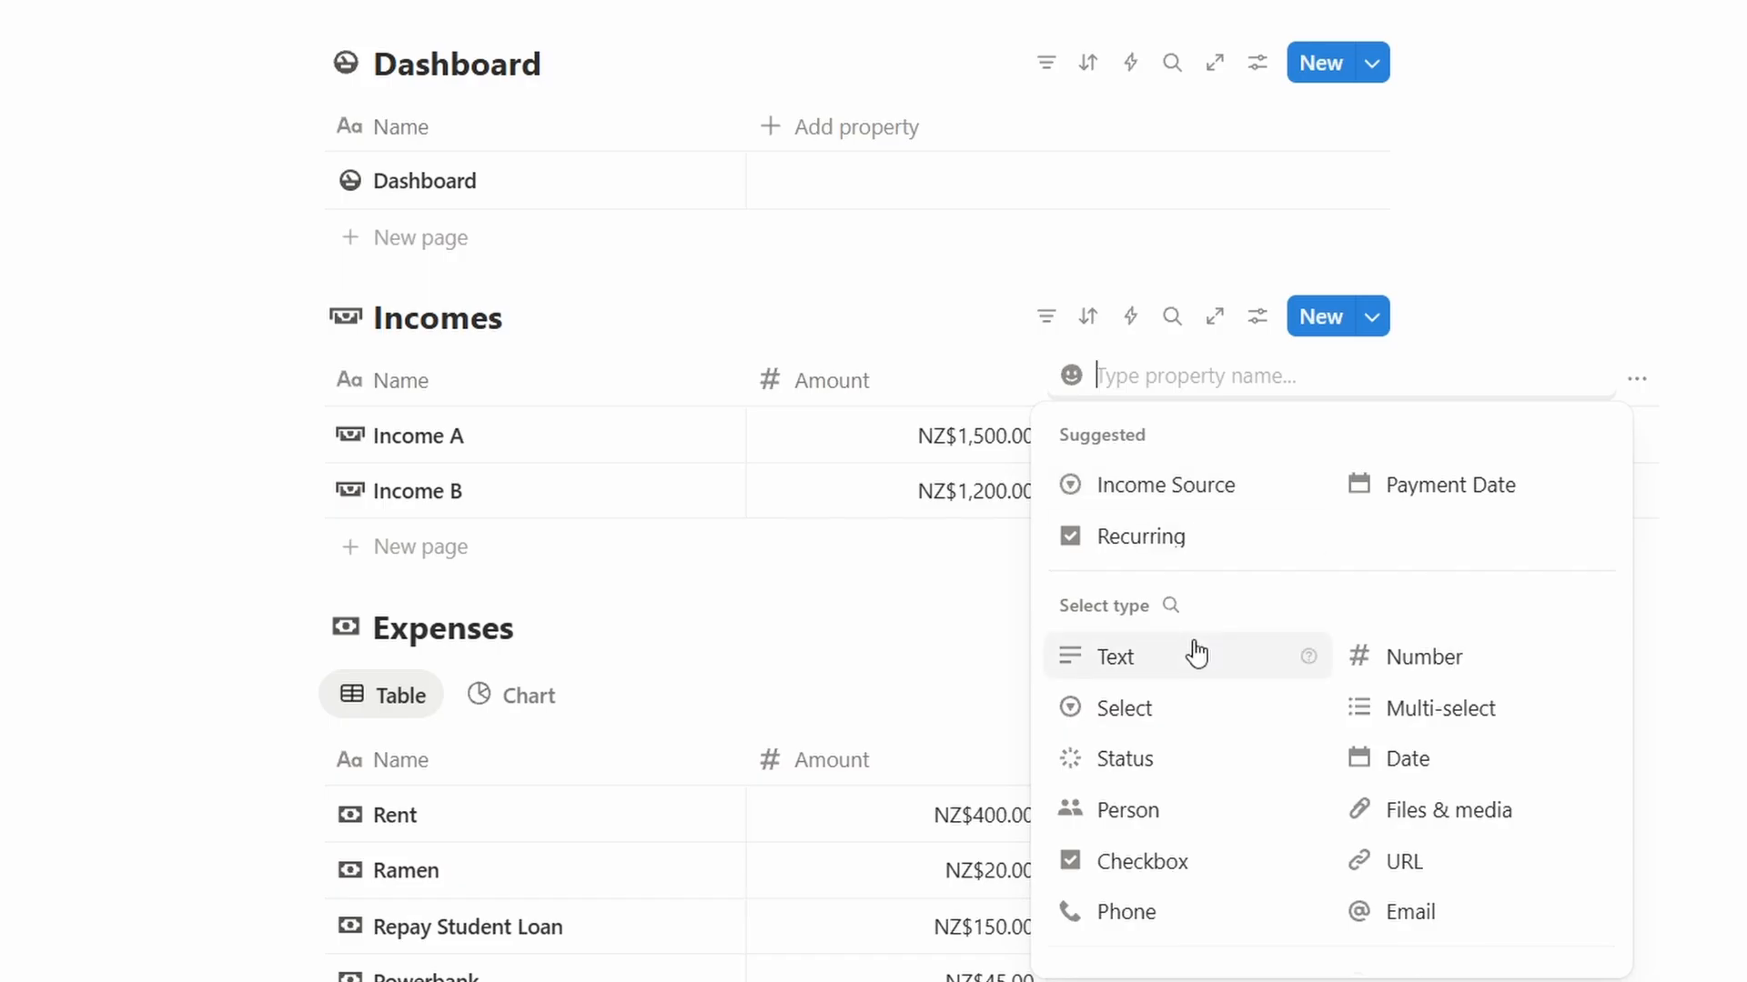
{"action": "scroll", "coordinate": [1194, 653], "scroll_direction": "down", "scroll_amount": 3}
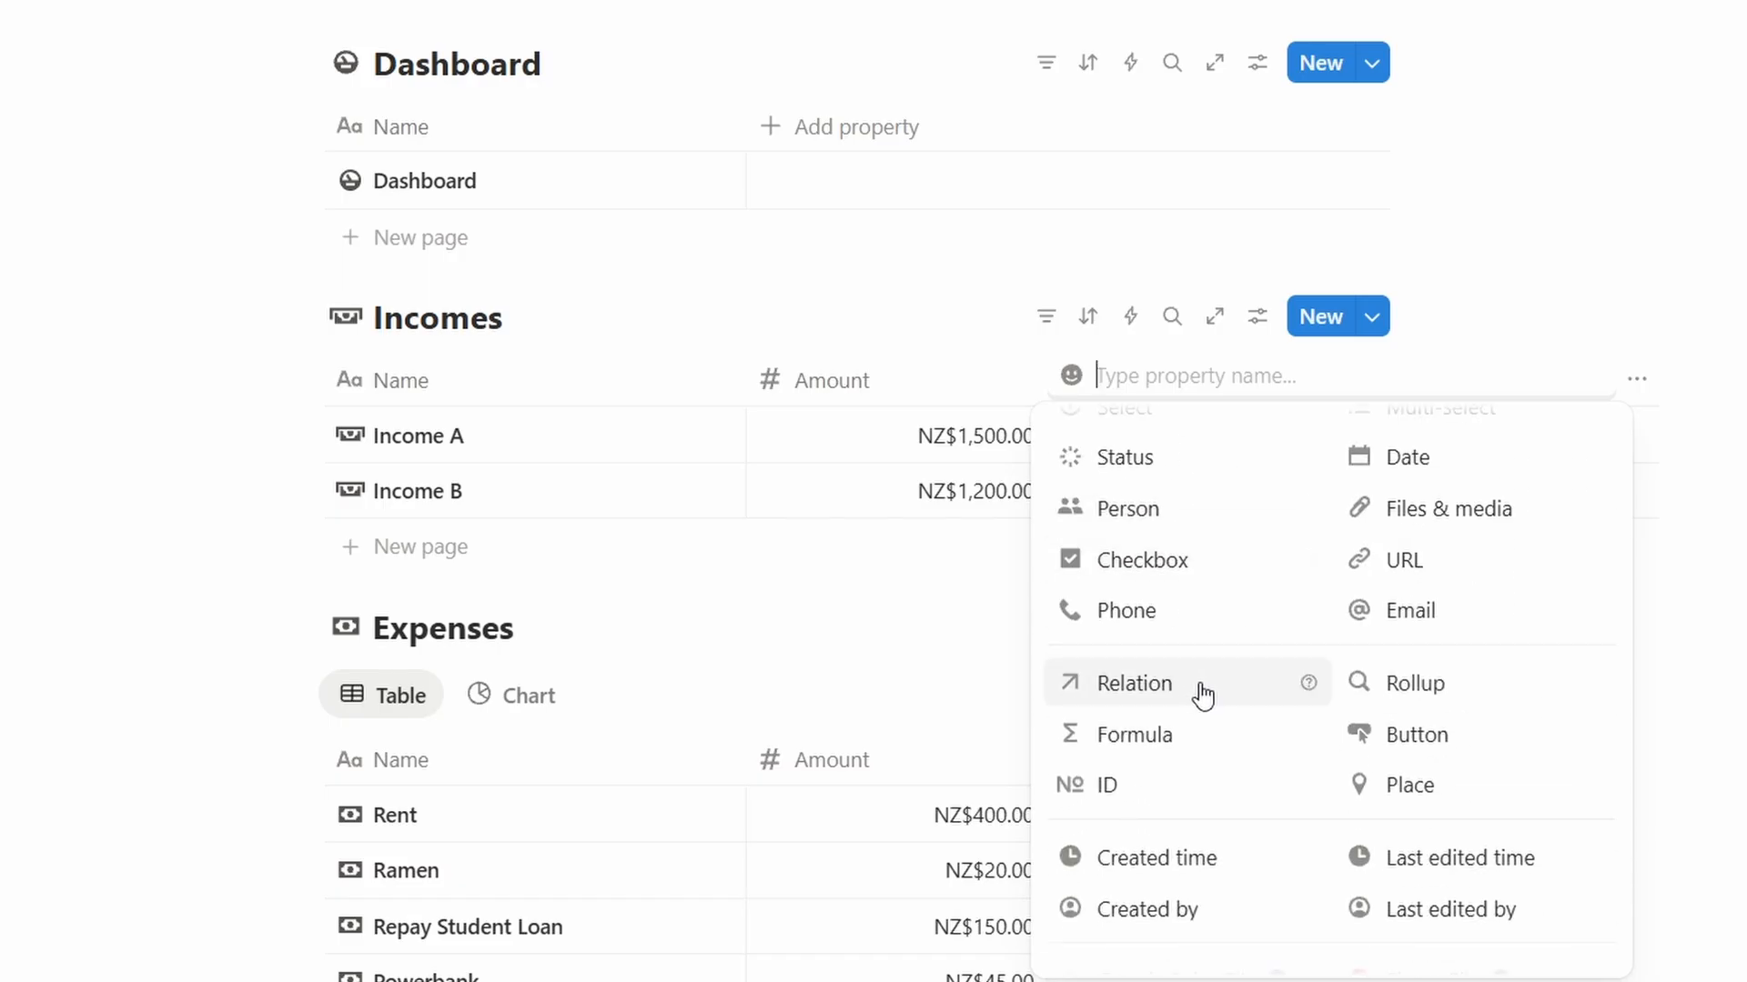
{"action": "left_click", "coordinate": [1203, 696]}
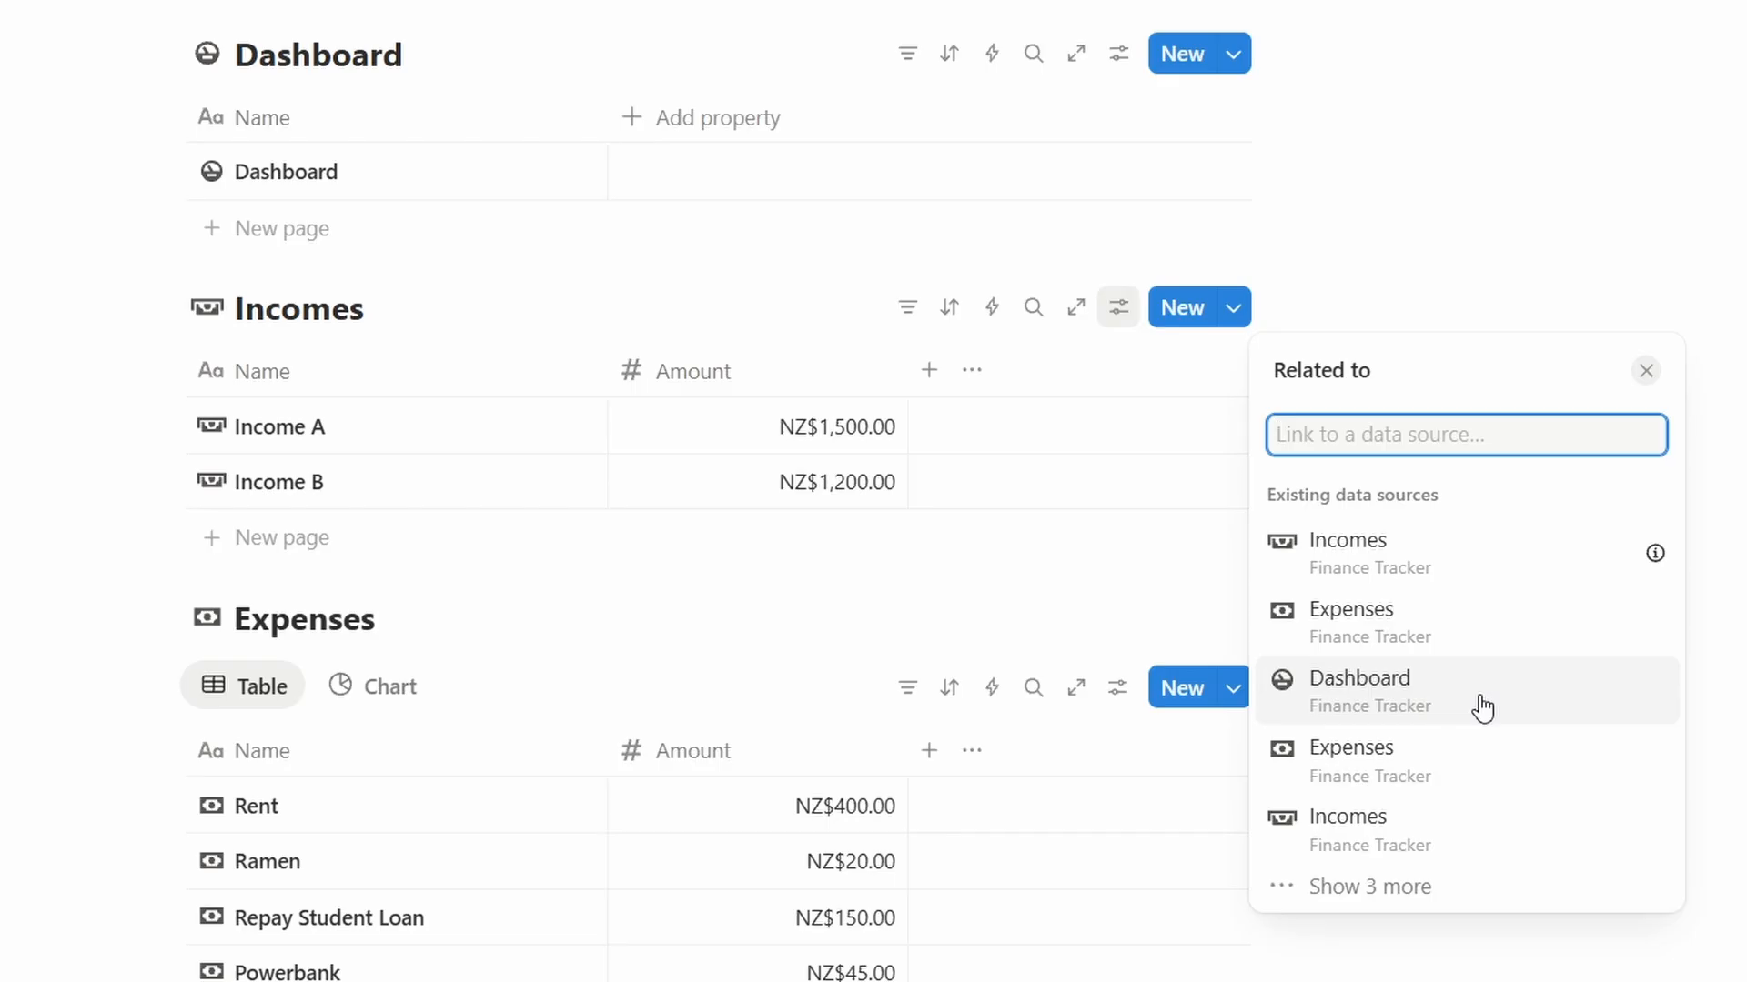
{"action": "left_click", "coordinate": [1483, 708]}
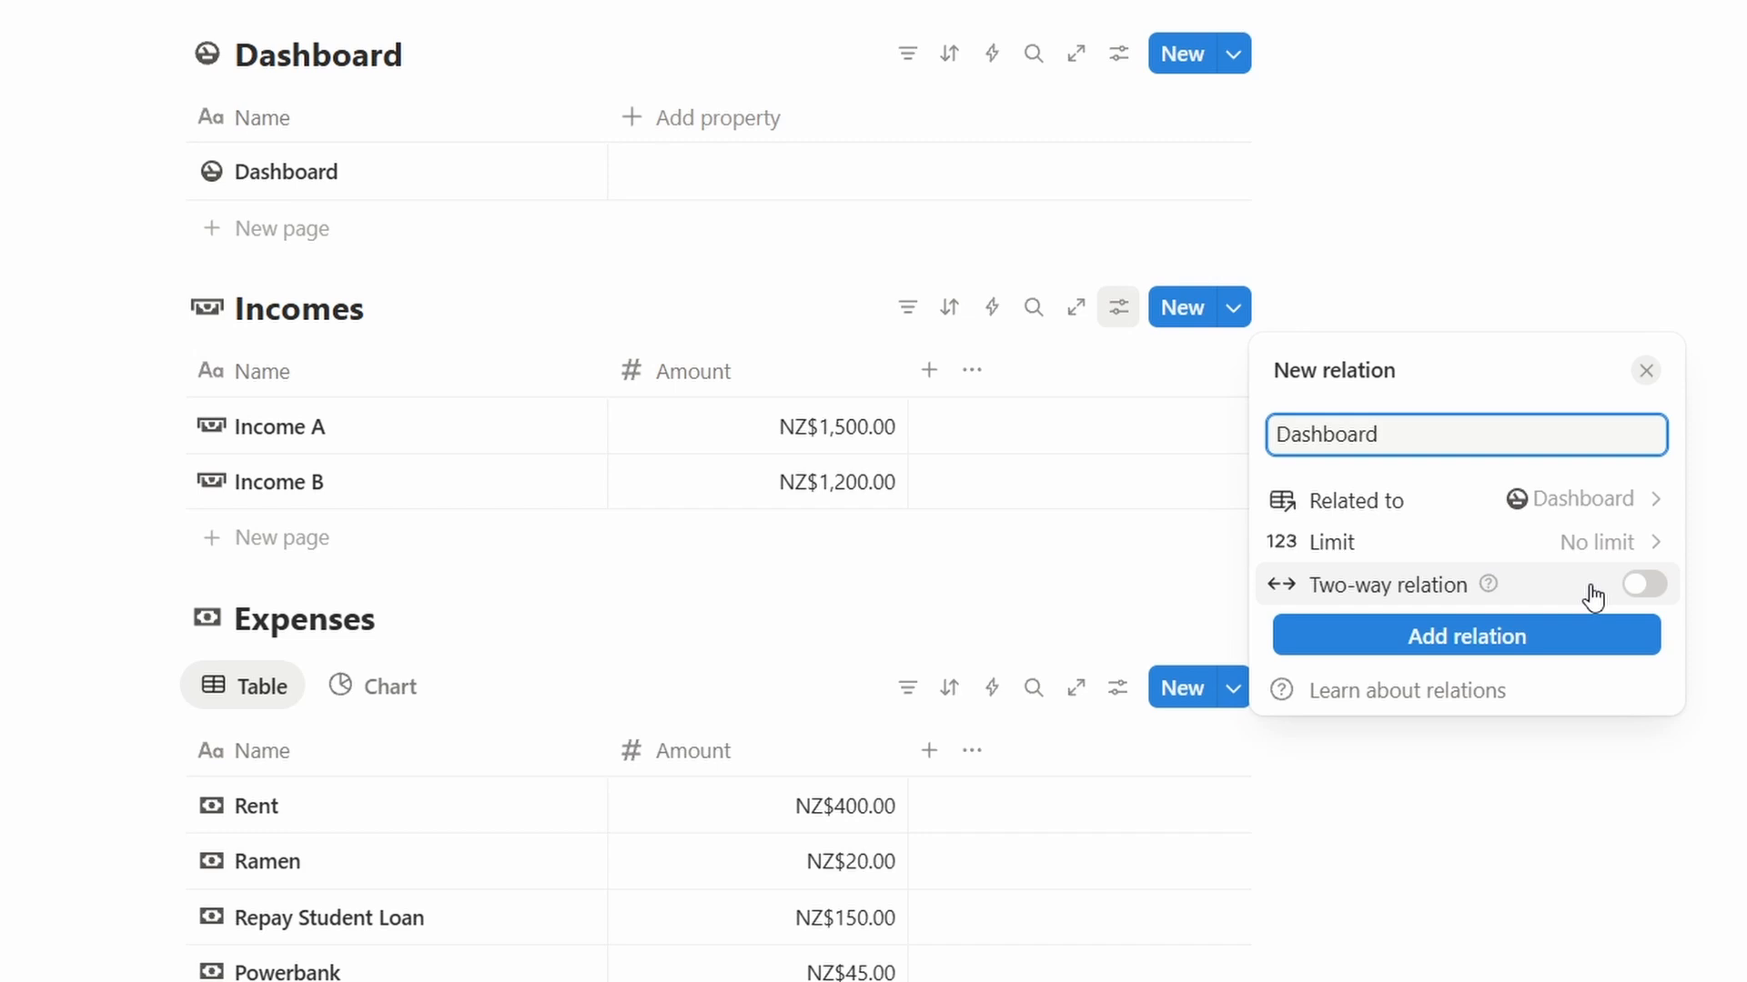
{"action": "left_click", "coordinate": [1638, 585]}
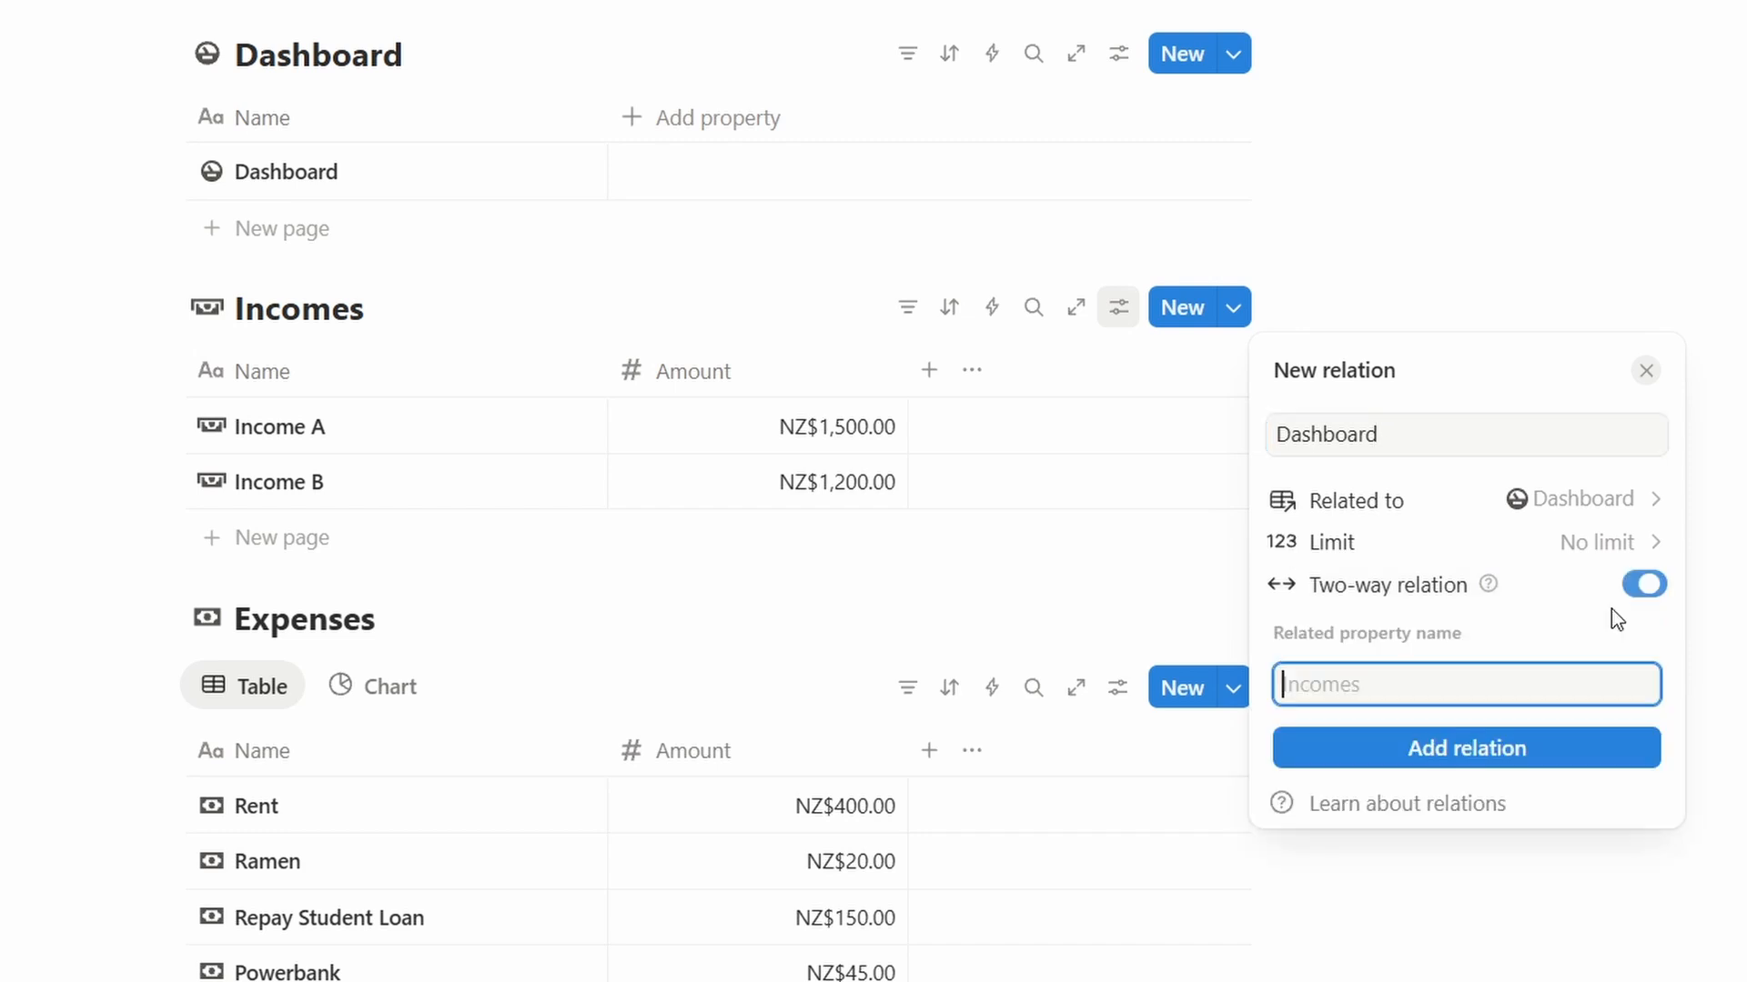
{"action": "left_click", "coordinate": [1556, 748]}
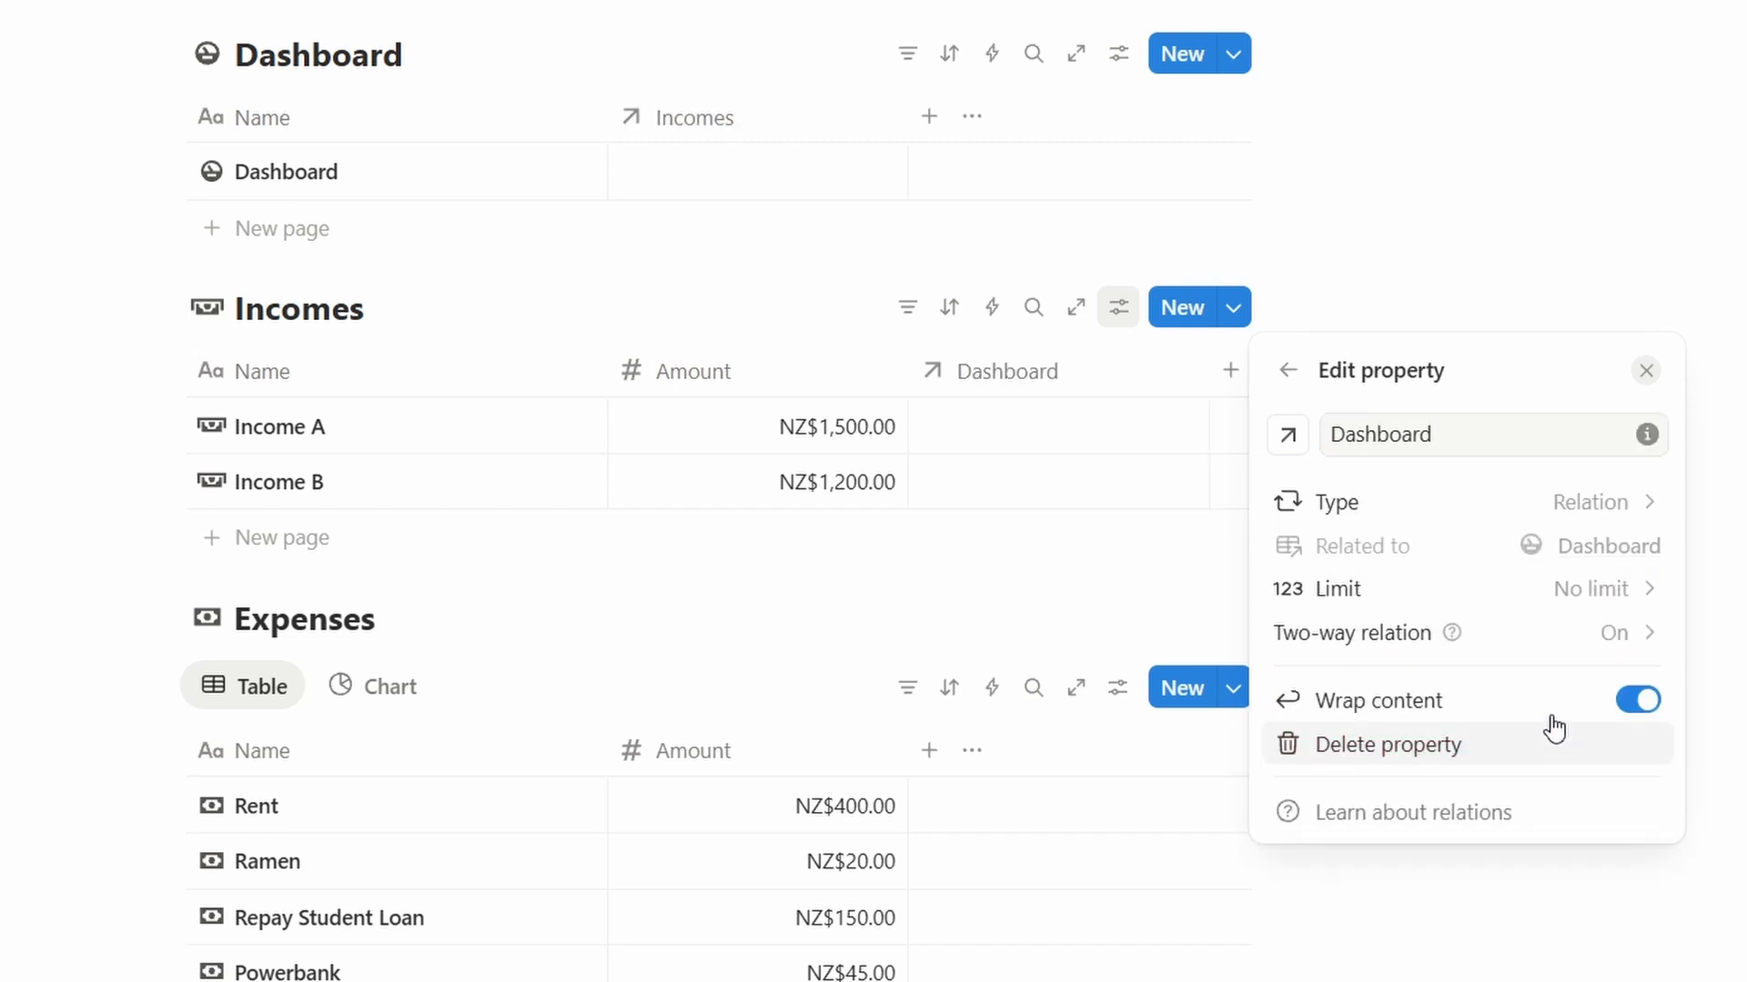
{"action": "key", "text": "Escape"}
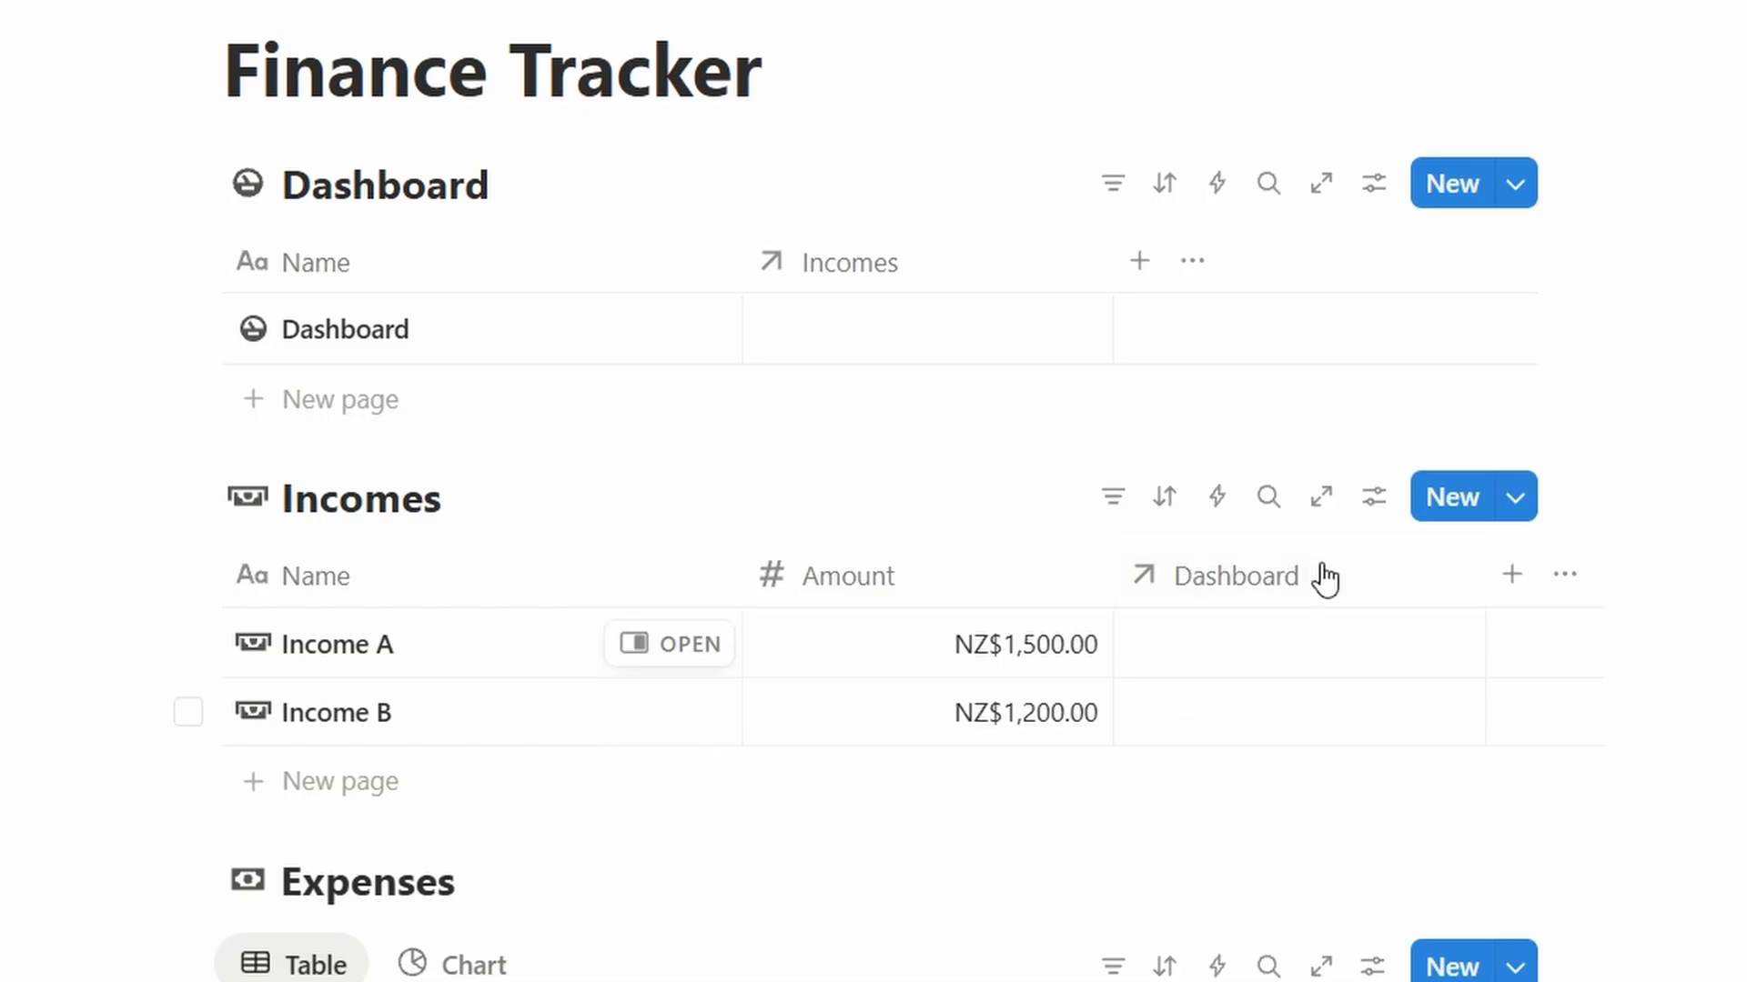
- Link Income A and Income B to the Dashboard page through their Dashboard relation
{"action": "left_click", "coordinate": [1324, 641]}
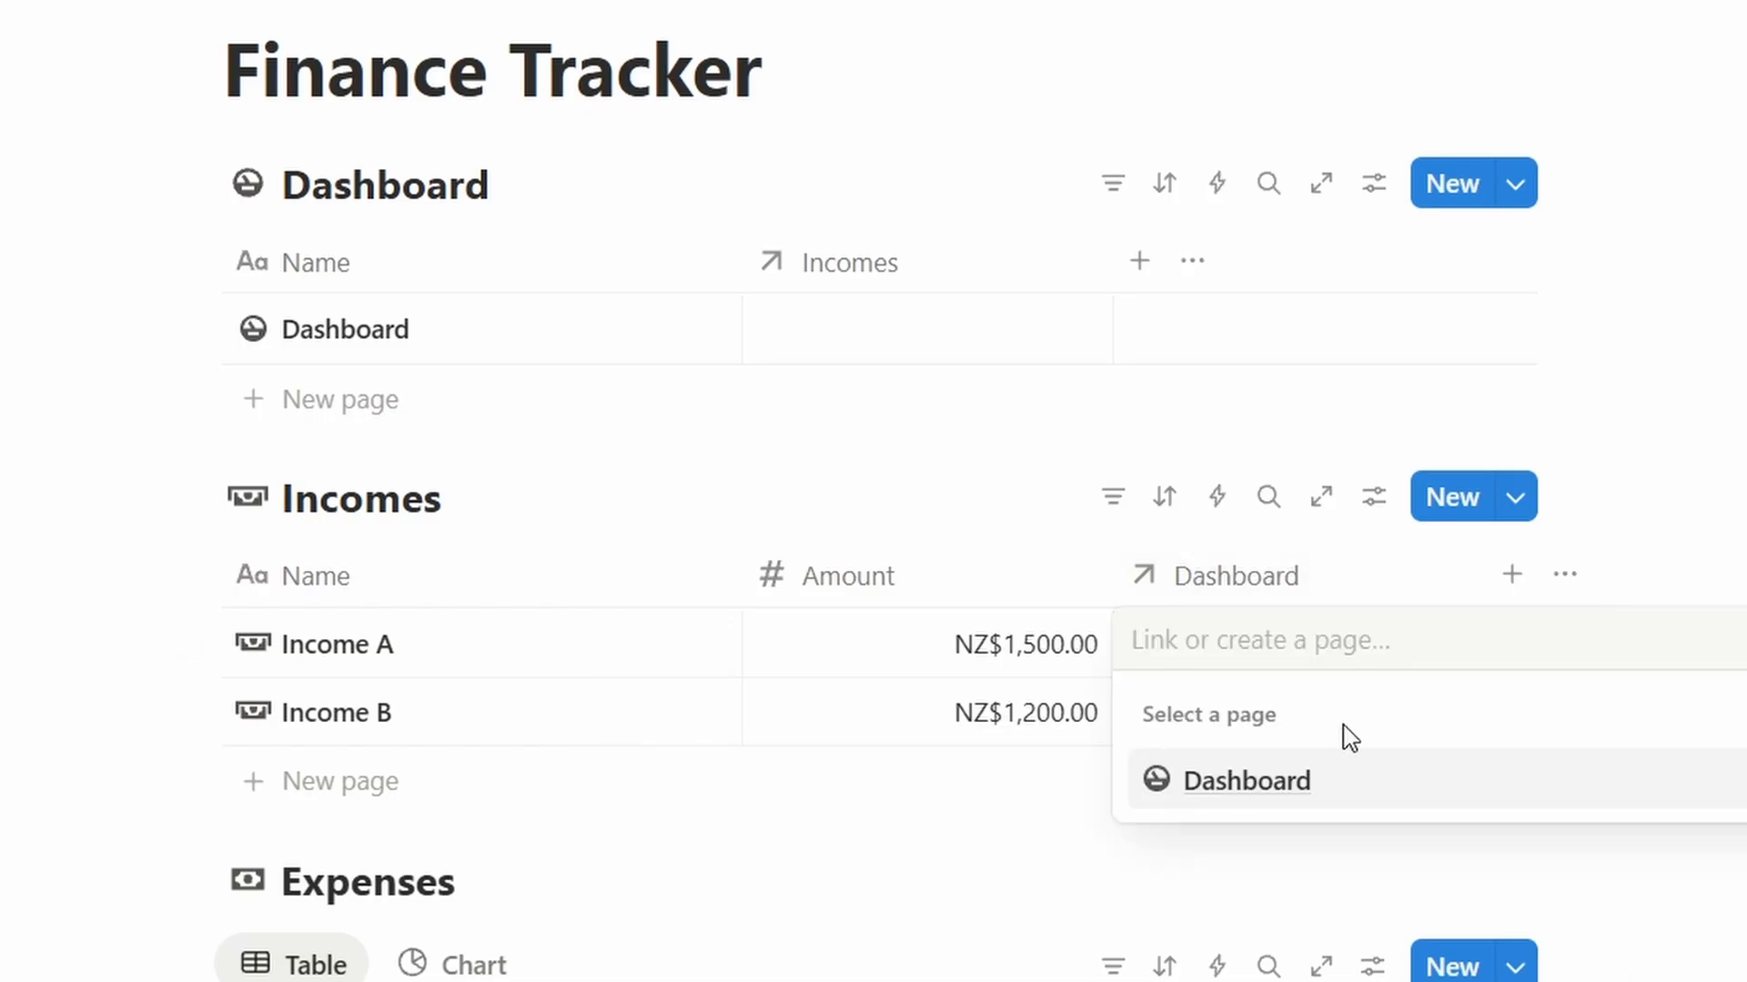
{"action": "left_click", "coordinate": [1355, 783]}
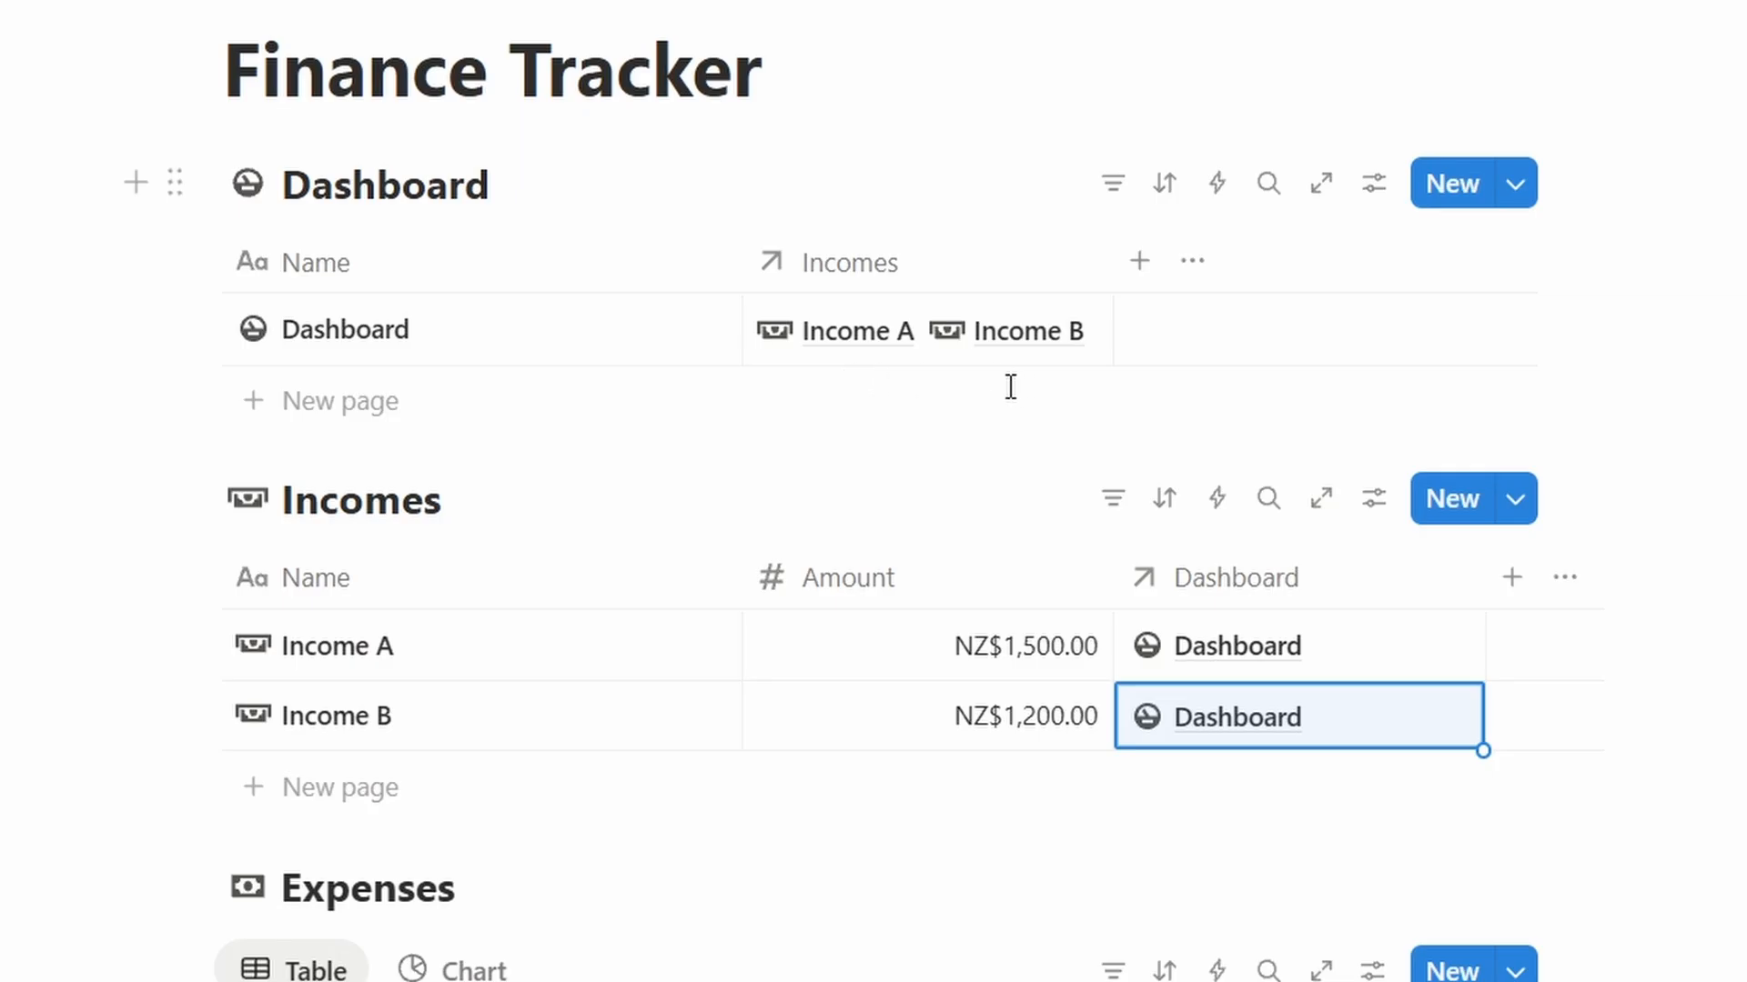
- Add a two-way Dashboard relation to the Expenses table and link every expense from Rent to A4 Notepad to the Dashboard page
{"action": "scroll", "coordinate": [1008, 400], "scroll_direction": "down", "scroll_amount": 2}
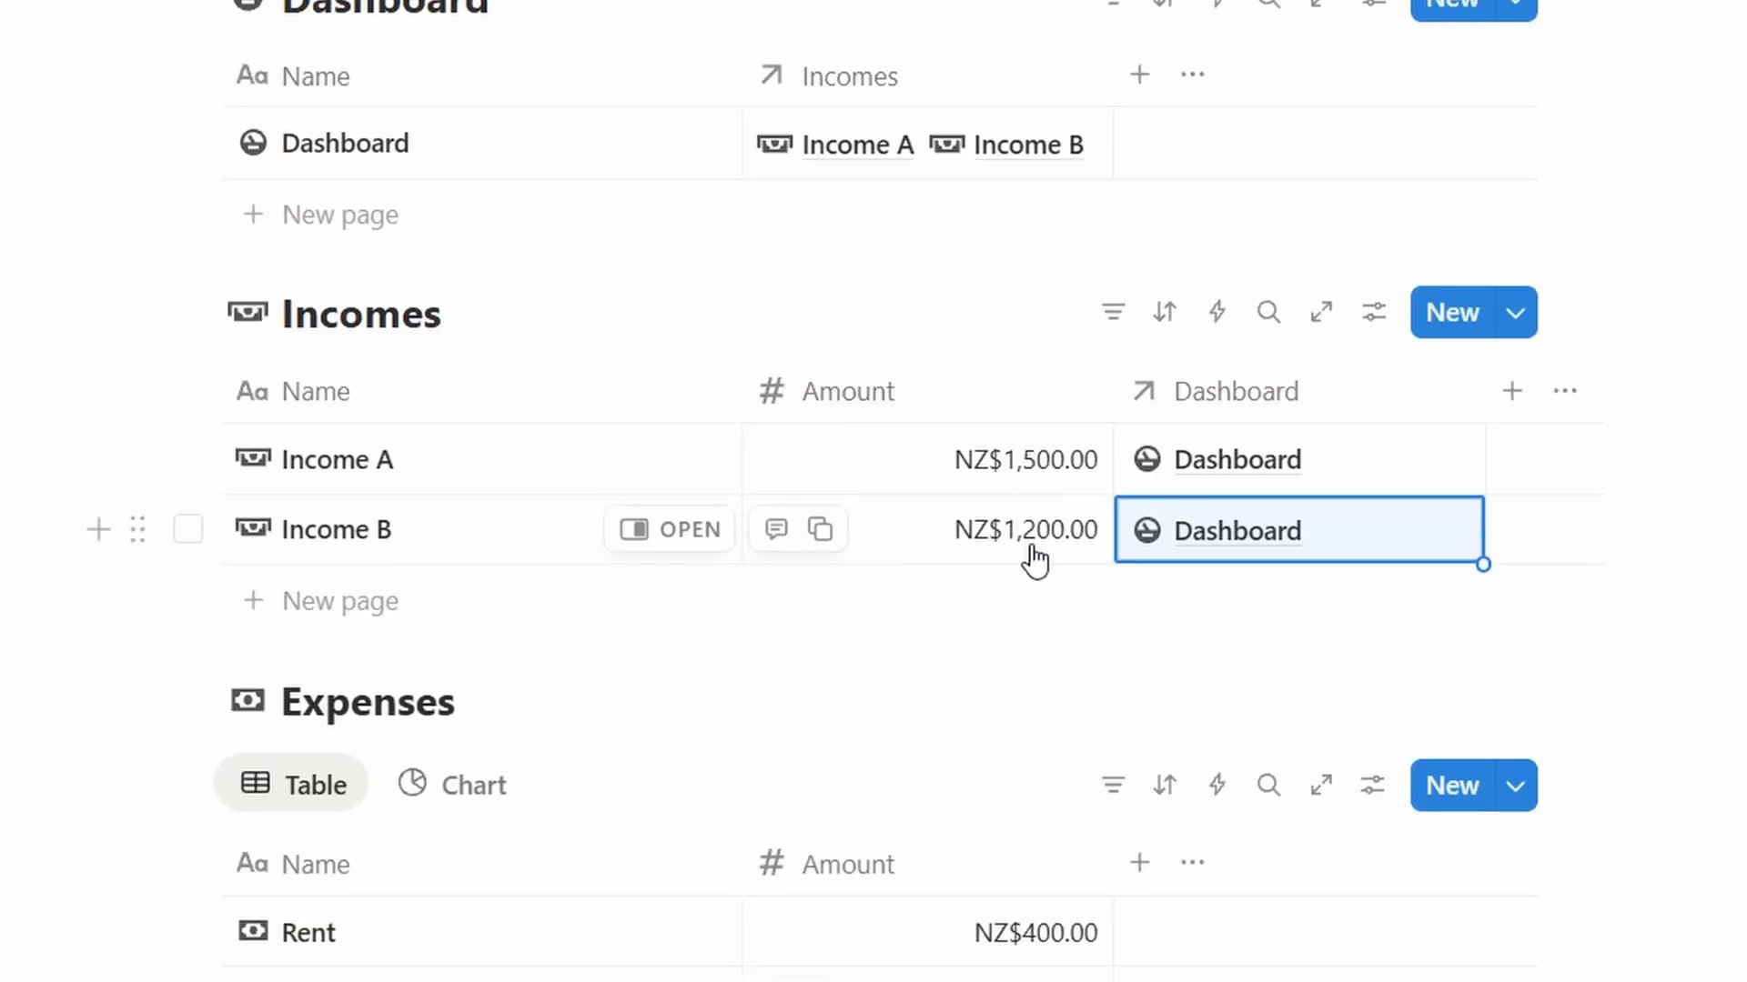
{"action": "scroll", "coordinate": [1035, 708], "scroll_direction": "down", "scroll_amount": 5}
{"action": "left_click", "coordinate": [1388, 460]}
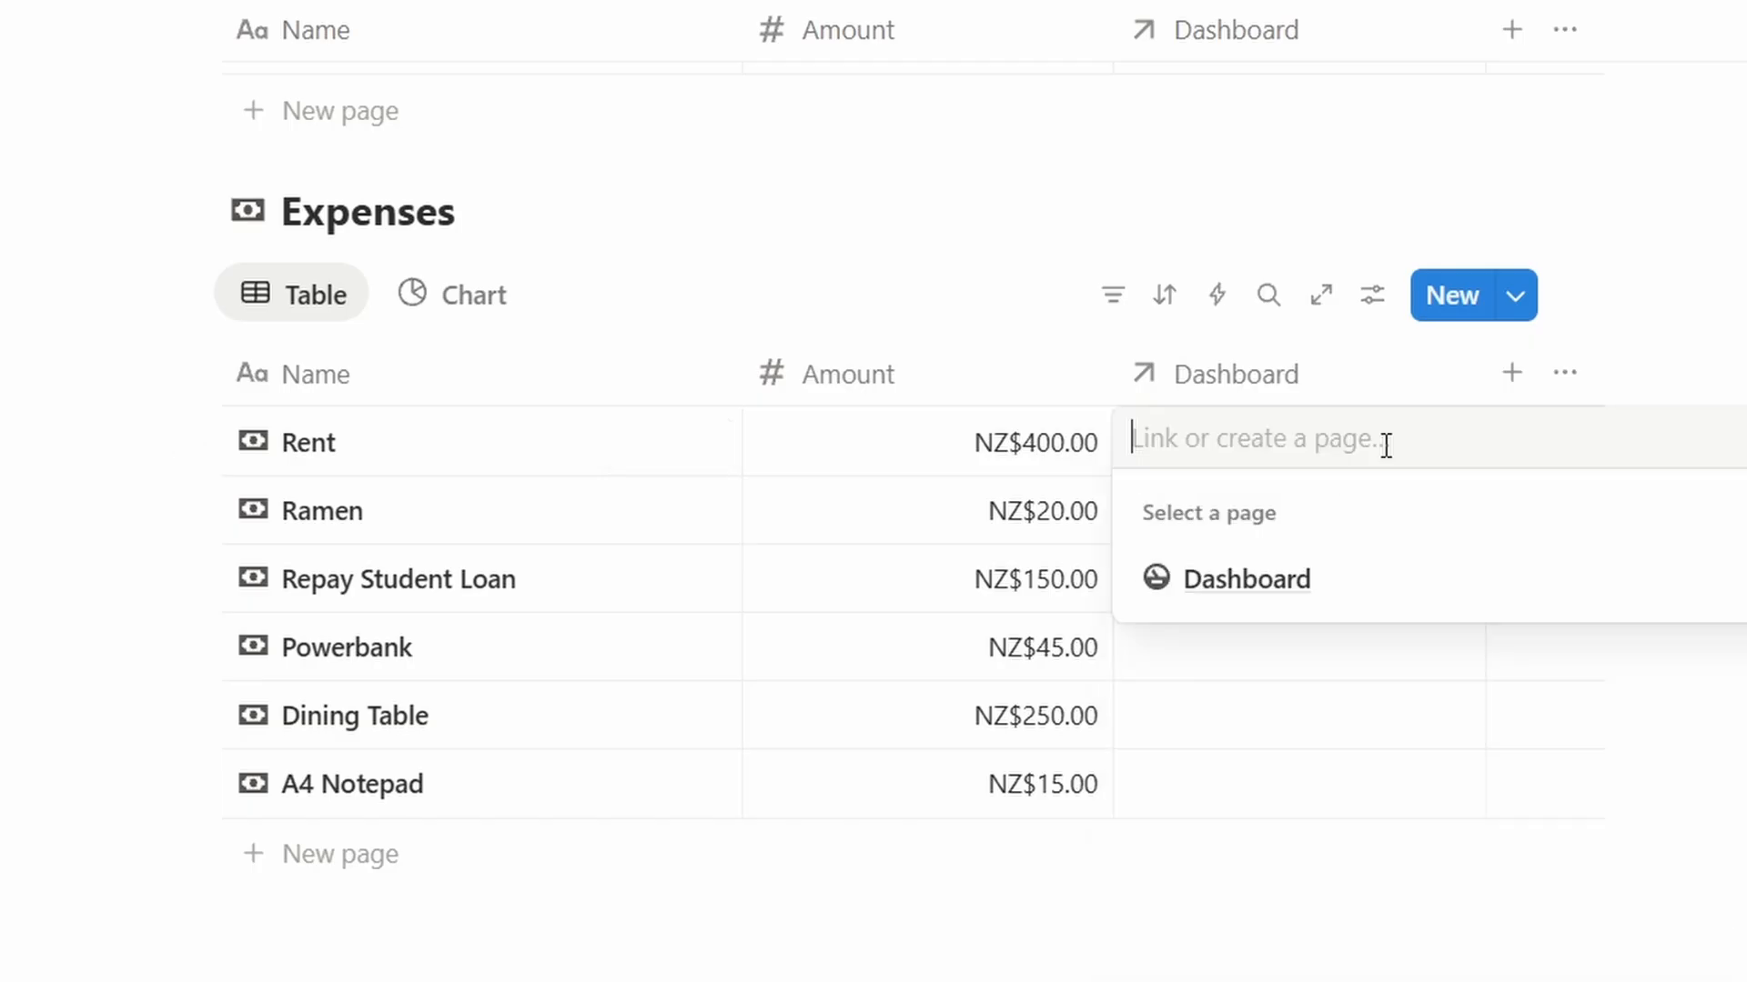
{"action": "left_click", "coordinate": [1417, 582]}
{"action": "key", "text": "Escape"}
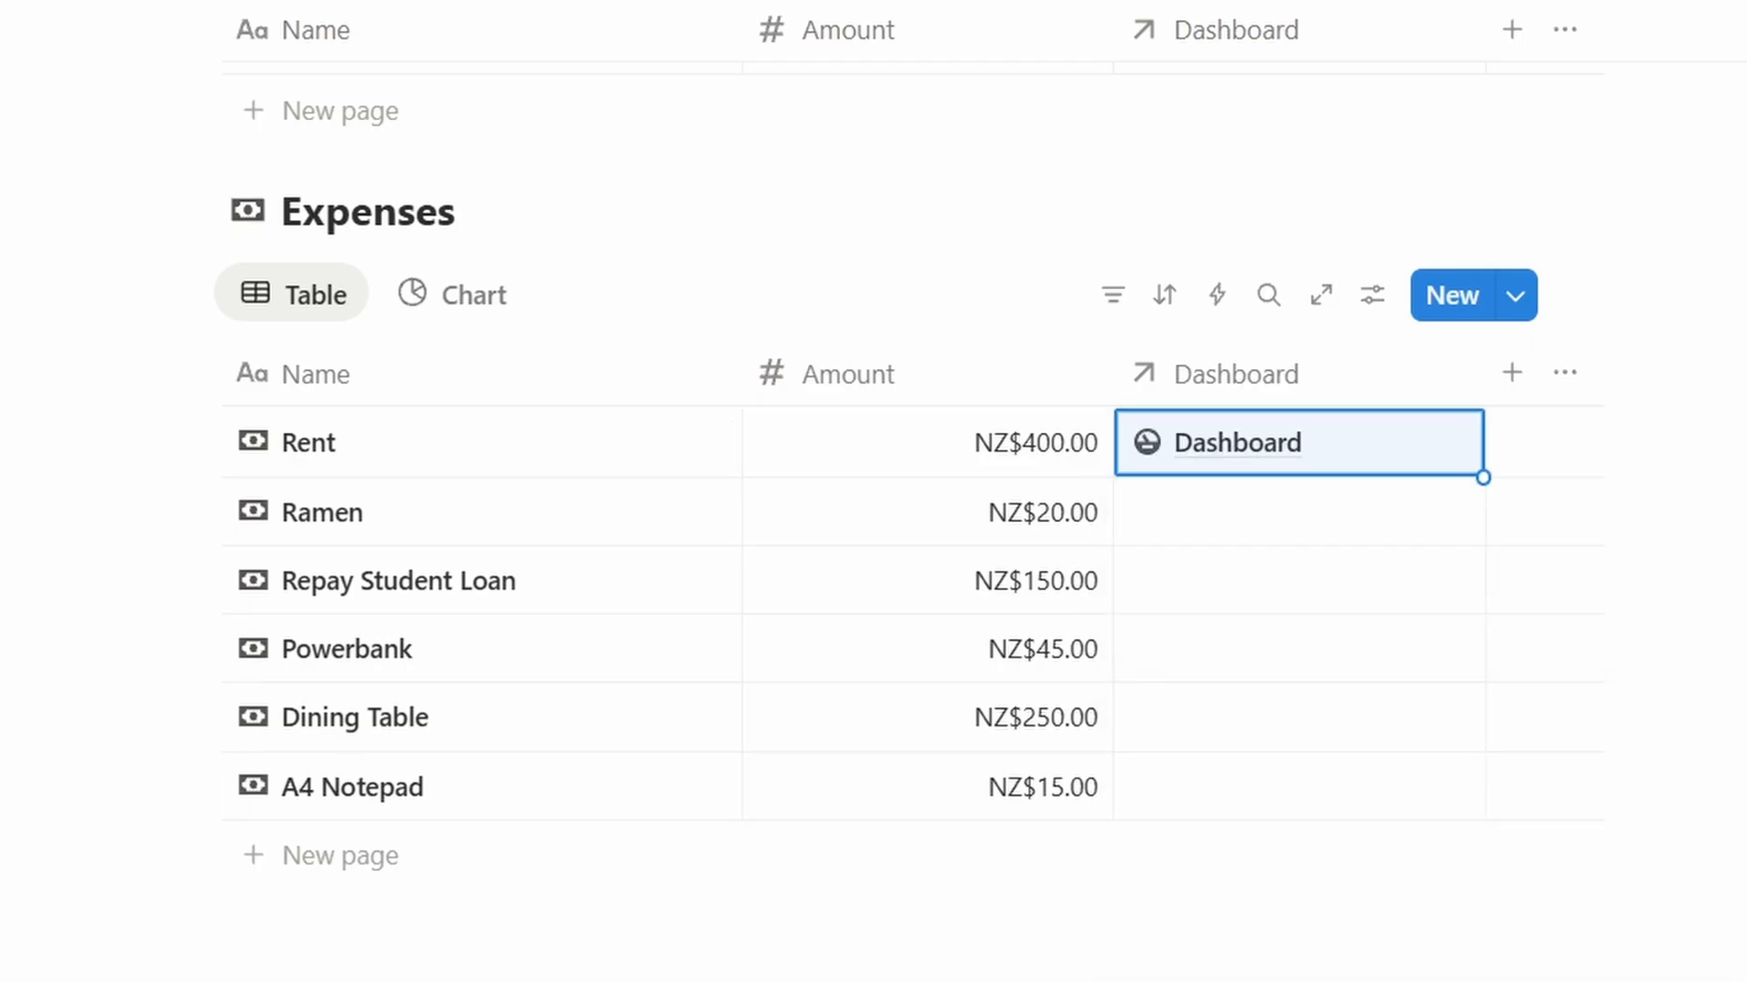
{"action": "left_click_drag", "start_coordinate": [1474, 482], "coordinate": [1477, 810]}
- Narrow the Dashboard table's Name column and add a Rollup property after Incomes
{"action": "scroll", "coordinate": [1478, 809], "scroll_direction": "up", "scroll_amount": 7}
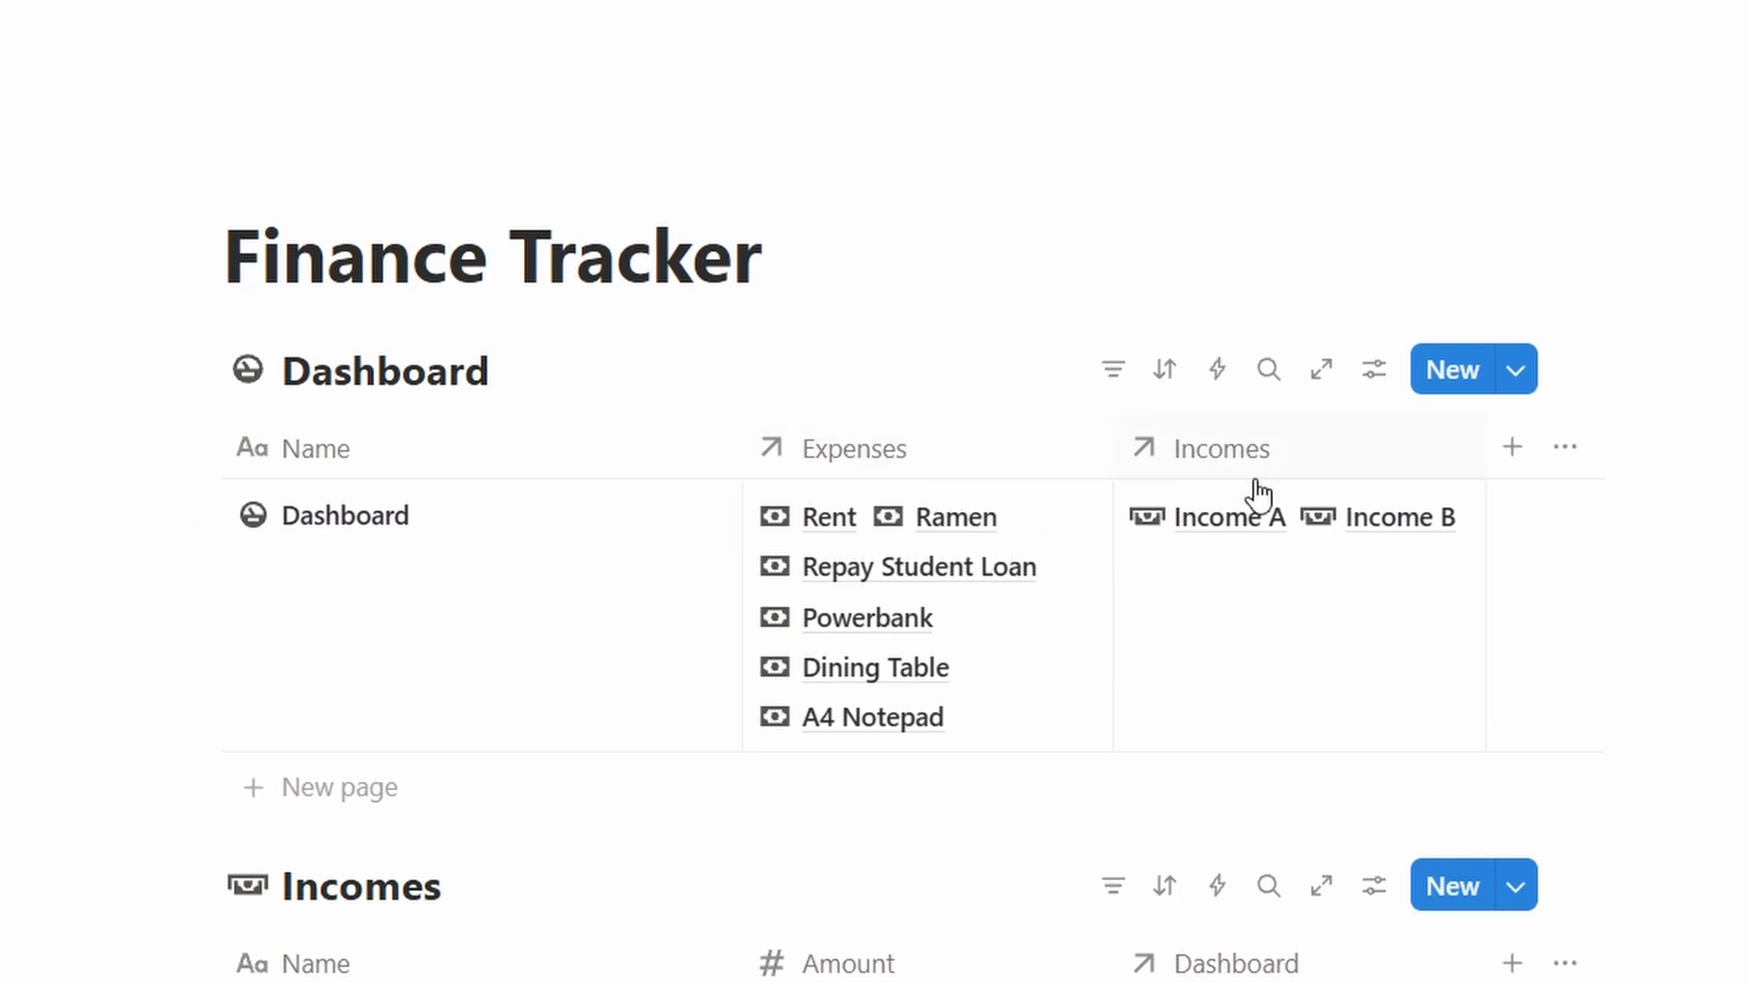
{"action": "left_click_drag", "start_coordinate": [741, 455], "coordinate": [503, 473]}
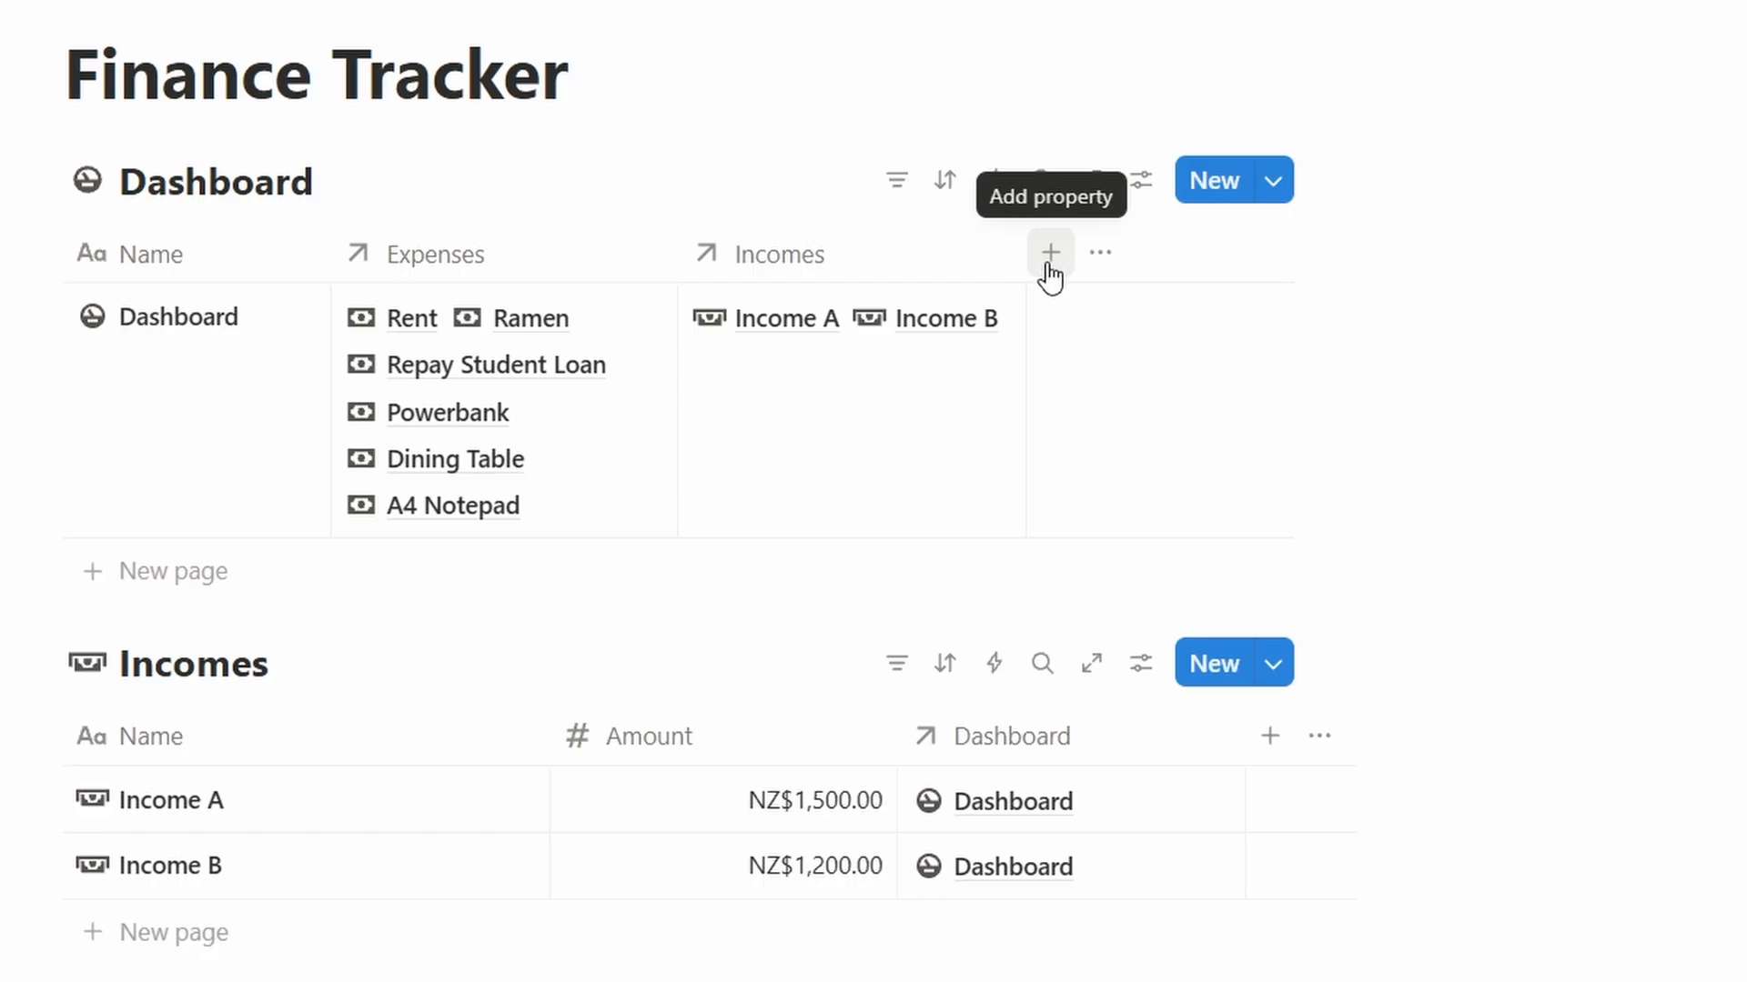
{"action": "left_click", "coordinate": [1049, 258]}
{"action": "scroll", "coordinate": [1244, 503], "scroll_direction": "down", "scroll_amount": 3}
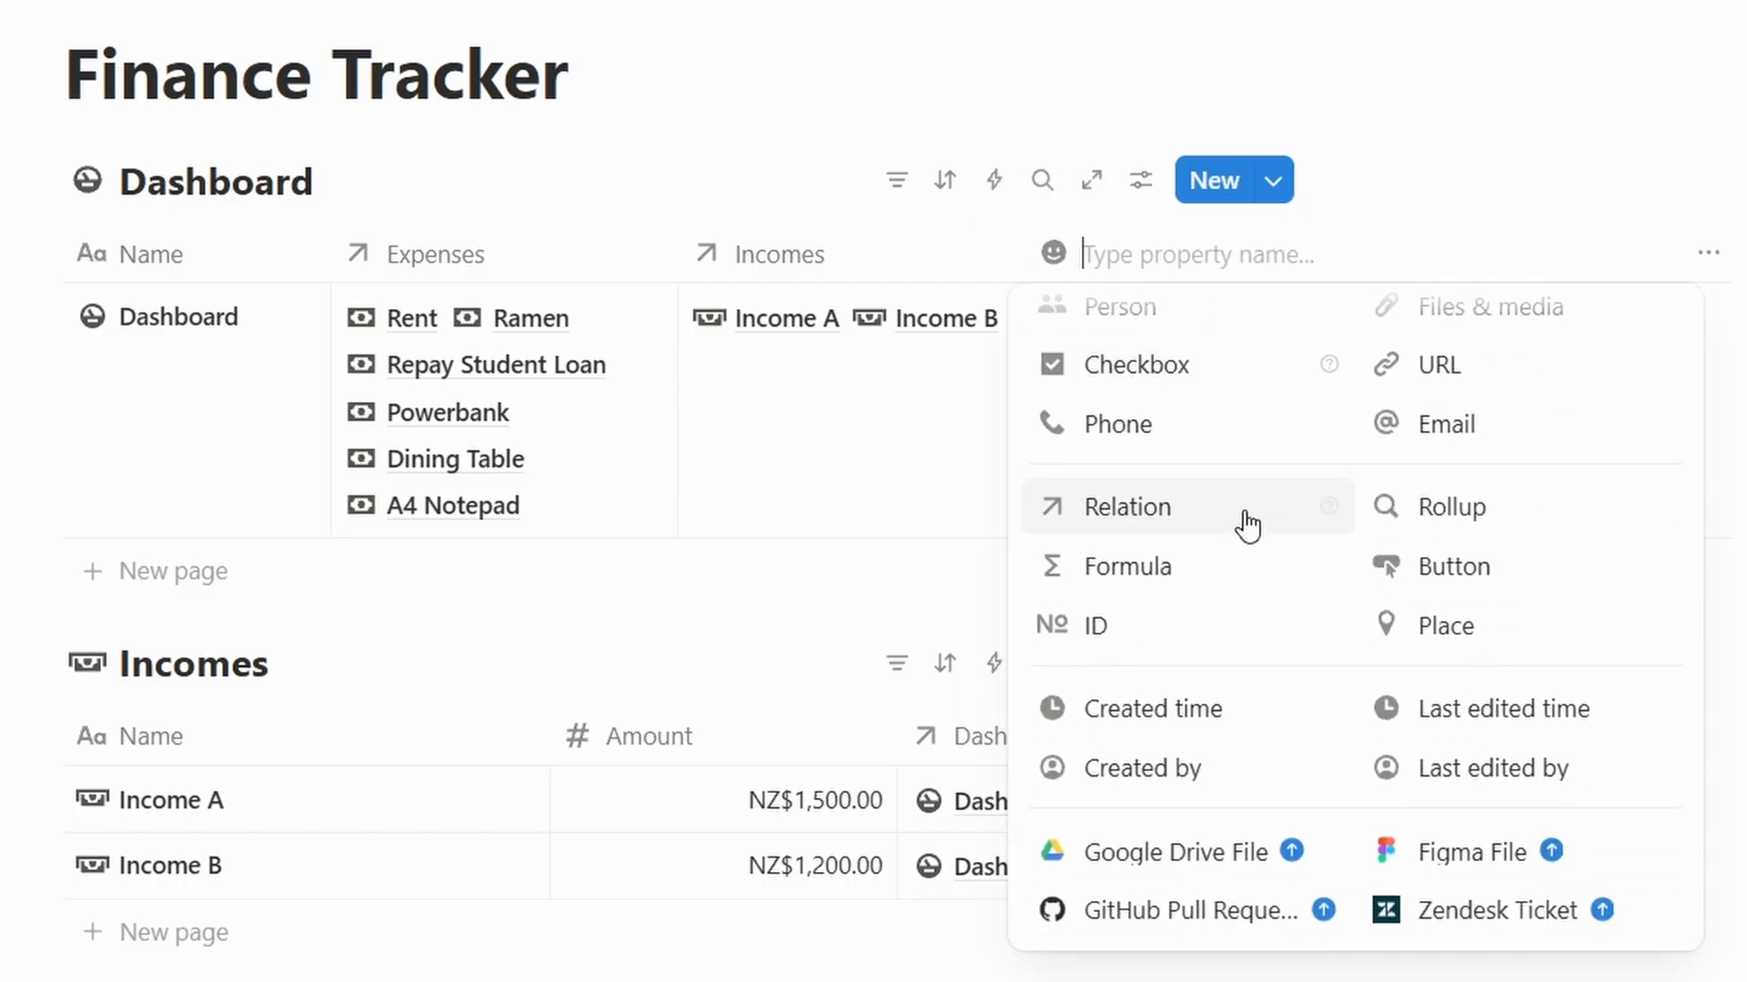
{"action": "left_click", "coordinate": [1542, 518]}
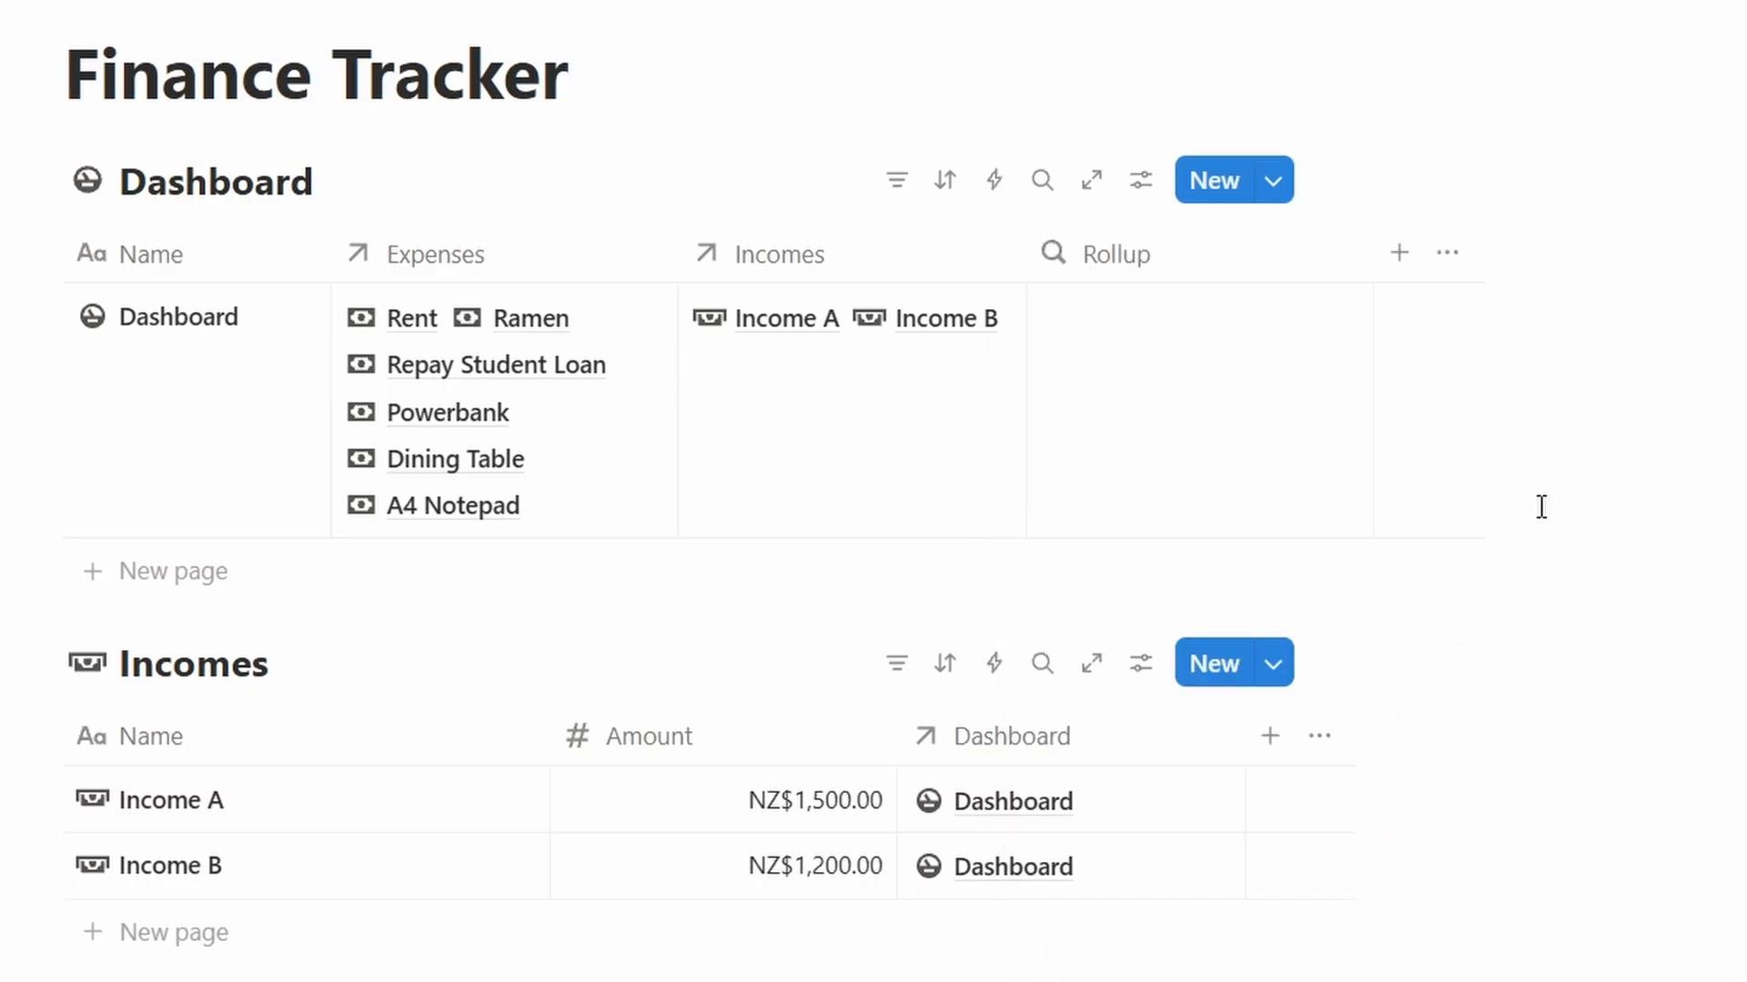
- Configure the Dashboard table's Rollup property to sum the Amount of the Expenses relation
{"action": "left_click", "coordinate": [1362, 366]}
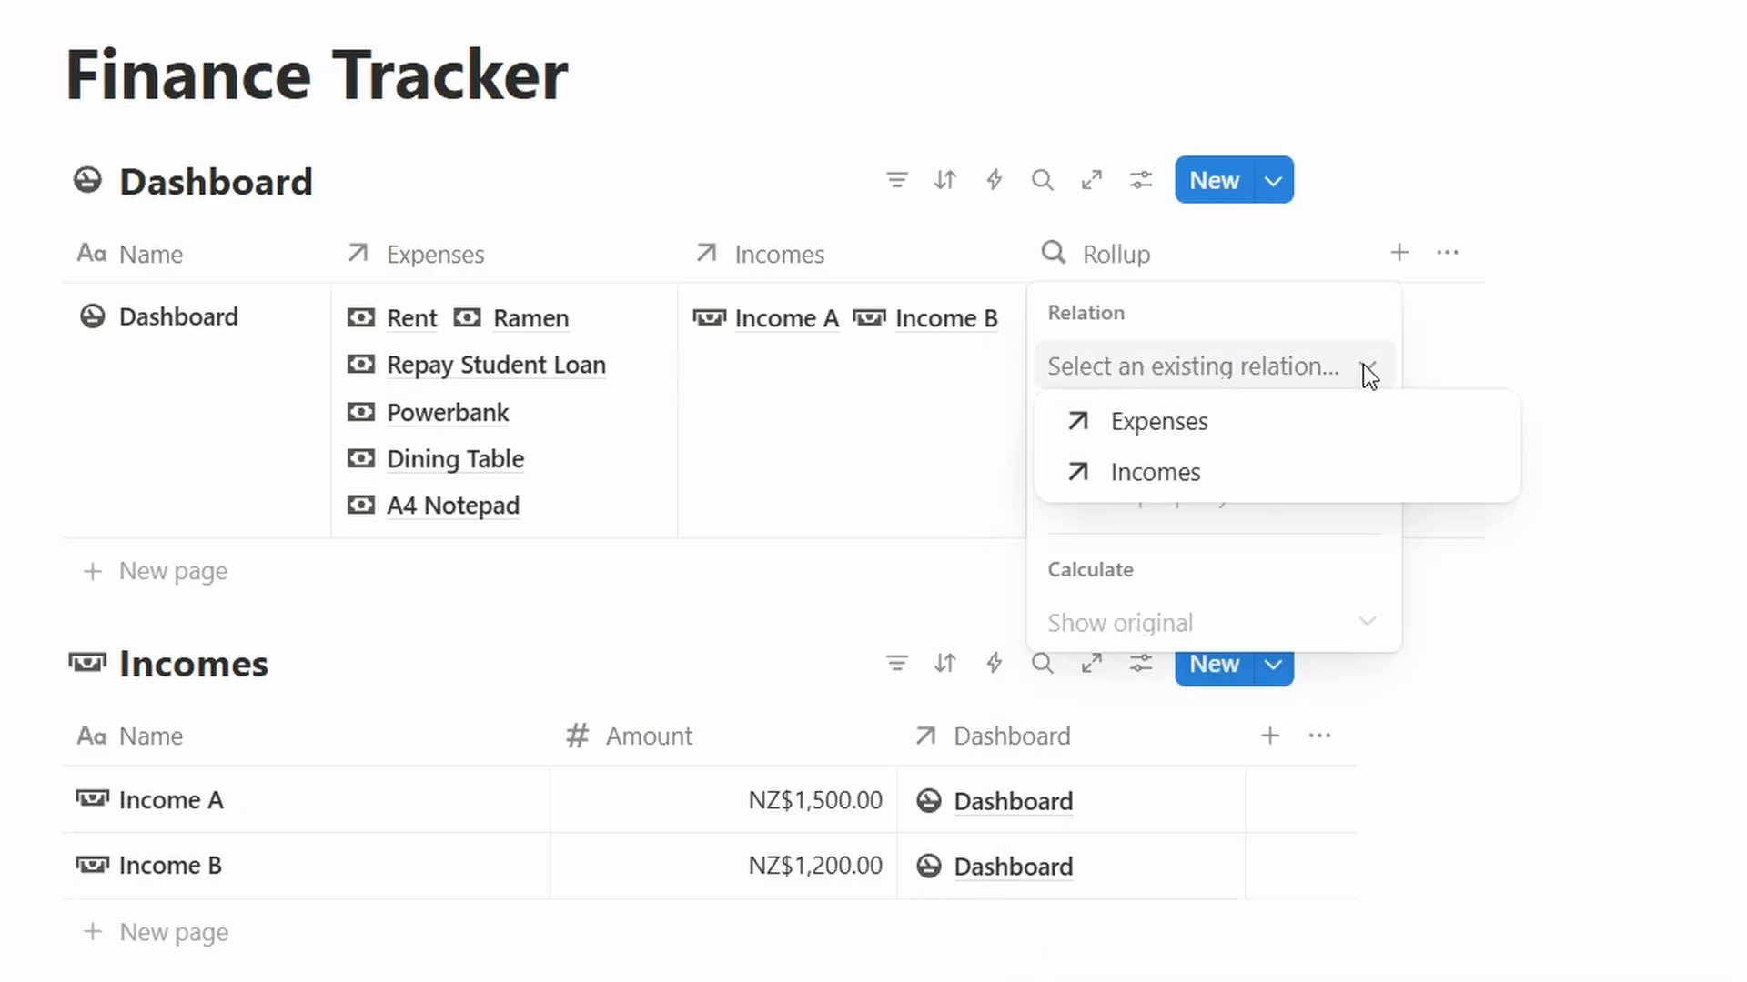
{"action": "left_click", "coordinate": [1304, 426]}
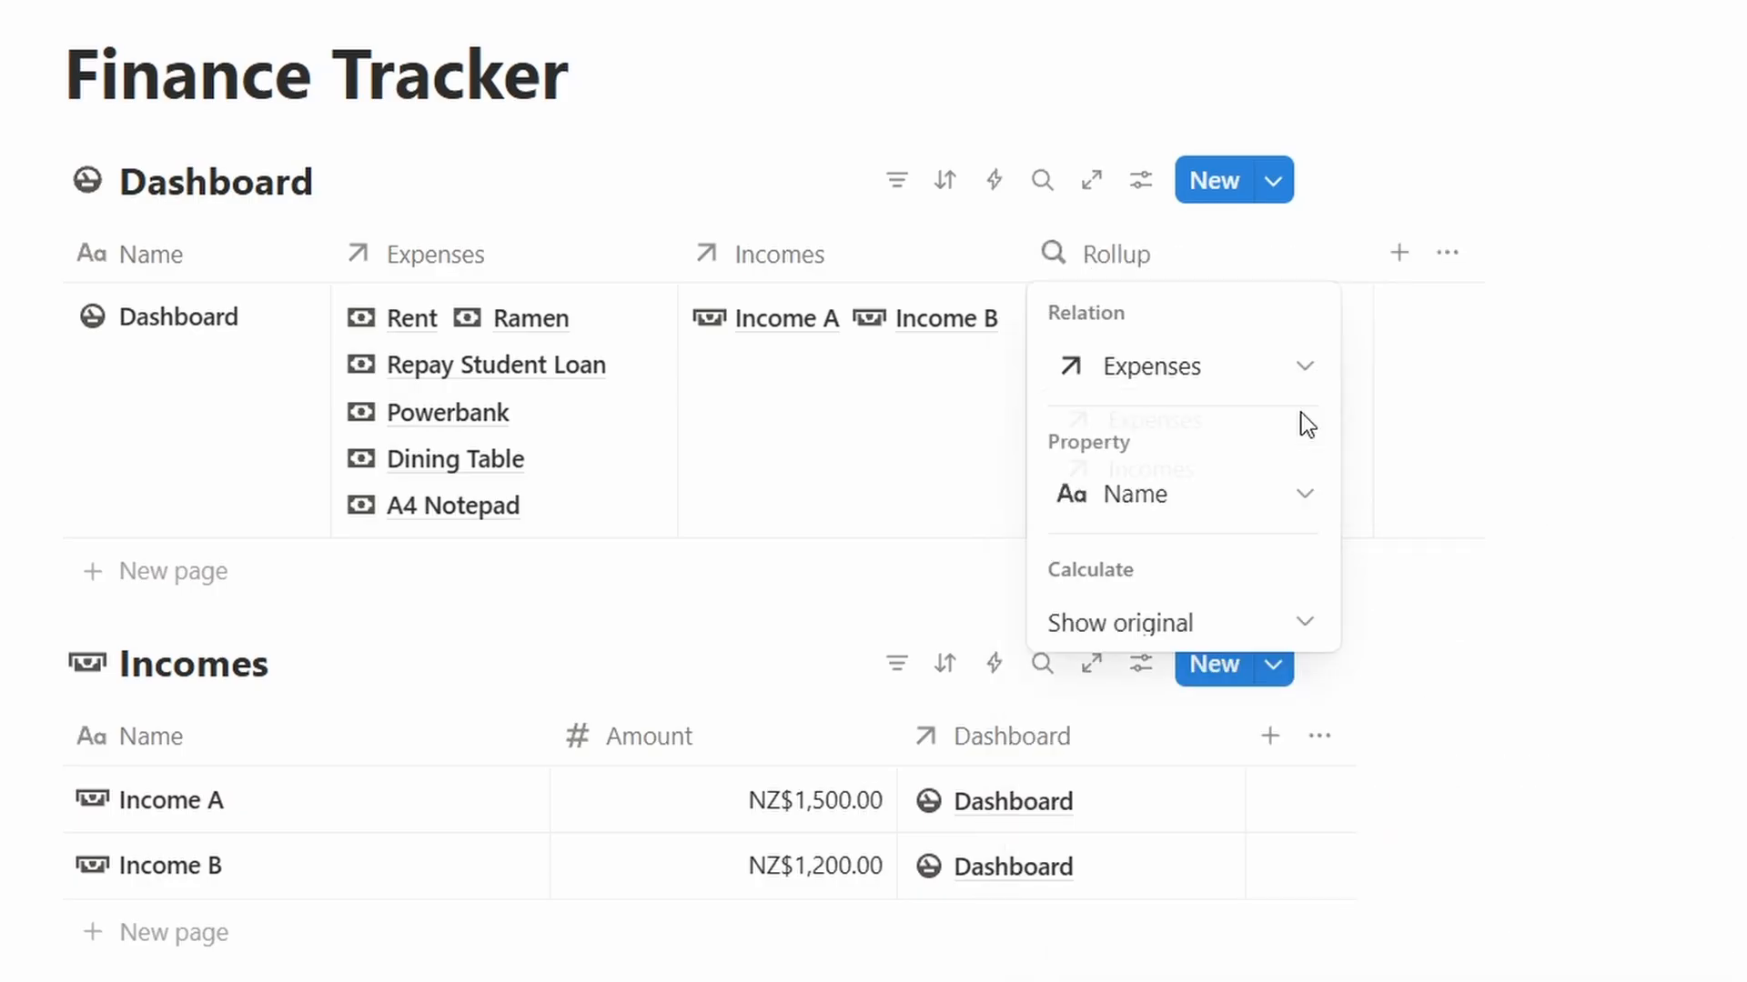
{"action": "left_click", "coordinate": [1285, 496]}
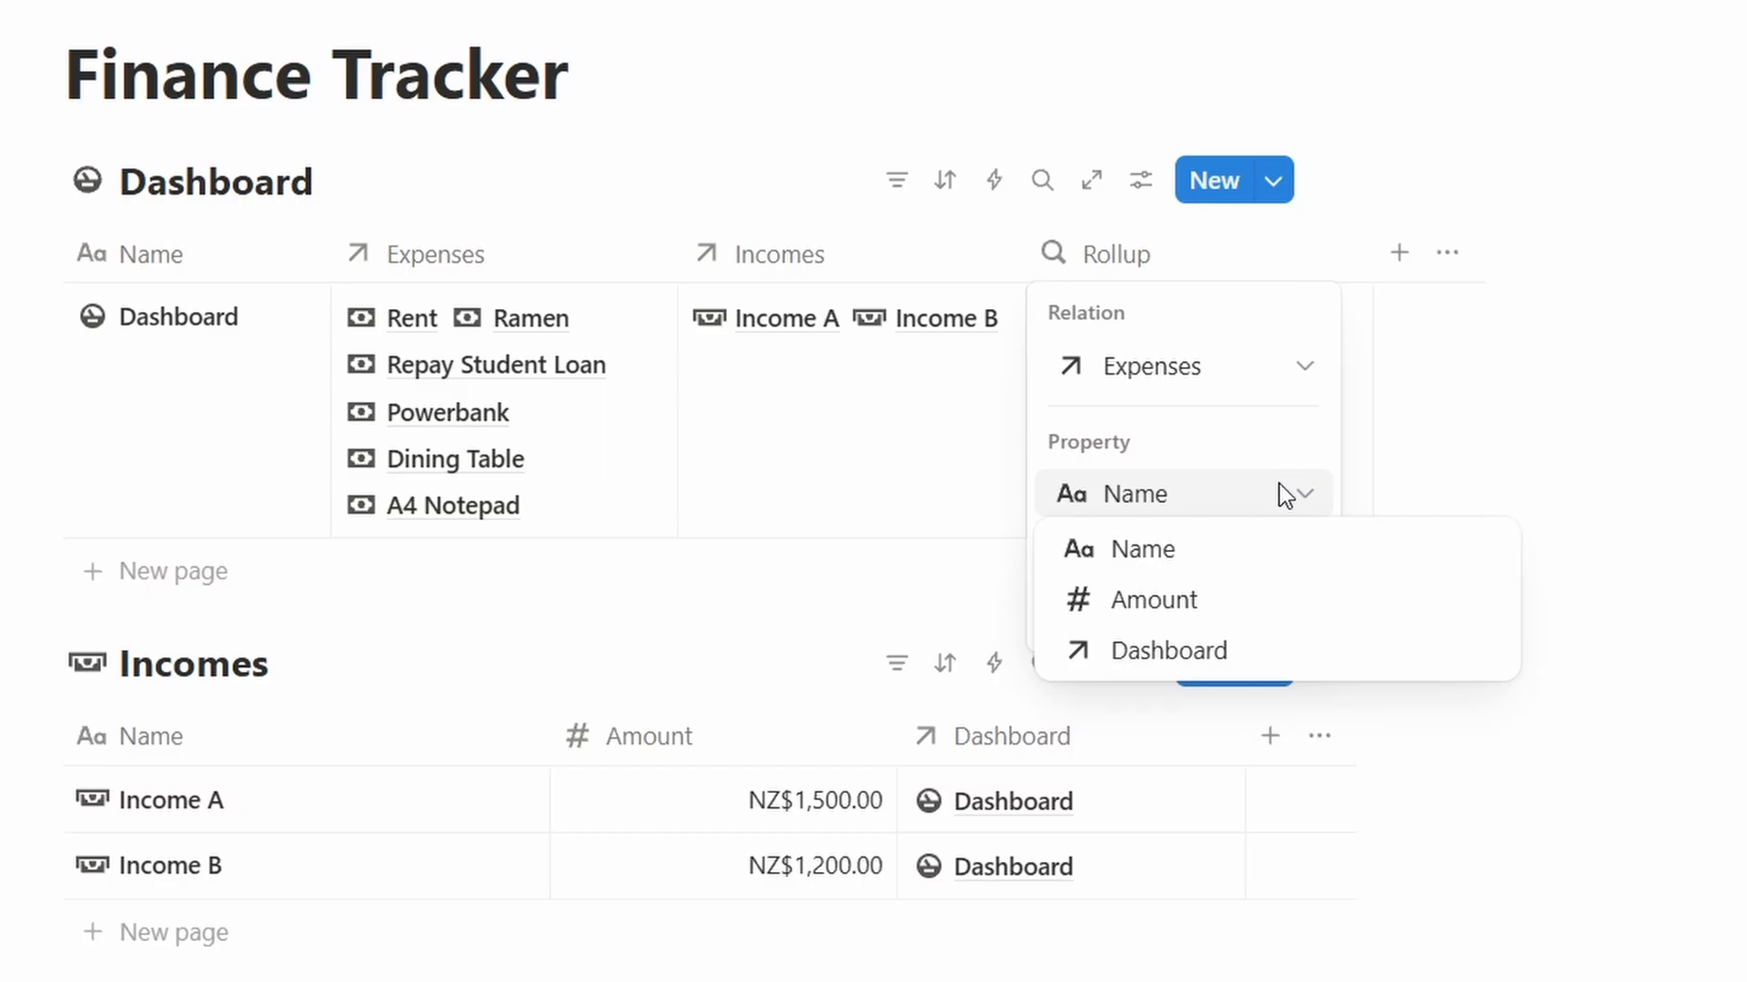
{"action": "left_click", "coordinate": [1201, 600]}
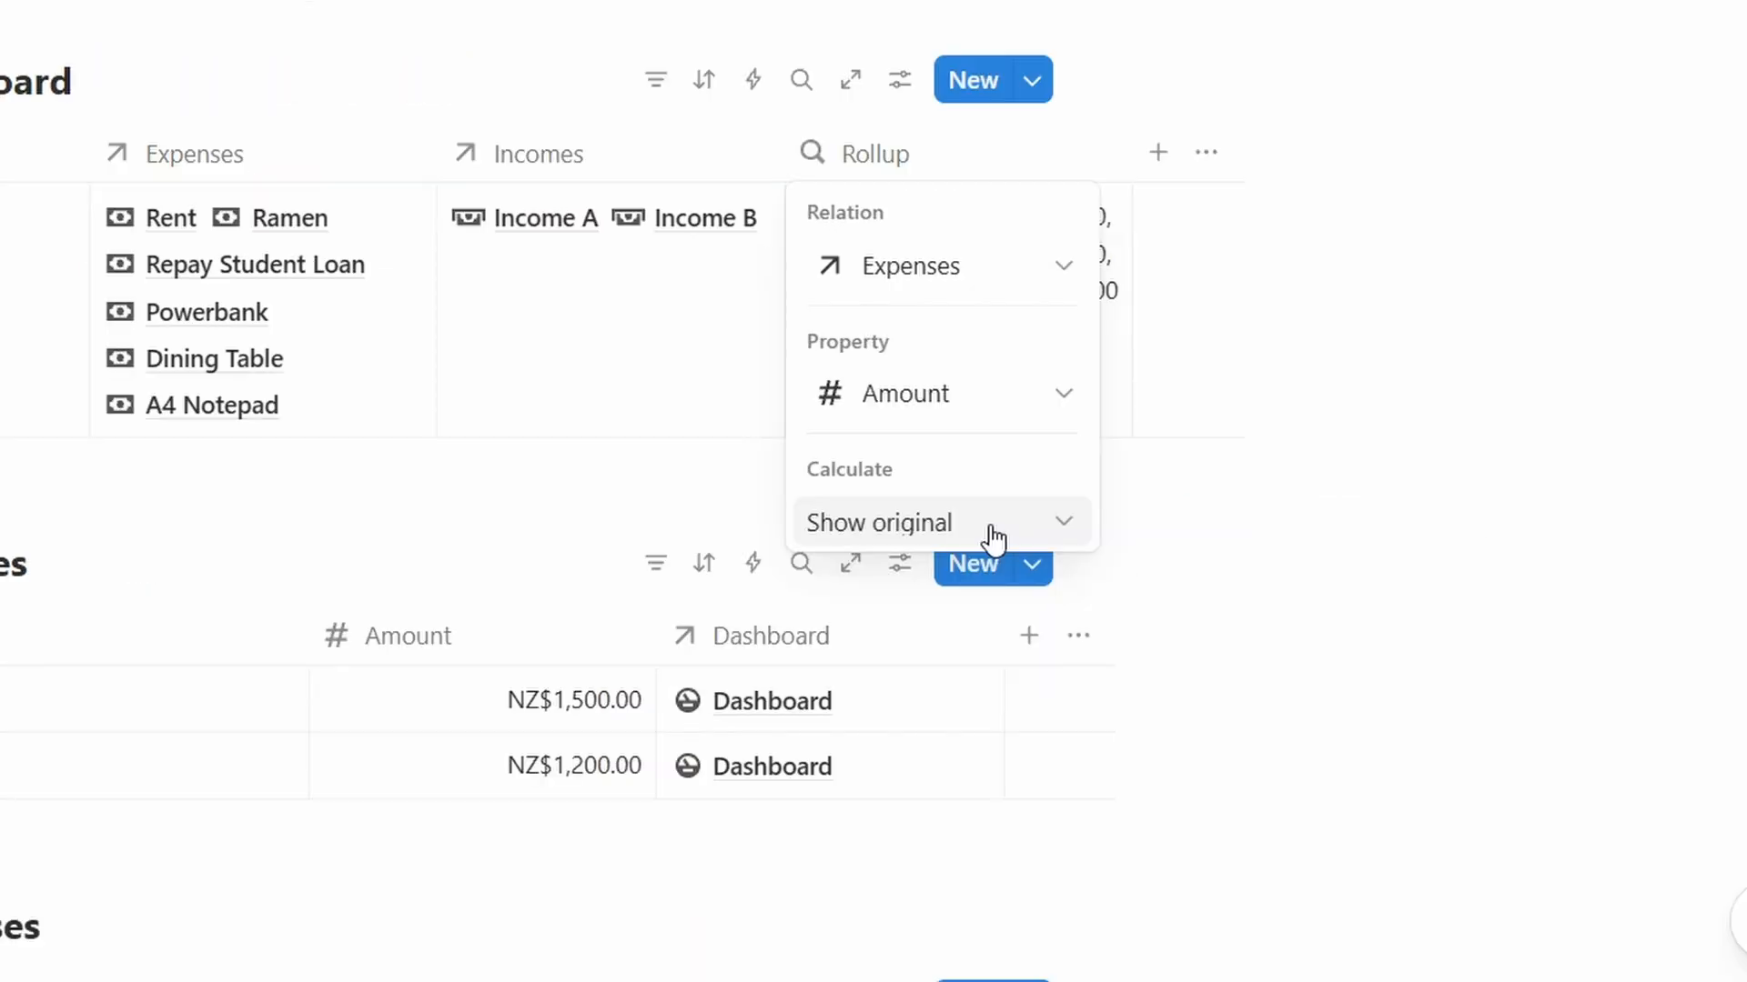
{"action": "left_click", "coordinate": [994, 539]}
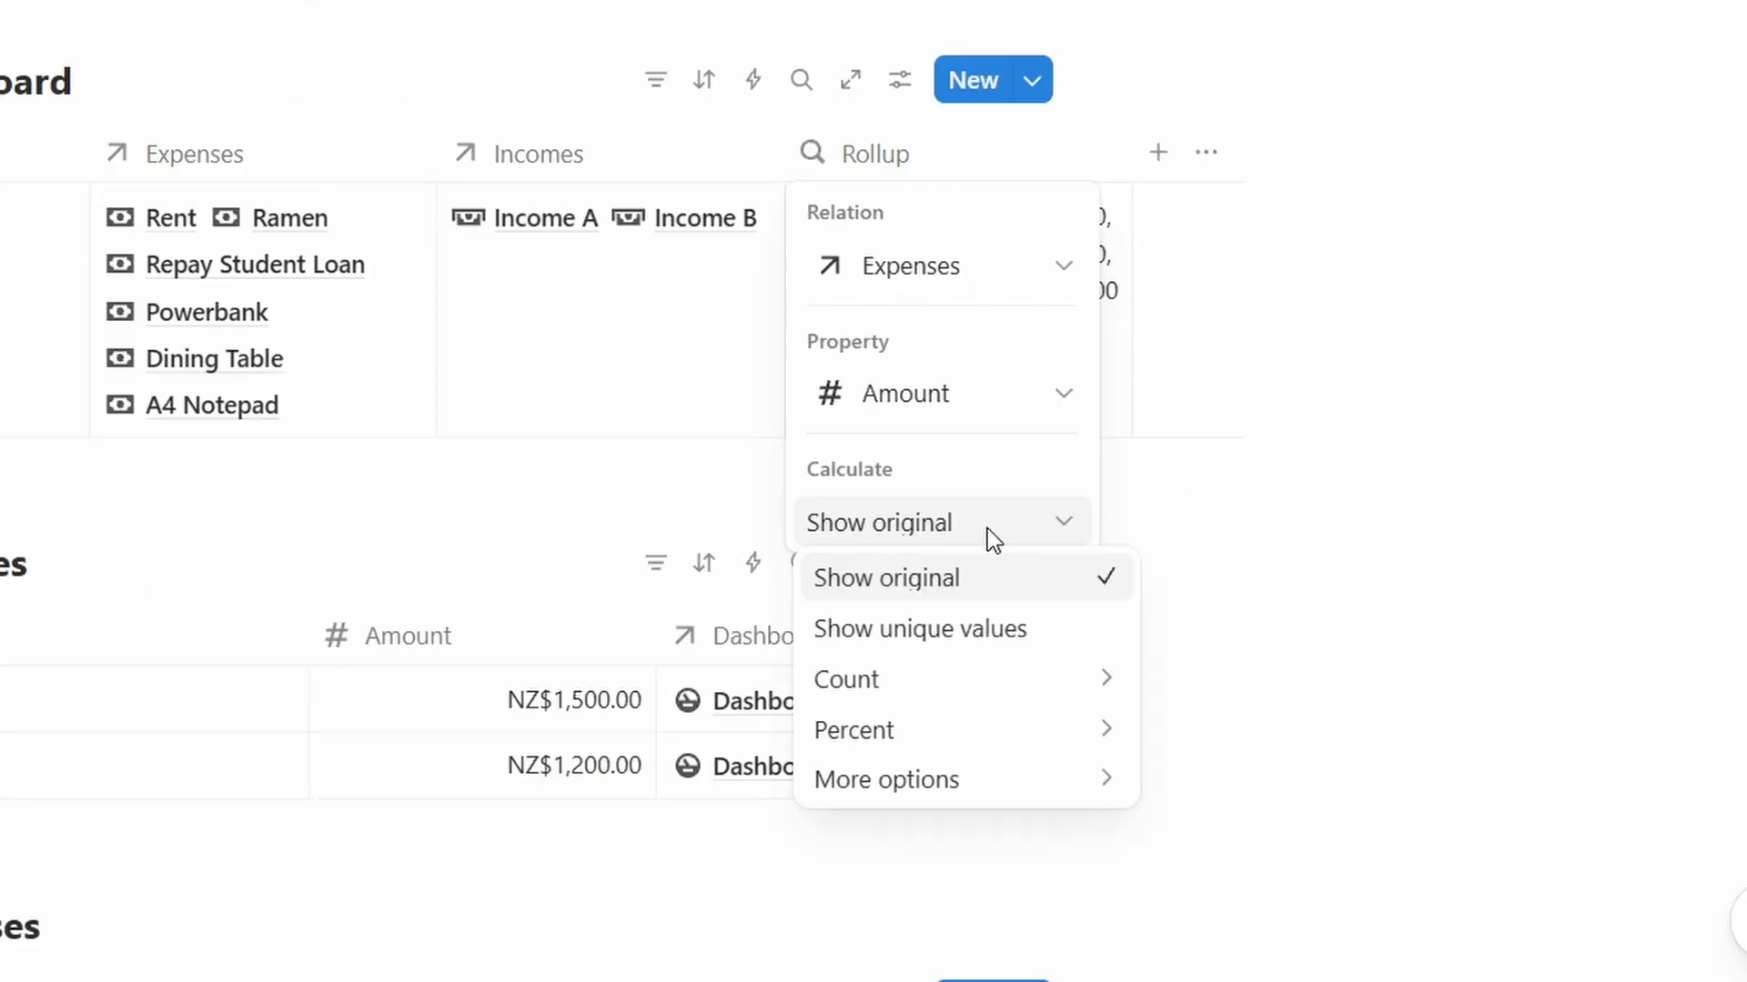
{"action": "mouse_move", "coordinate": [1026, 789]}
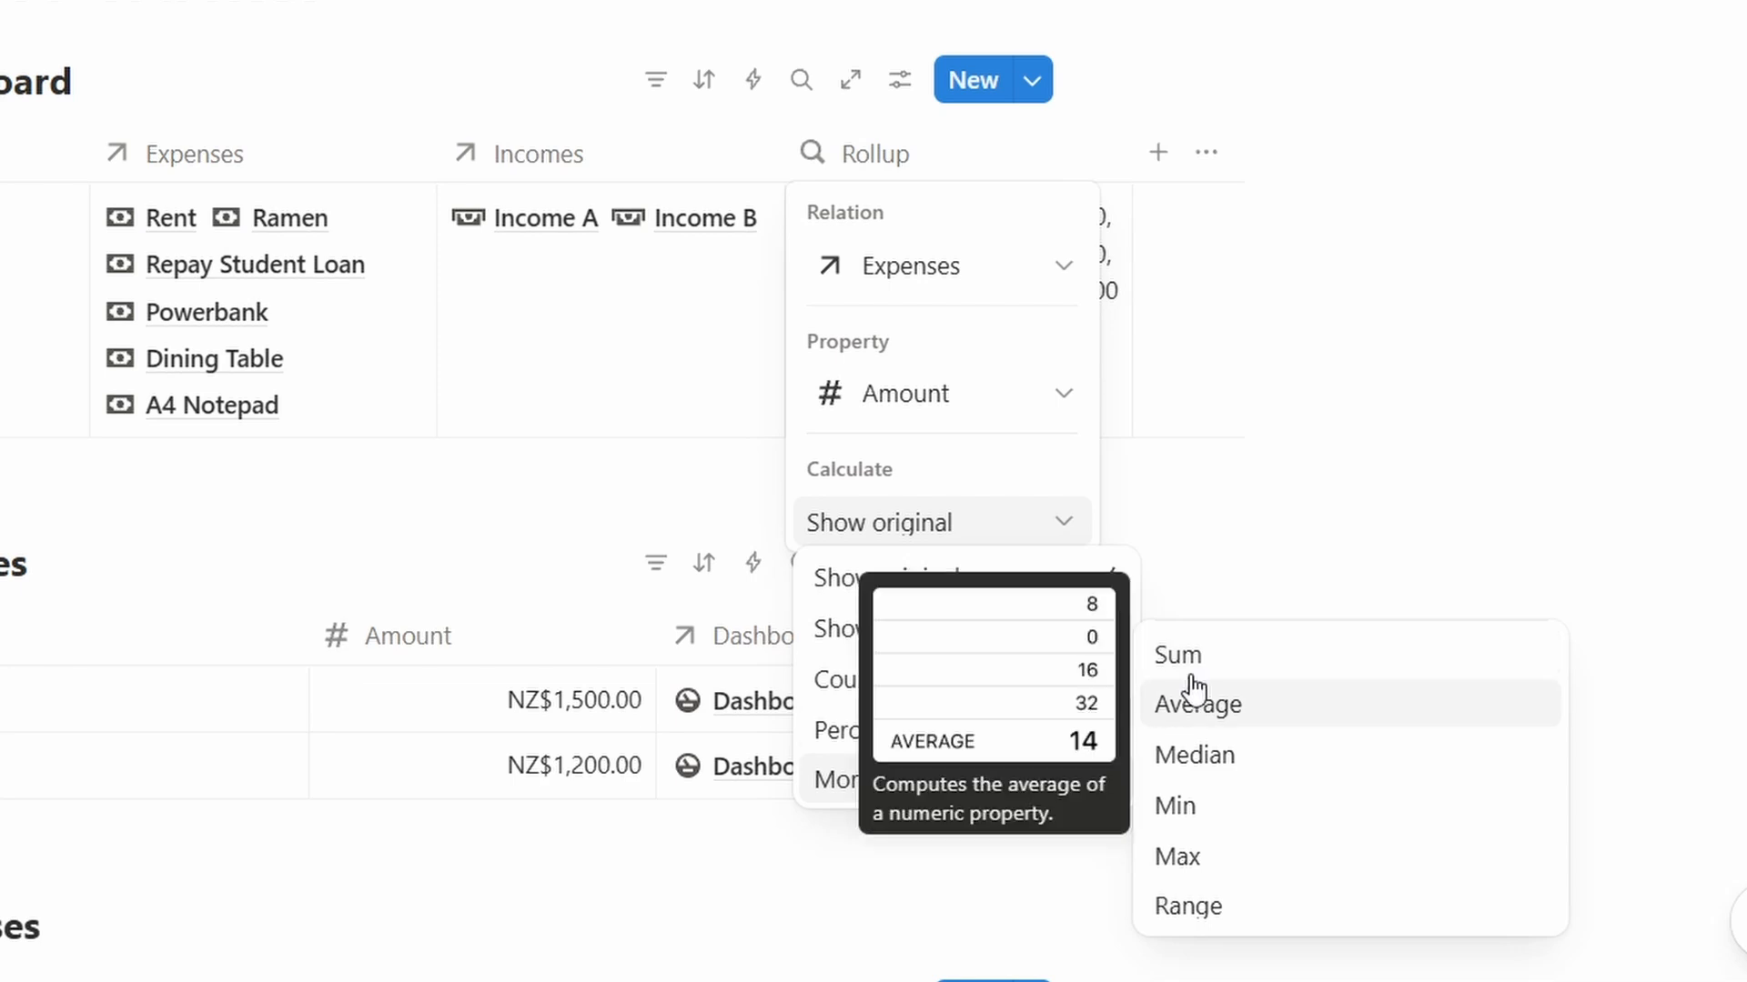
{"action": "left_click", "coordinate": [1219, 660]}
{"action": "key", "text": "Escape"}
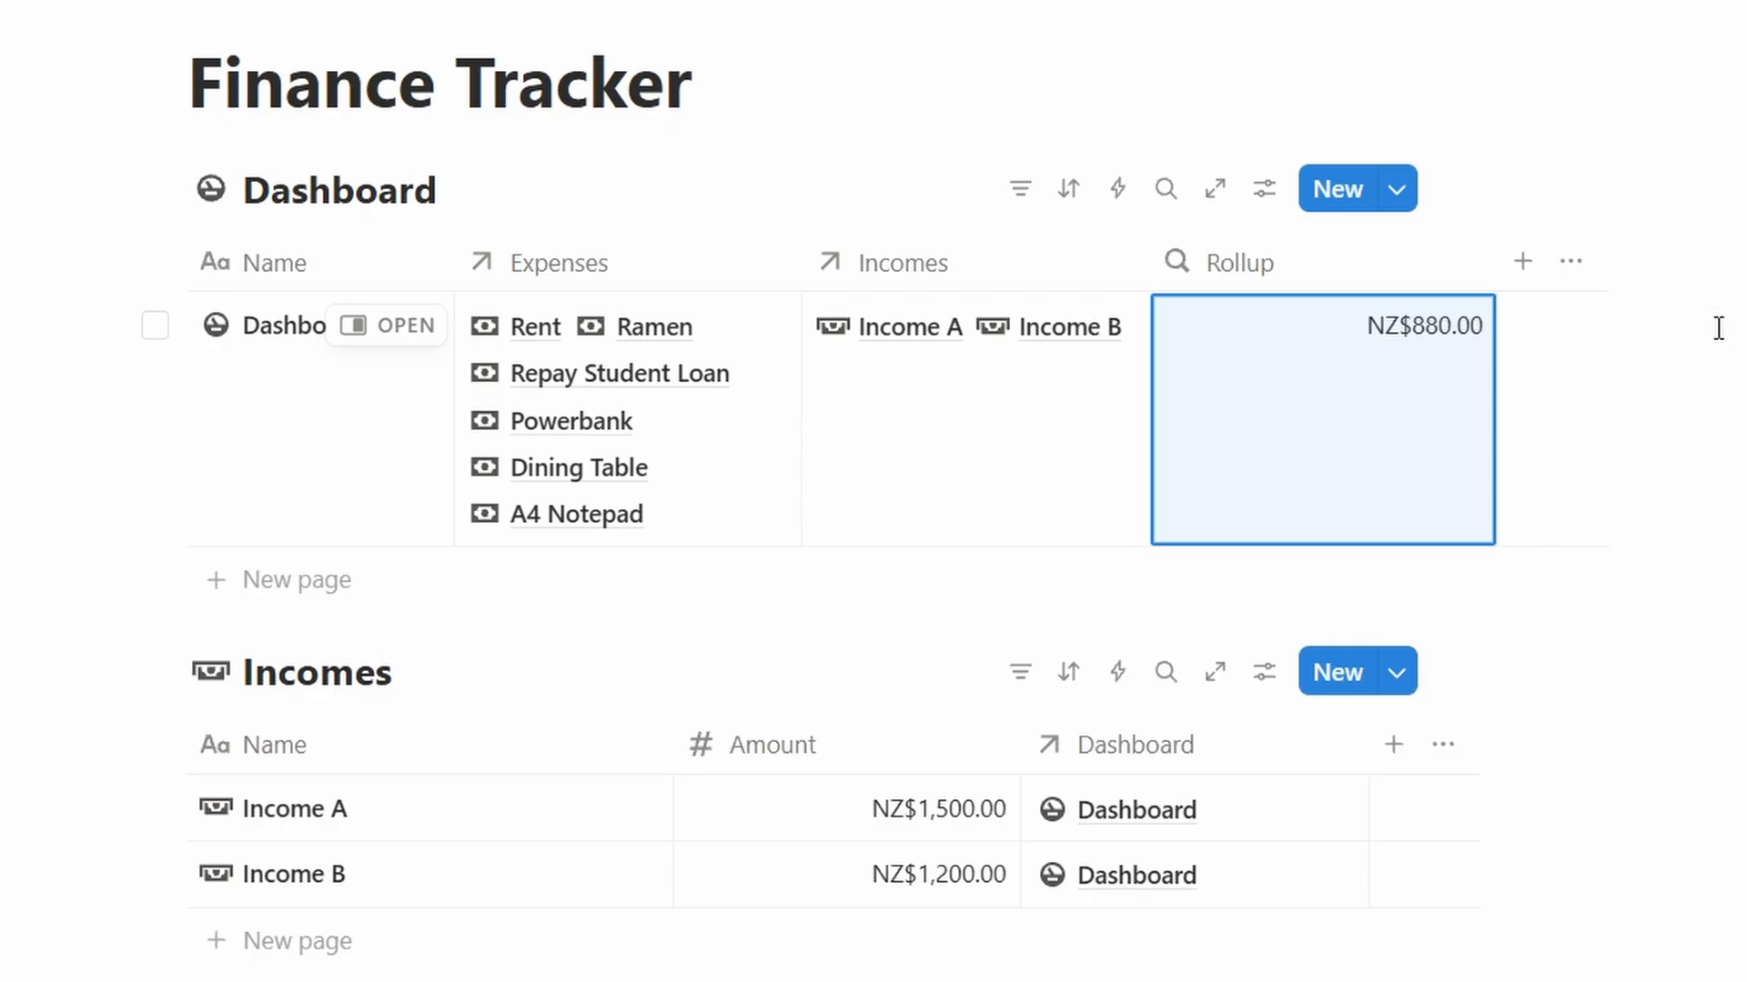
- Add a second Rollup property to the Dashboard table that sums the Amount of the Incomes relation
{"action": "scroll", "coordinate": [1718, 327], "scroll_direction": "down", "scroll_amount": 5}
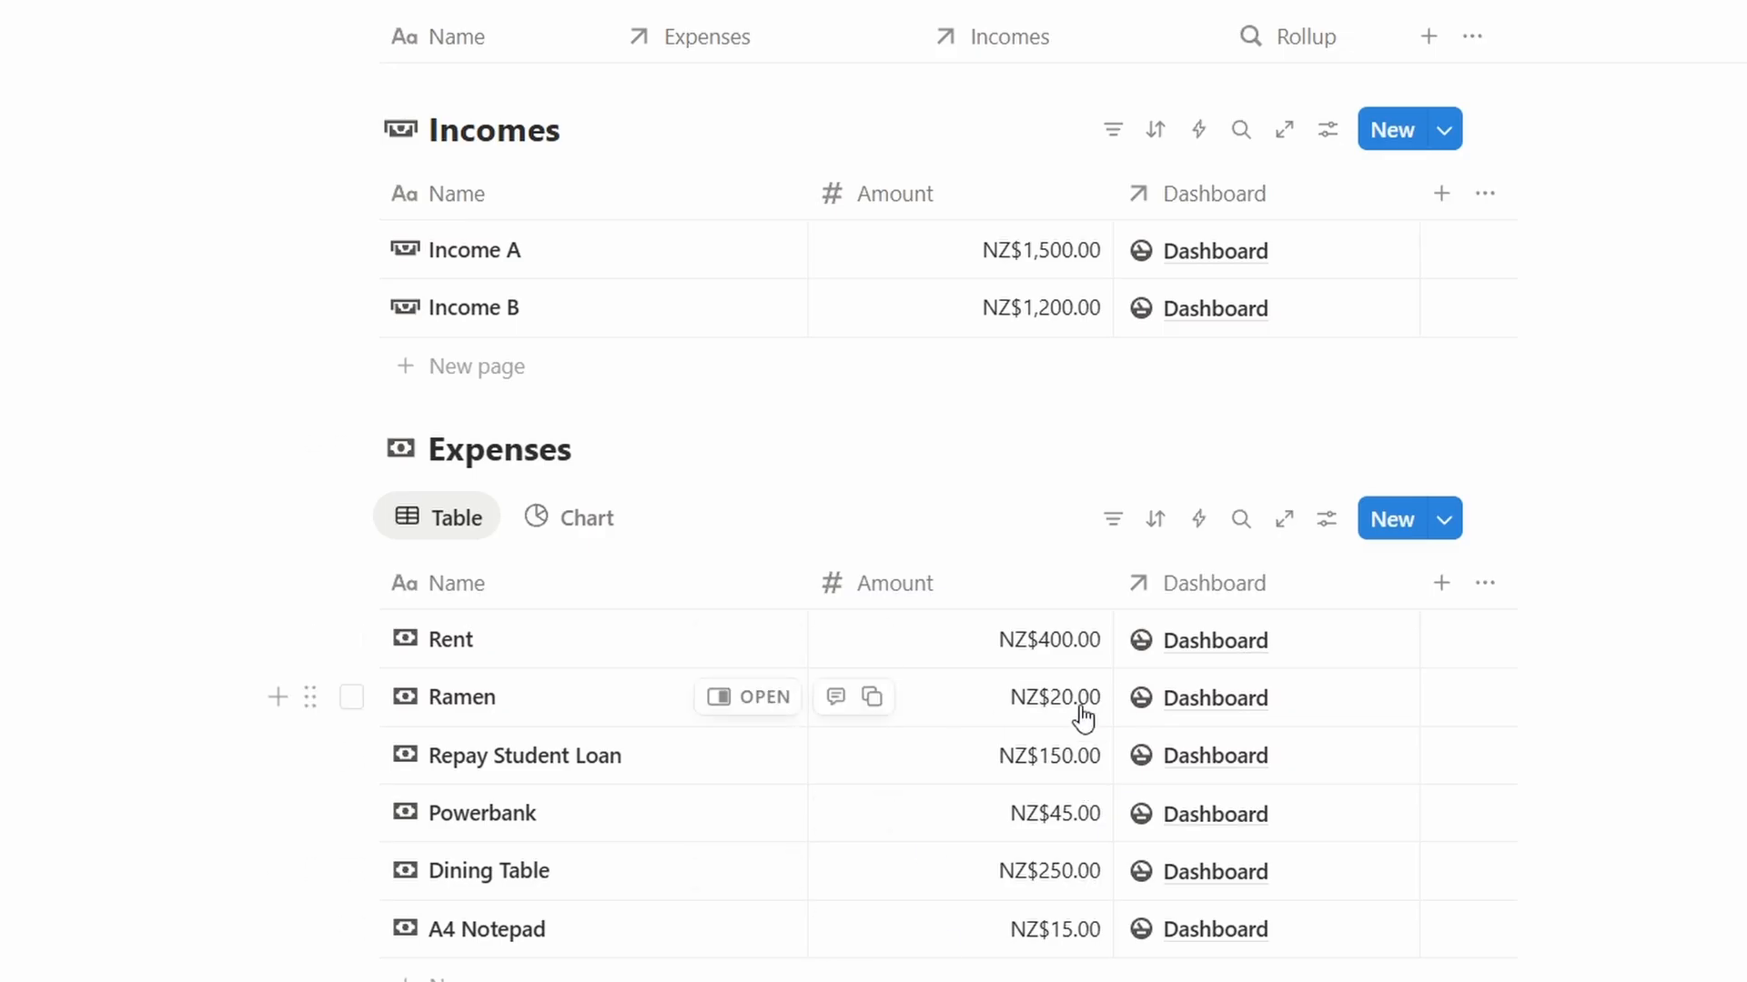
{"action": "scroll", "coordinate": [1083, 719], "scroll_direction": "up", "scroll_amount": 3}
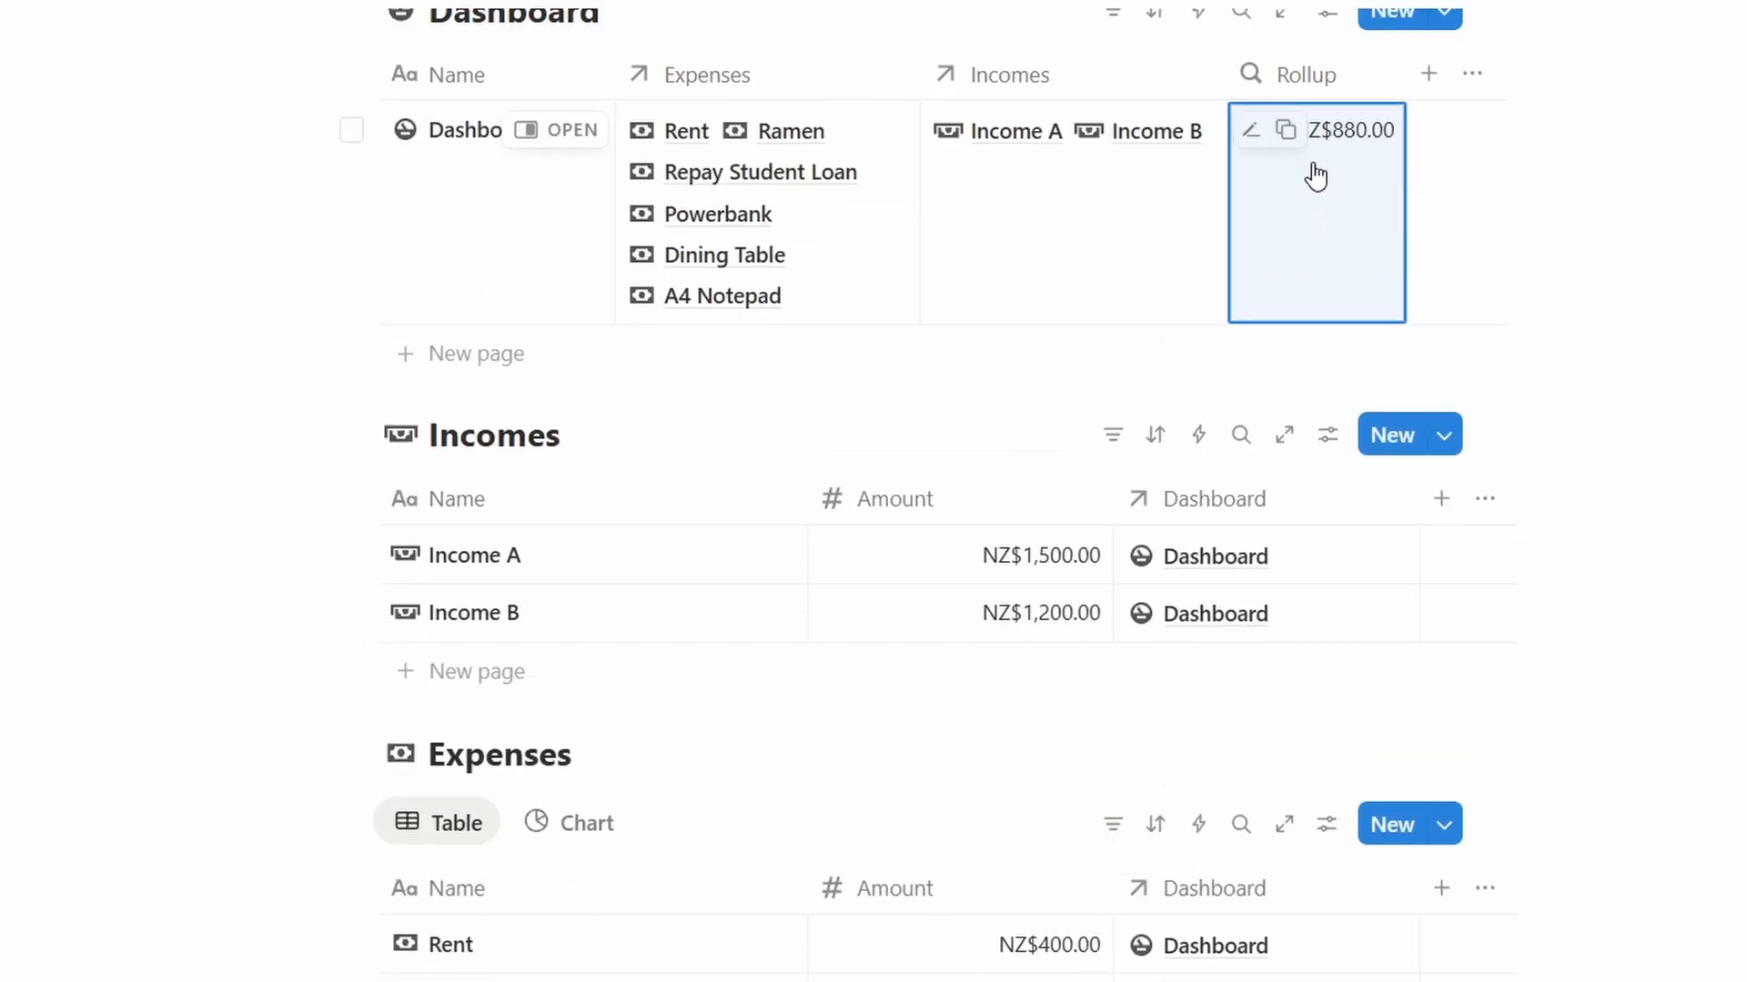
{"action": "scroll", "coordinate": [1407, 148], "scroll_direction": "up", "scroll_amount": 2}
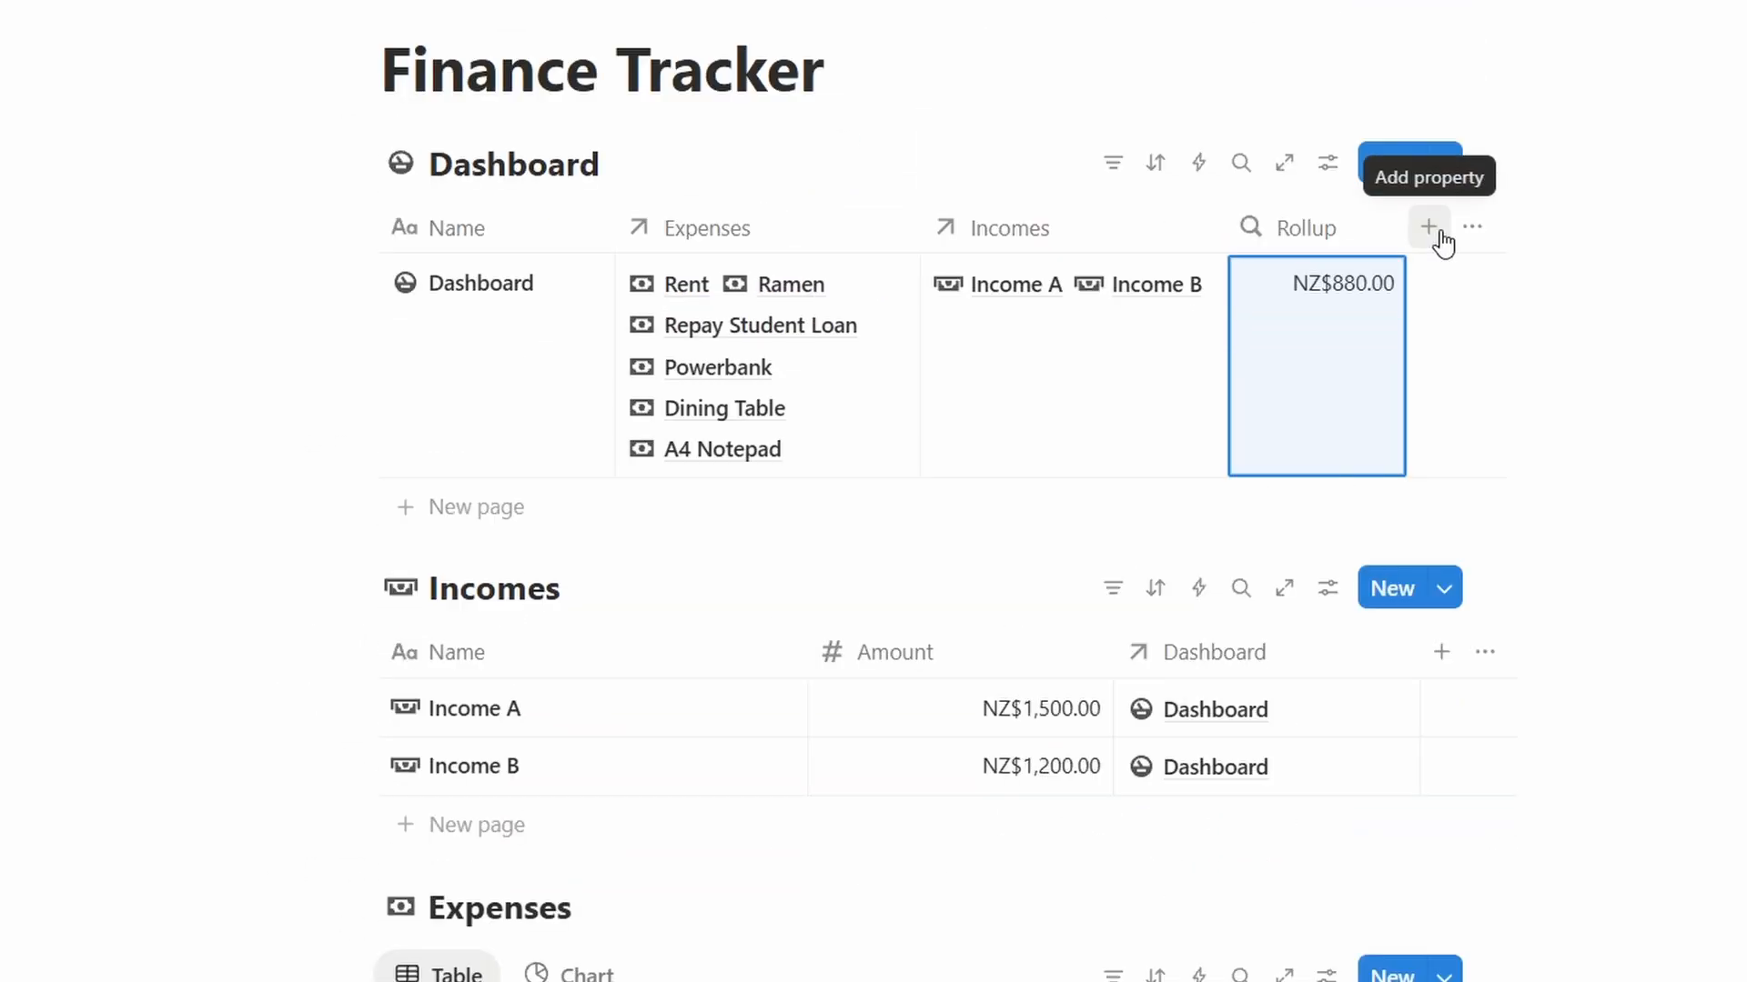
{"action": "left_click", "coordinate": [1441, 240]}
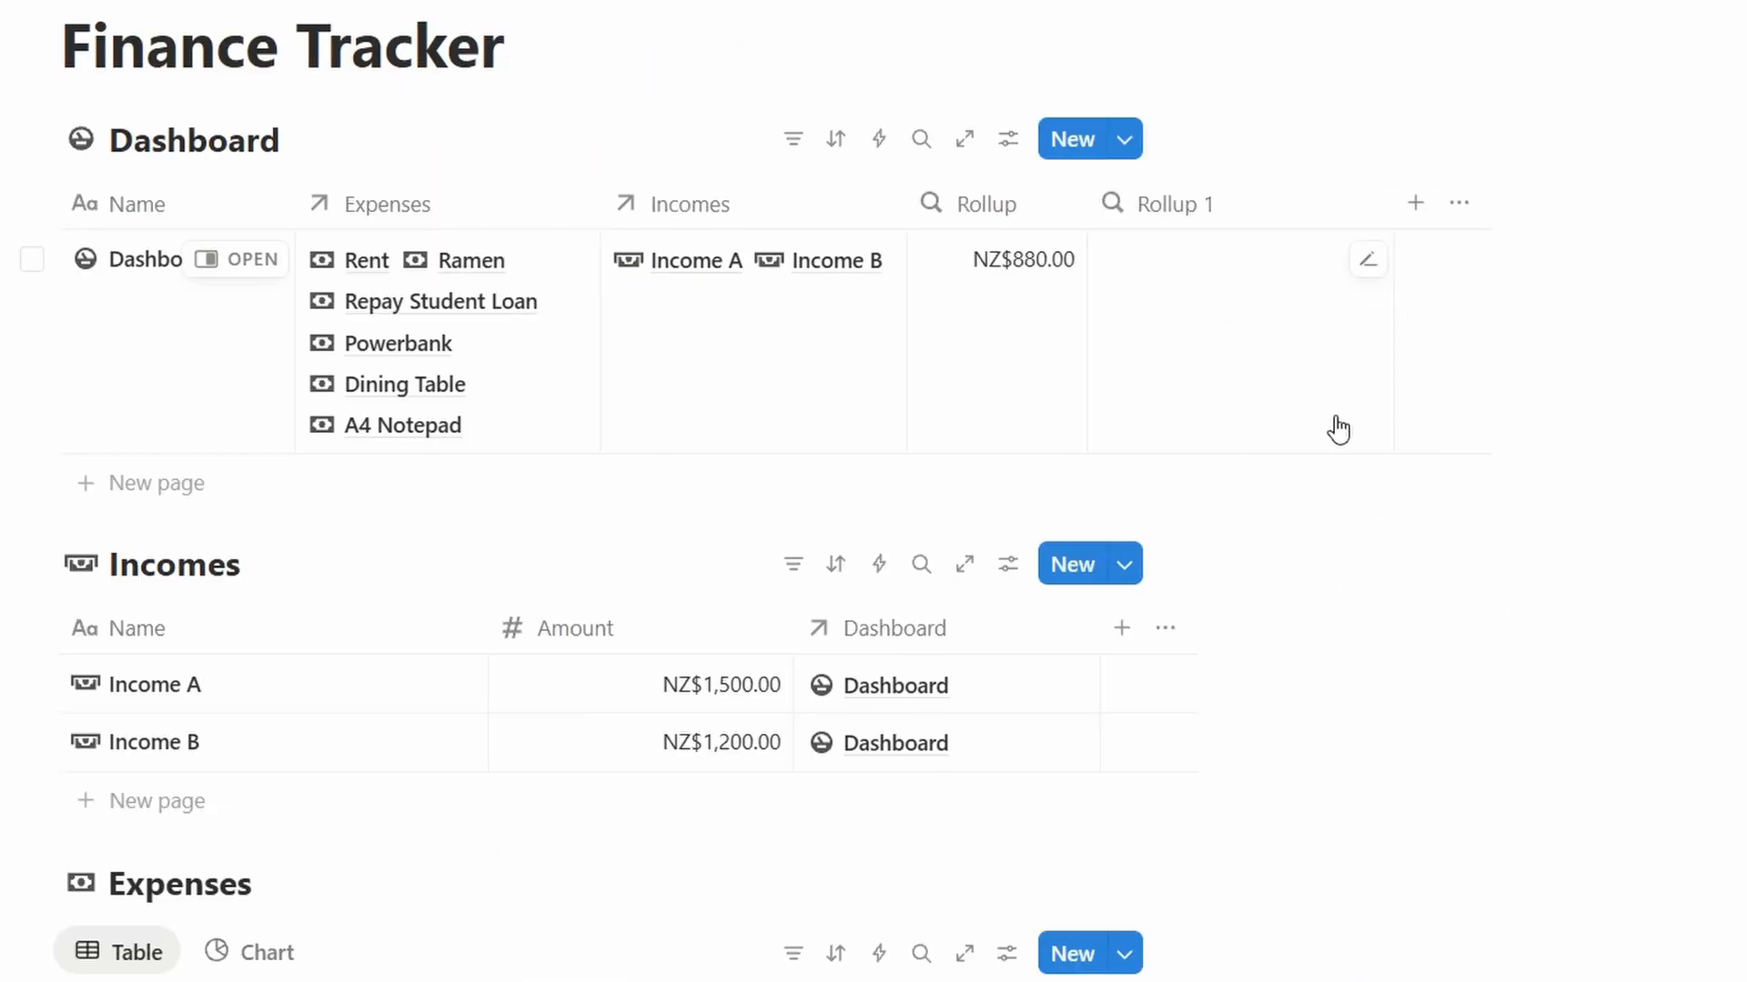
{"action": "left_click", "coordinate": [1337, 429]}
{"action": "left_click", "coordinate": [1246, 304]}
{"action": "left_click", "coordinate": [1243, 396]}
{"action": "left_click", "coordinate": [1245, 415]}
{"action": "left_click", "coordinate": [1248, 508]}
{"action": "left_click", "coordinate": [1259, 537]}
{"action": "mouse_move", "coordinate": [1273, 755]}
{"action": "left_click", "coordinate": [1458, 649]}
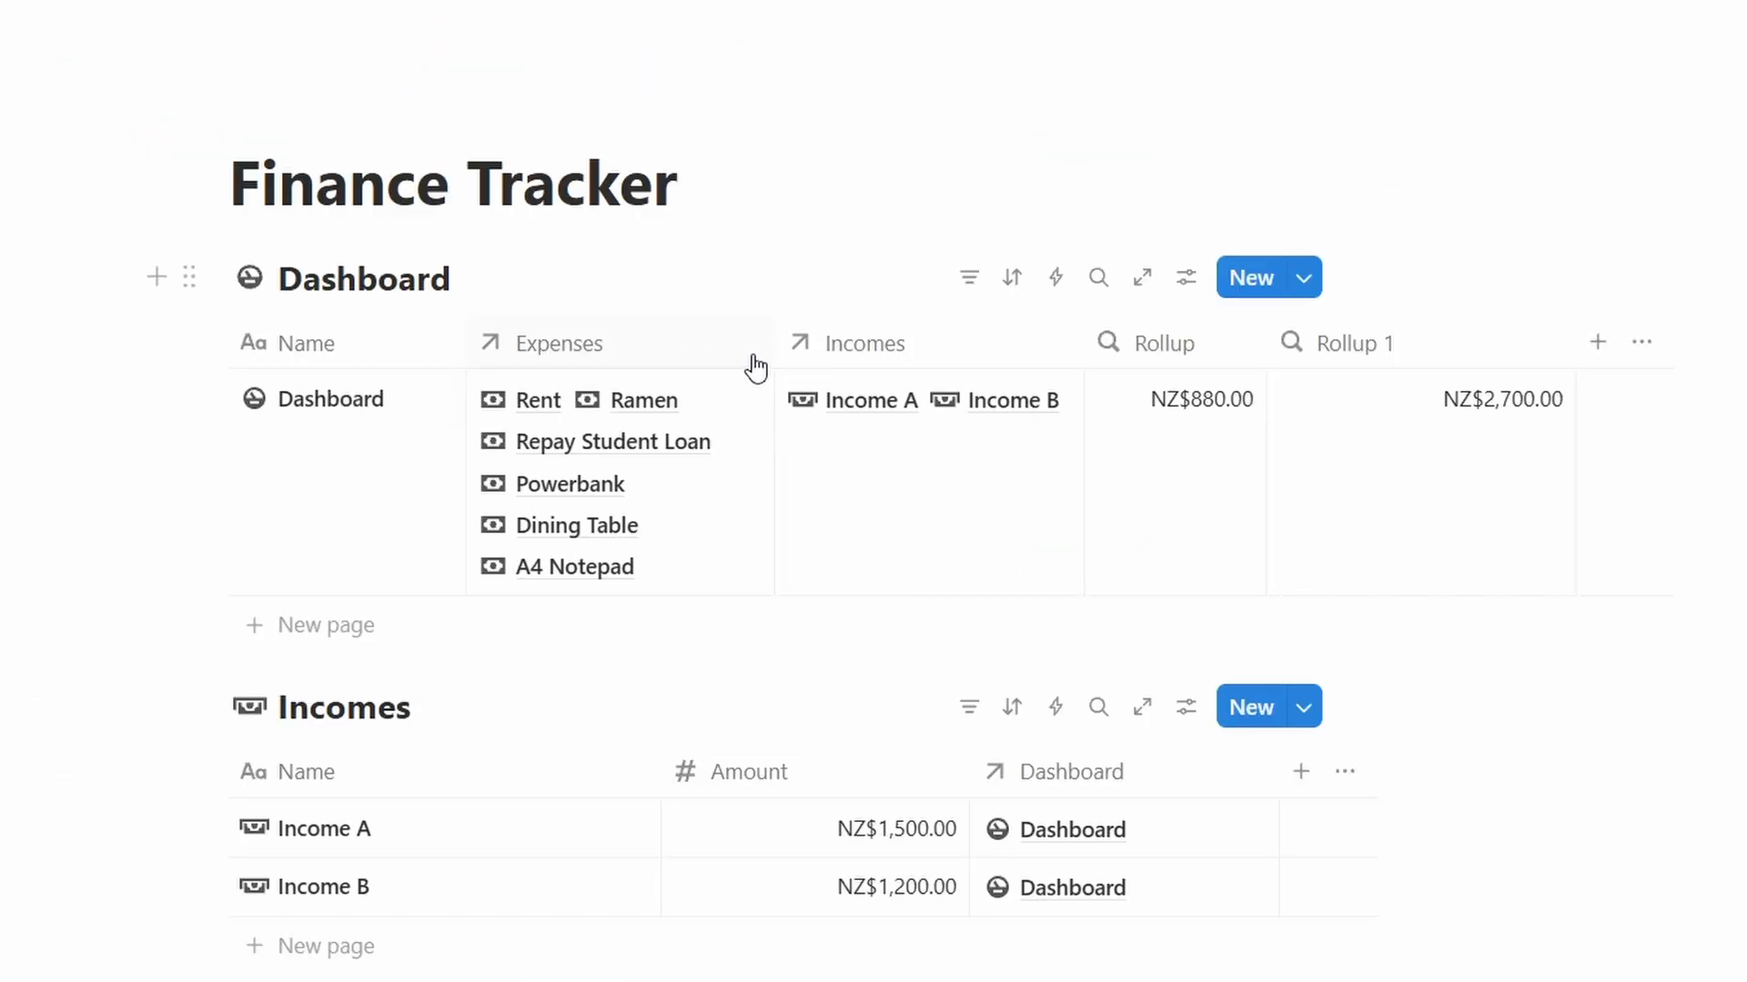
- Hide the Expenses and Incomes relation properties in the Dashboard table
{"action": "left_click", "coordinate": [680, 358]}
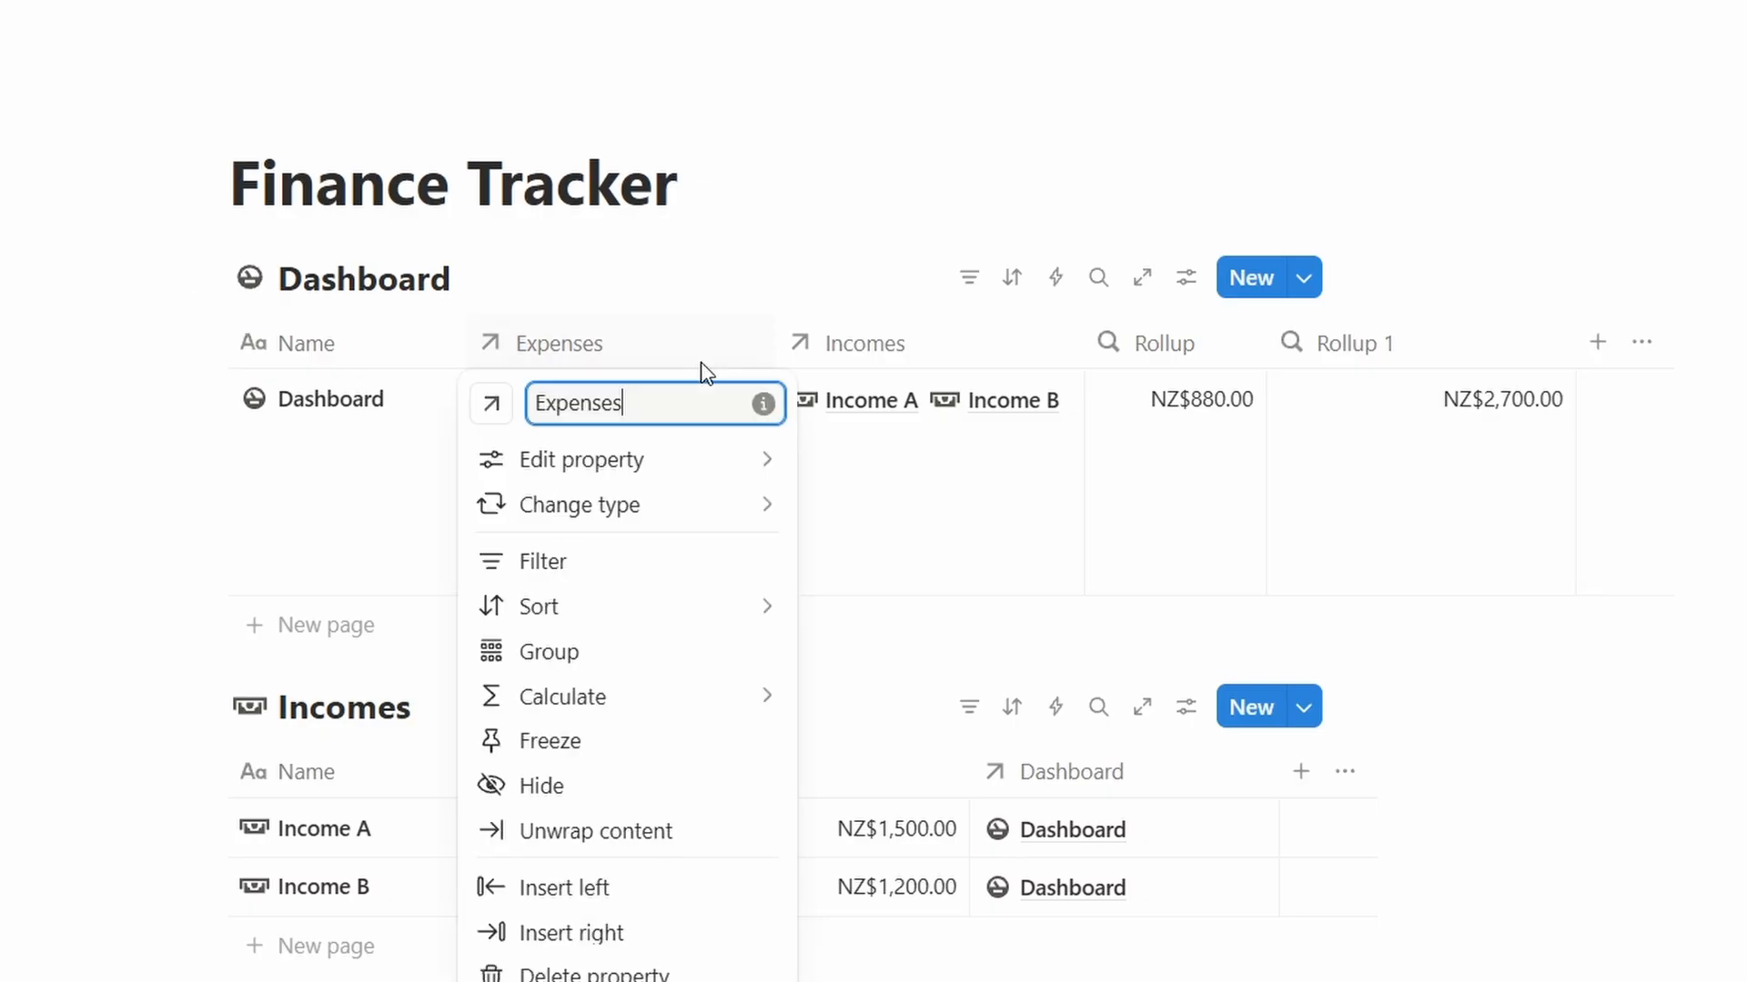
{"action": "left_click", "coordinate": [664, 790]}
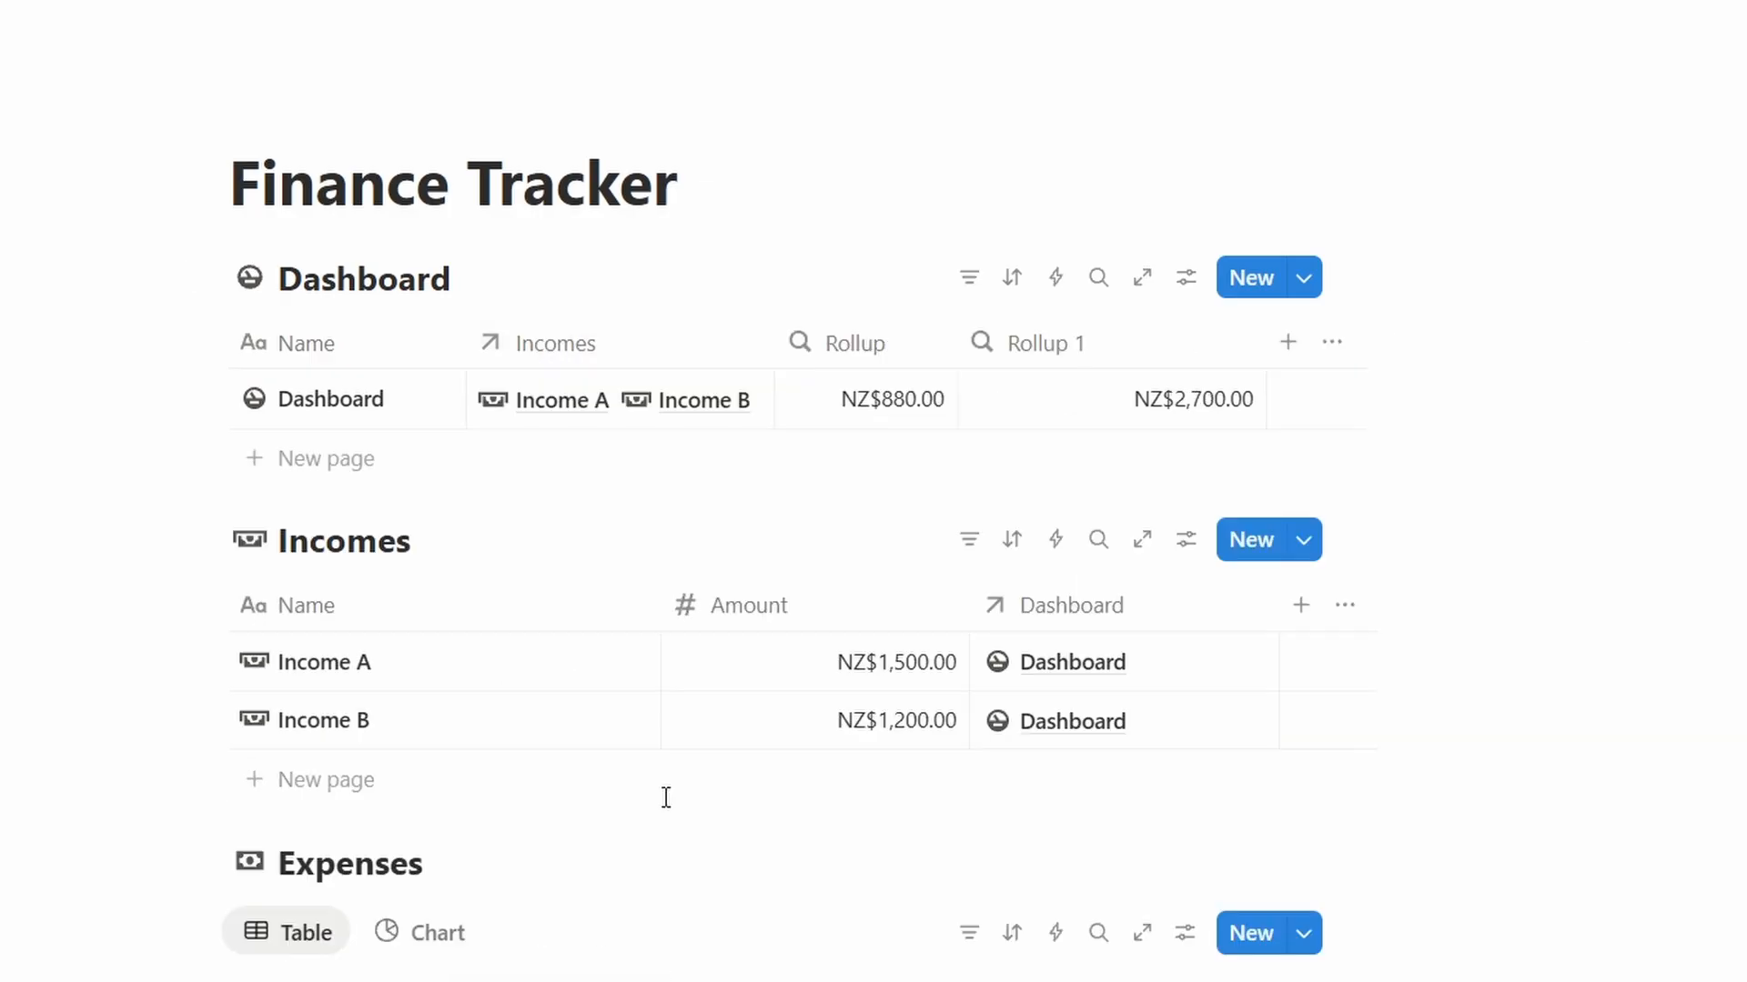
{"action": "left_click", "coordinate": [670, 346]}
{"action": "left_click", "coordinate": [647, 674]}
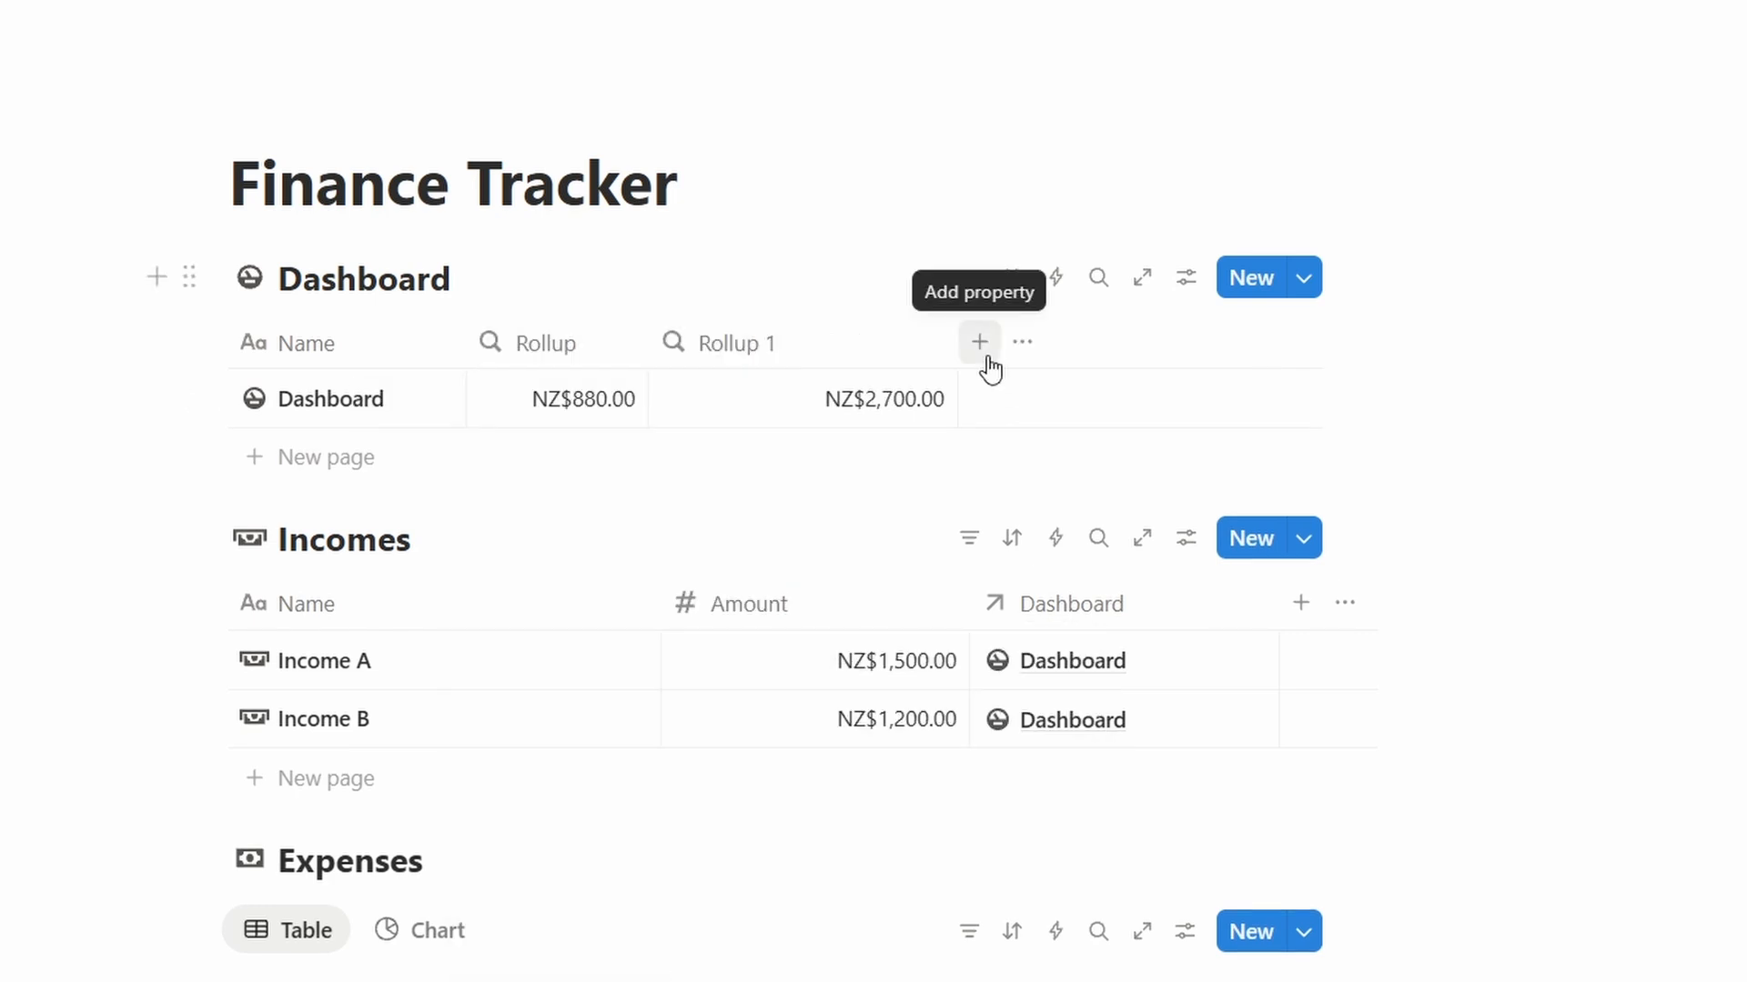
- Add a Formula property to the Dashboard table after the two rollups
{"action": "left_click", "coordinate": [987, 358]}
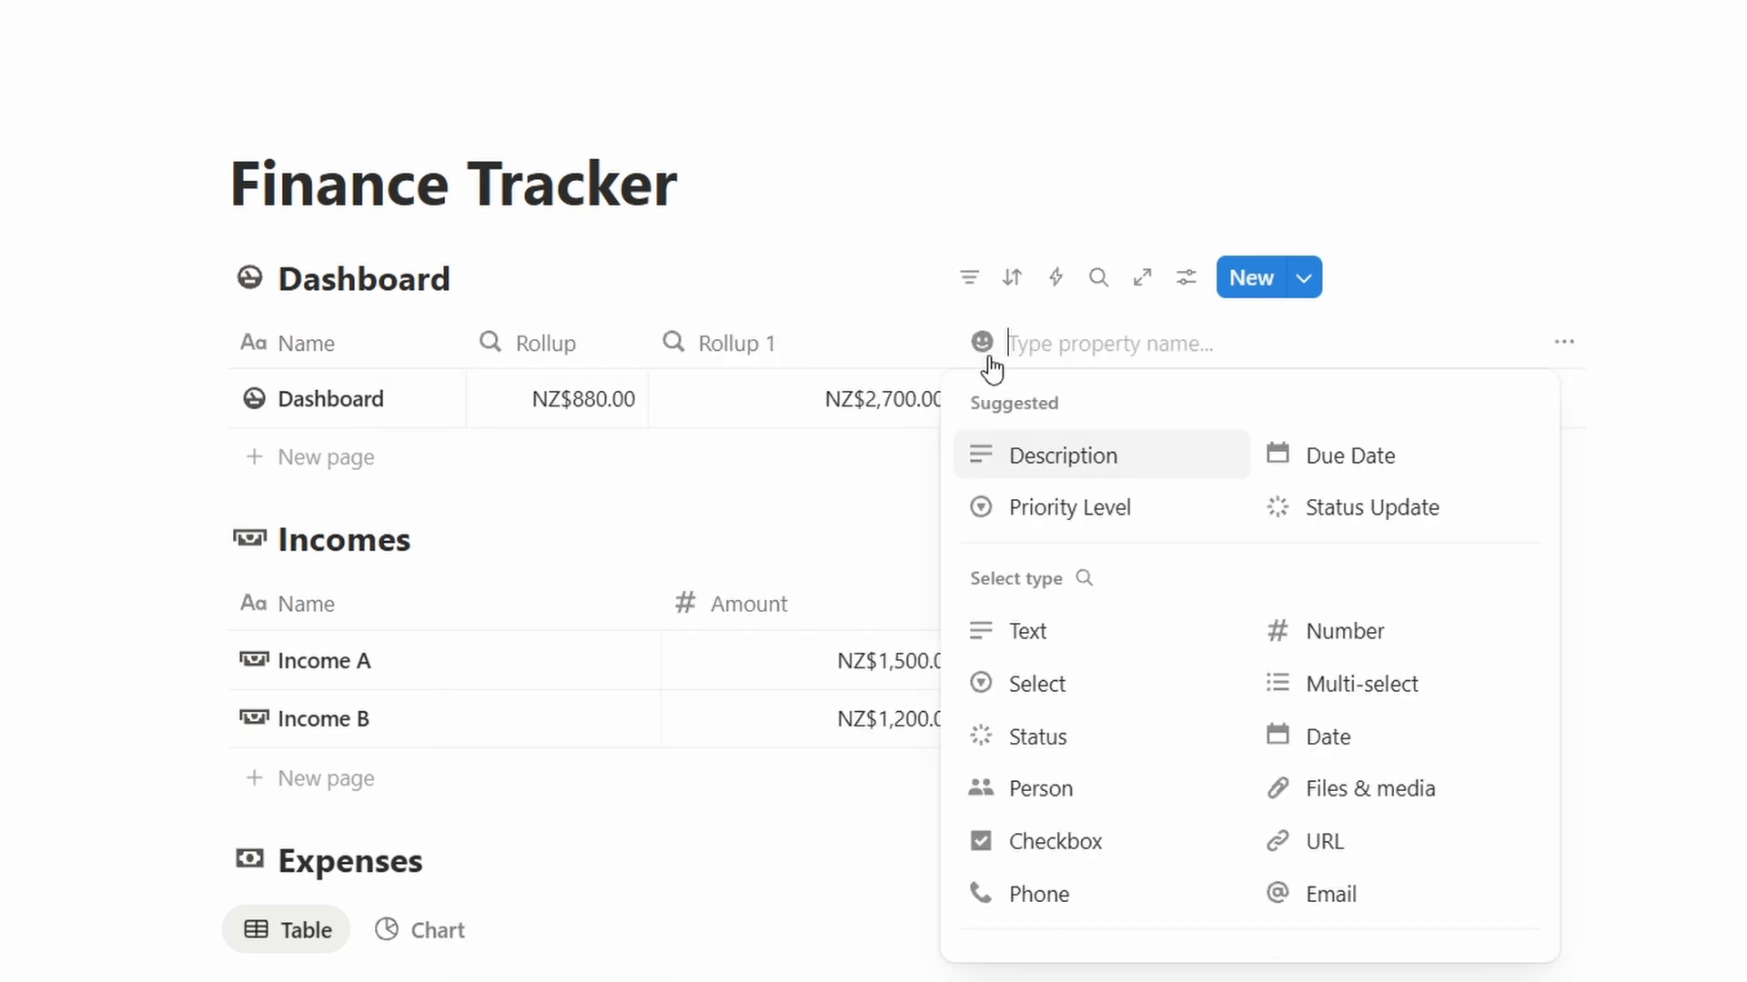
{"action": "scroll", "coordinate": [1283, 701], "scroll_direction": "down", "scroll_amount": 5}
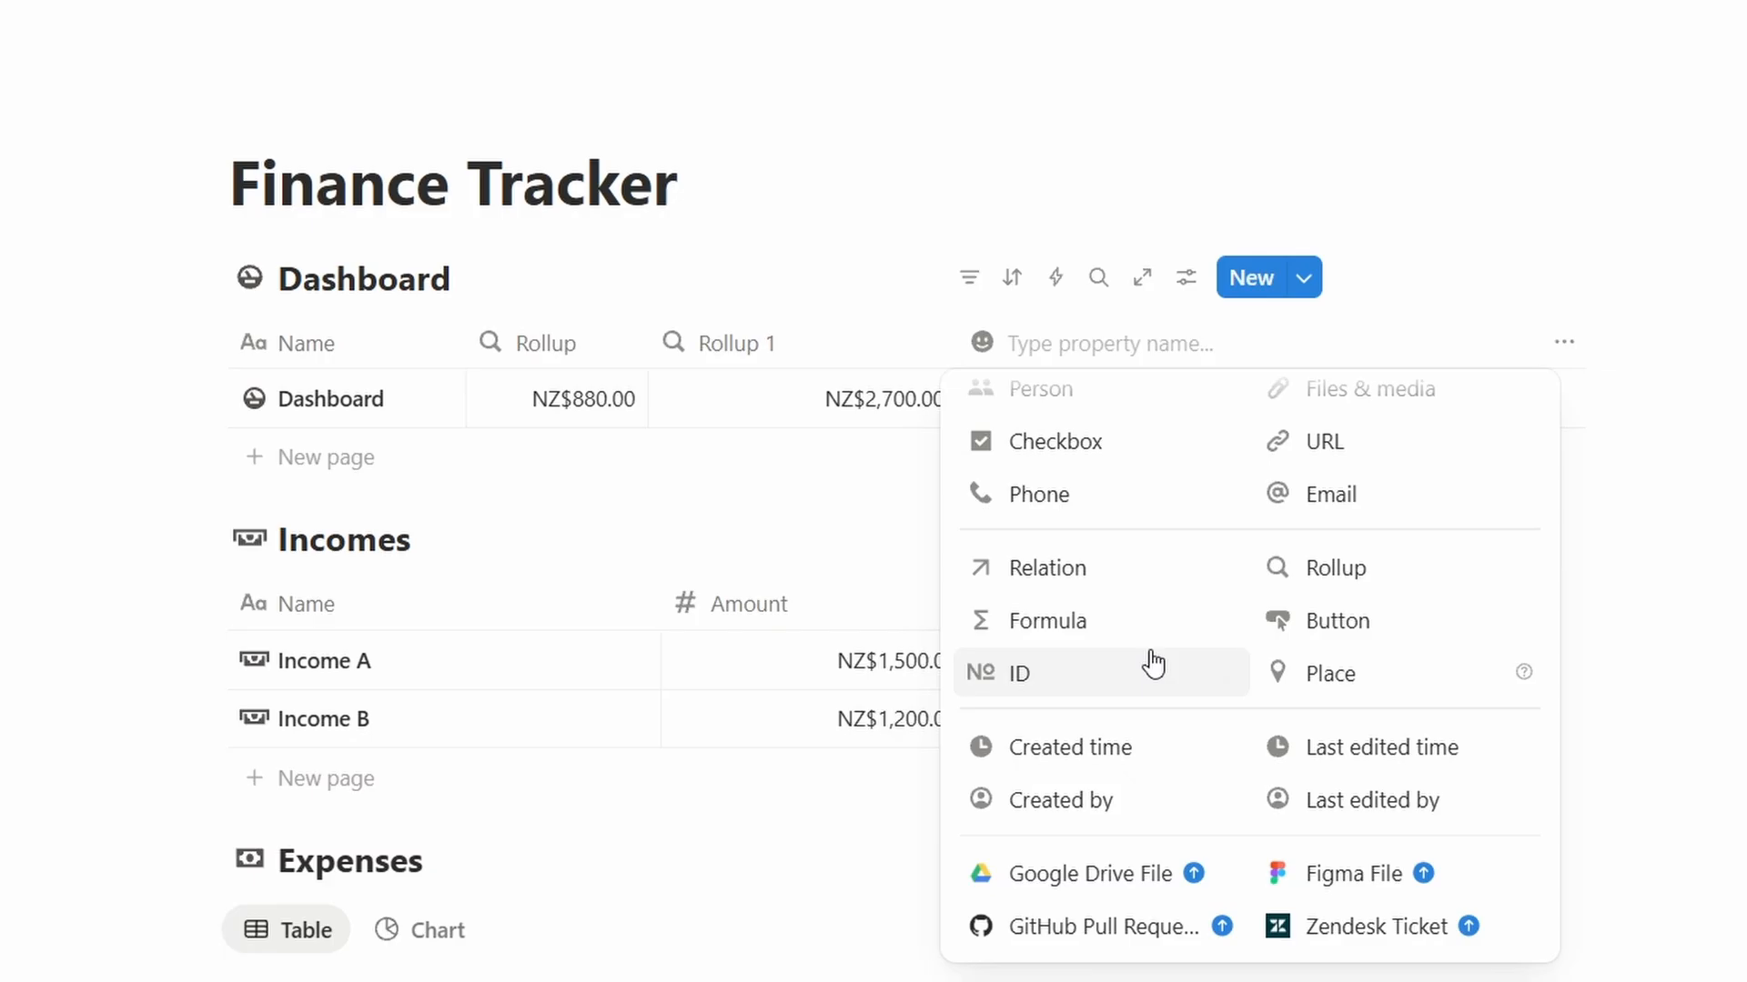
{"action": "left_click", "coordinate": [1101, 624]}
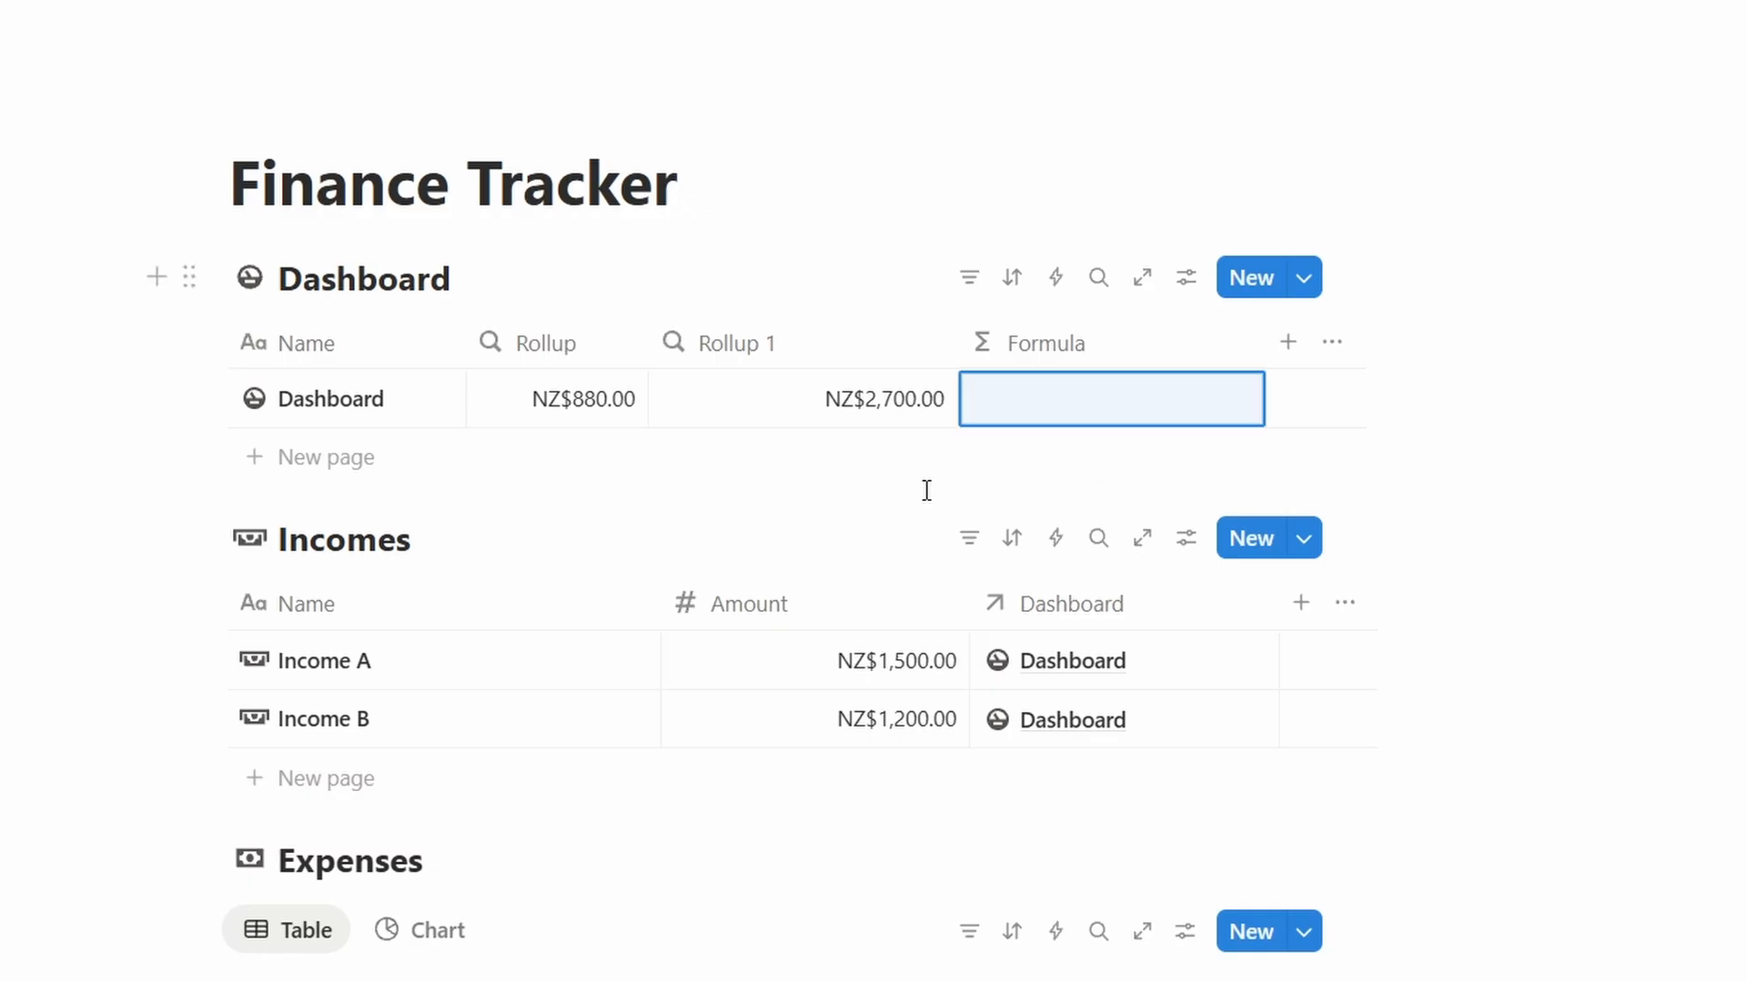
- Rename the Dashboard table's expenses rollup as "Total Expenses"
{"action": "left_click", "coordinate": [596, 358]}
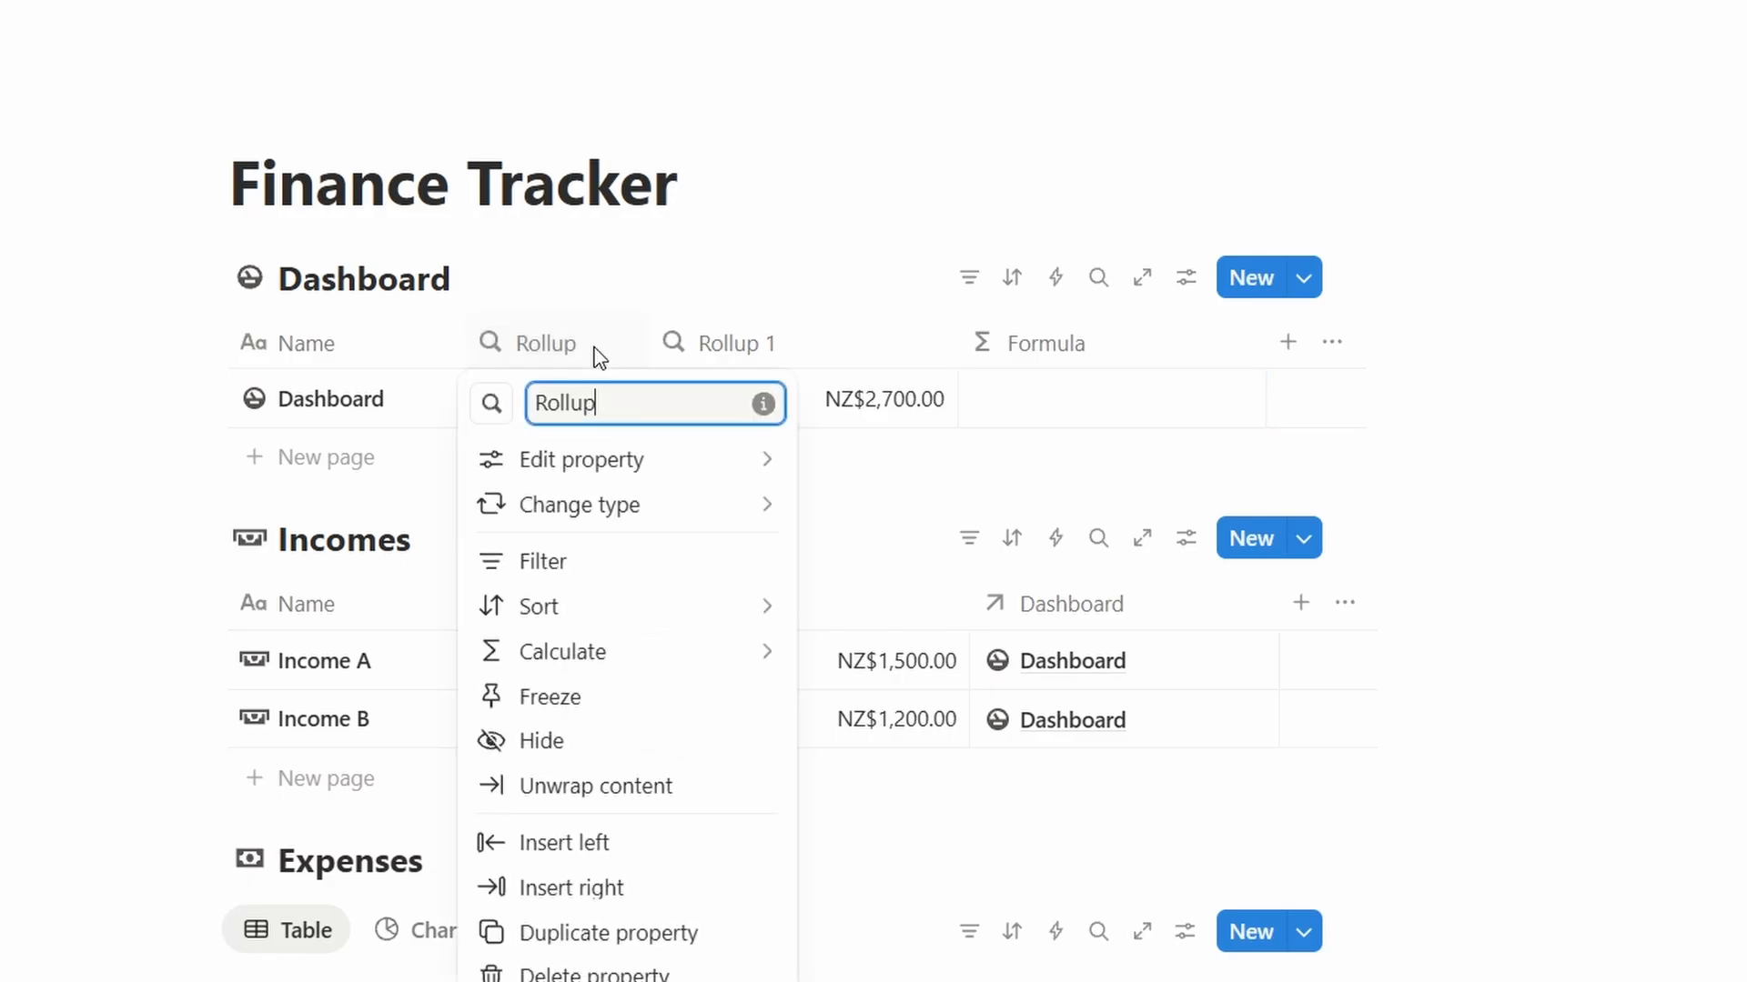
{"action": "left_click_drag", "start_coordinate": [593, 401], "coordinate": [536, 403]}
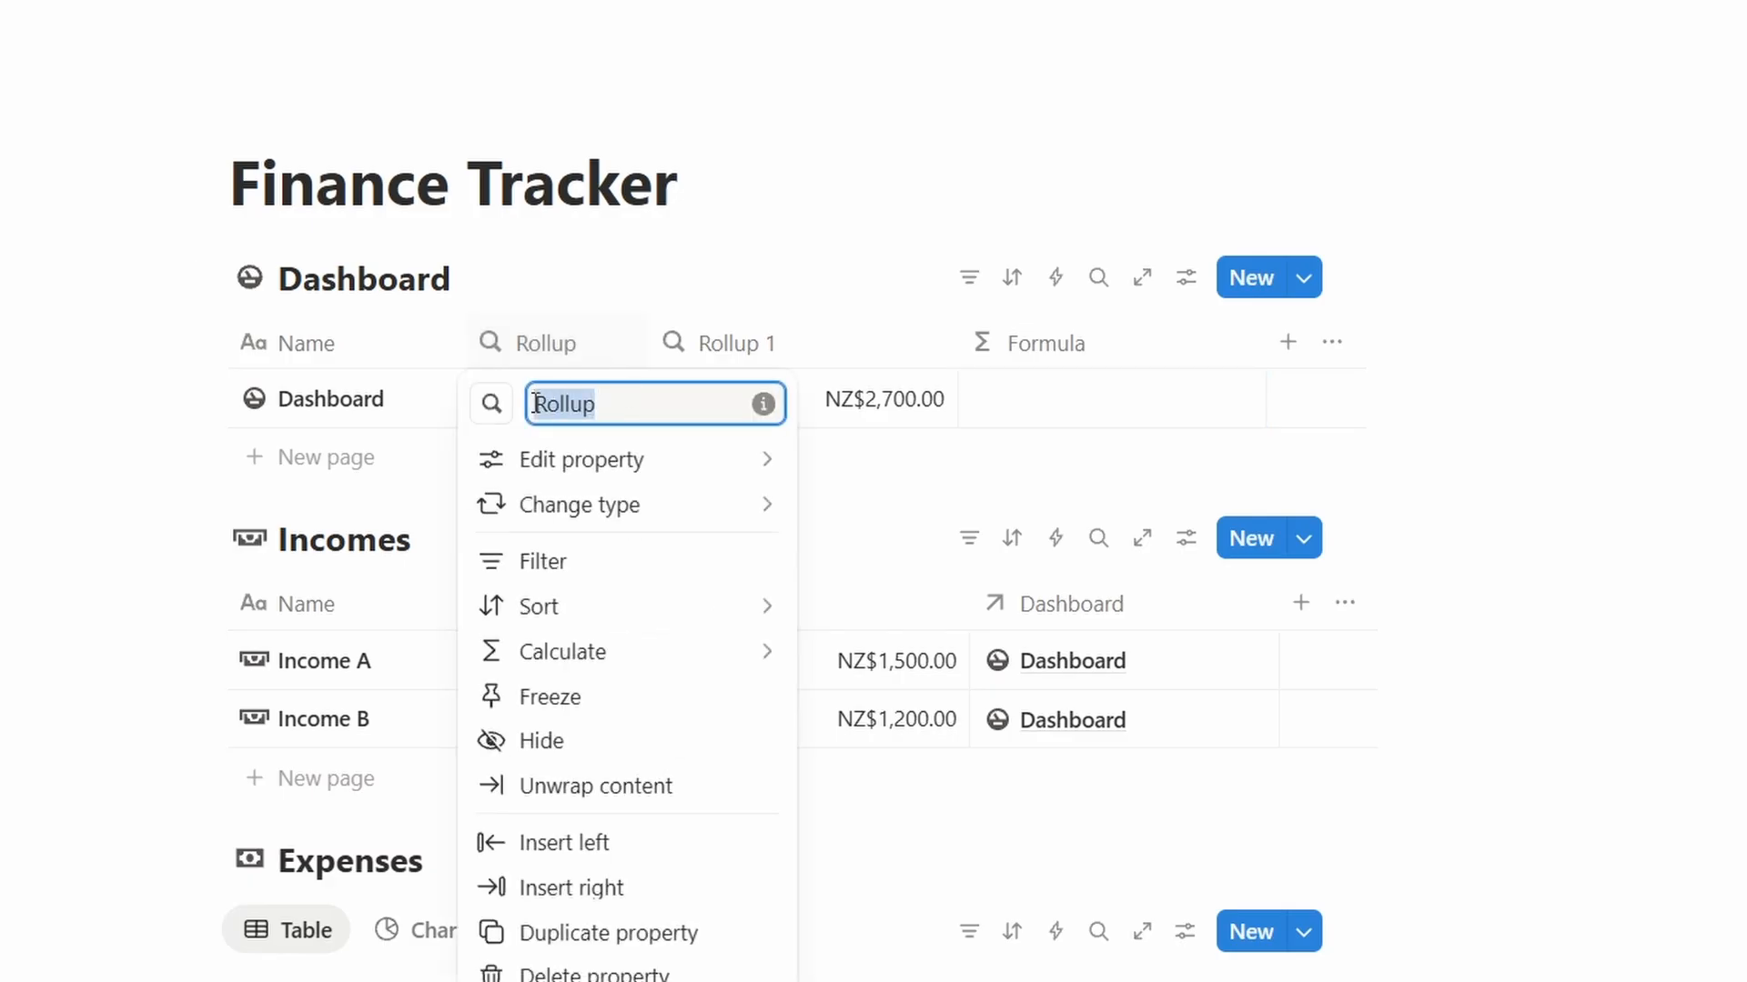
{"action": "type", "text": "Total Expenses"}
{"action": "key", "text": "Return"}
- Rename the Dashboard table's incomes rollup as "Total Income" and move it before Total Expenses
{"action": "left_click", "coordinate": [696, 346]}
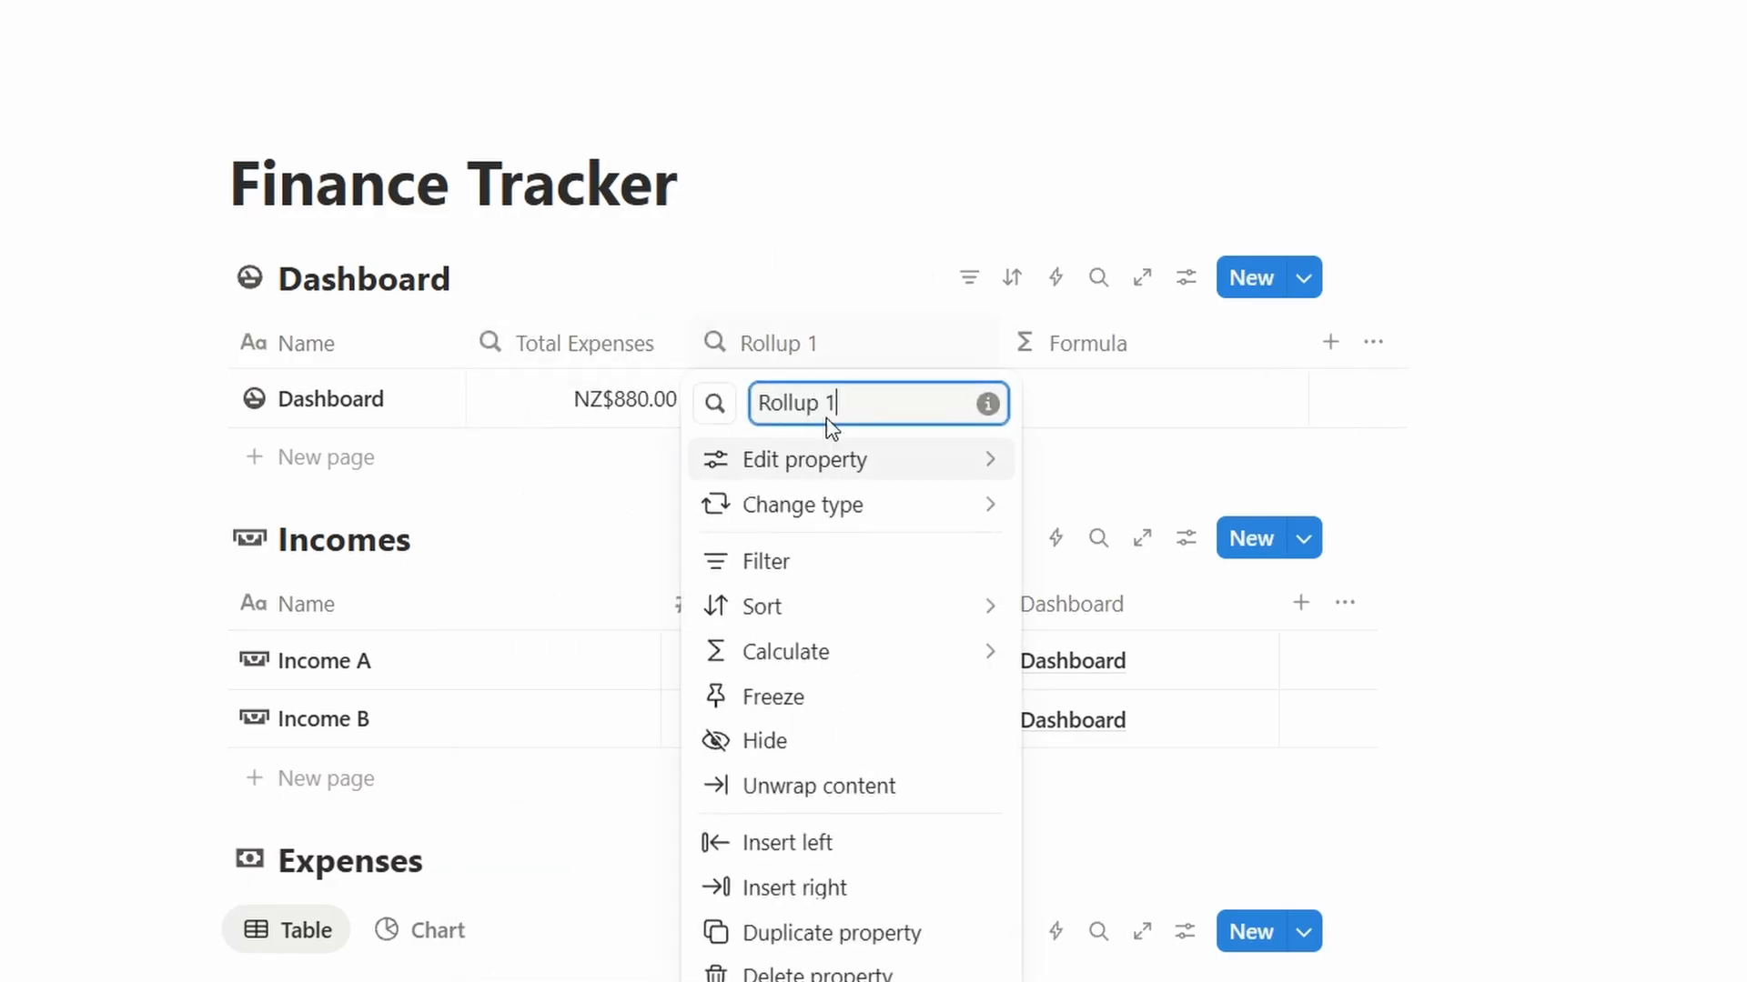
{"action": "type", "text": "Total Income"}
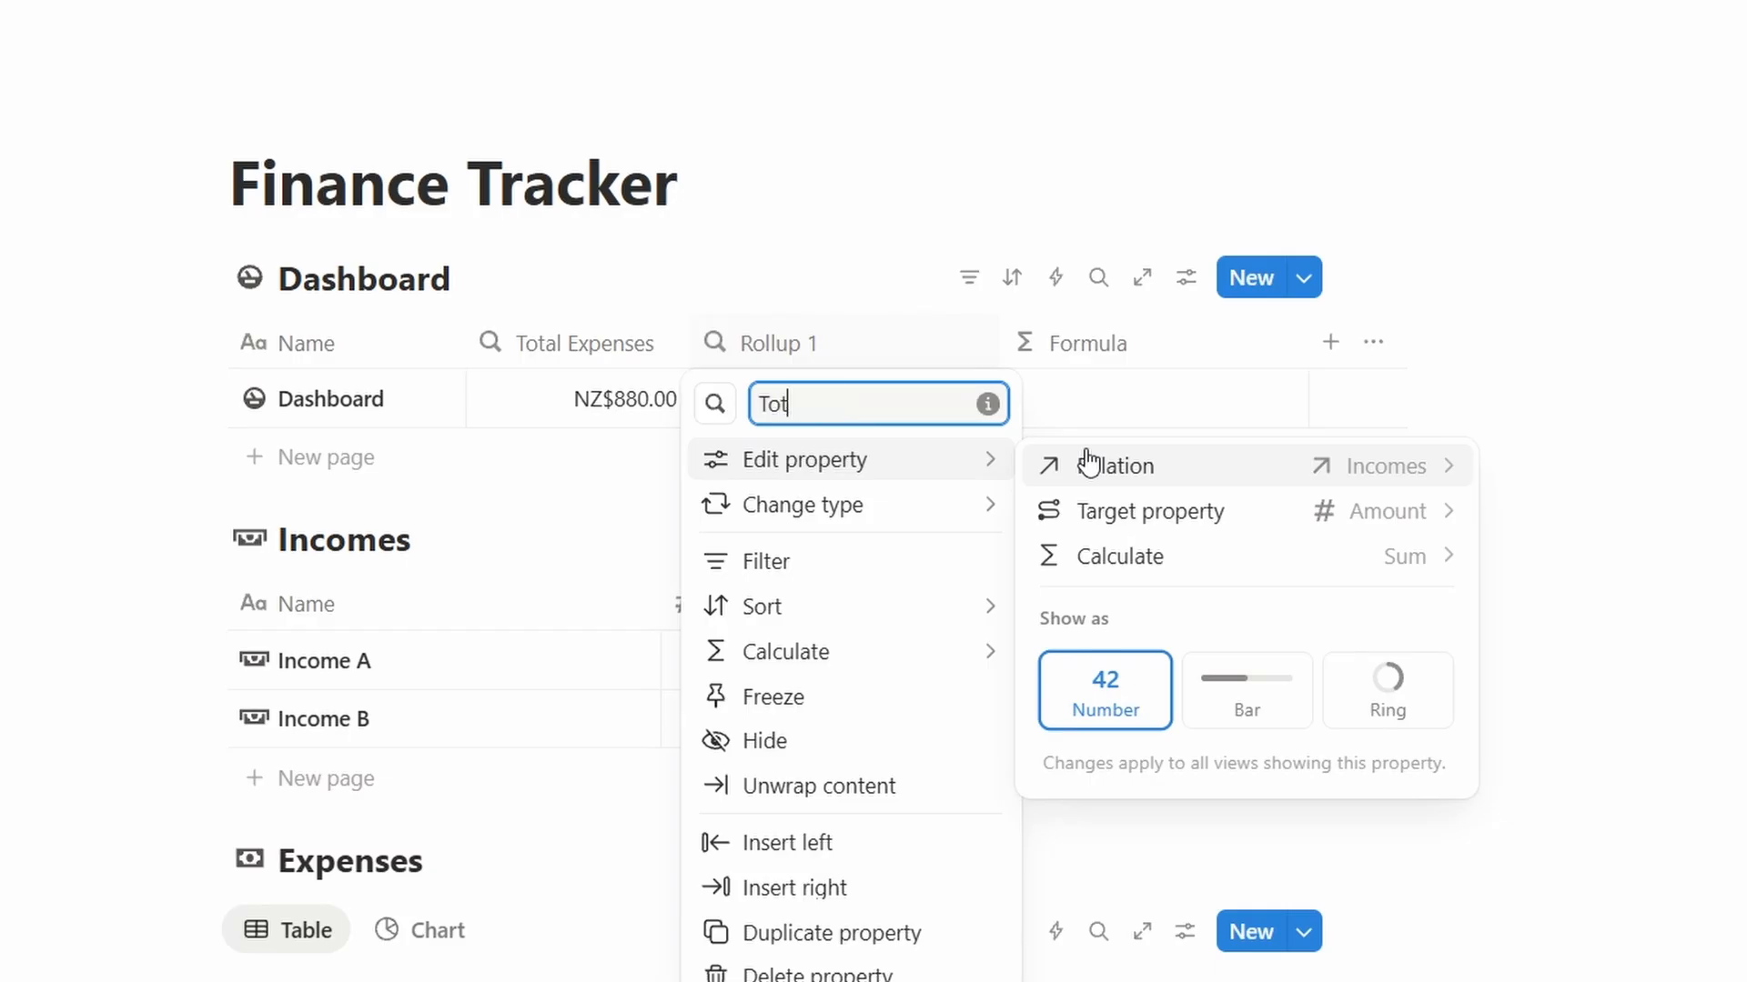
{"action": "key", "text": "Return"}
{"action": "left_click_drag", "start_coordinate": [889, 358], "coordinate": [662, 358]}
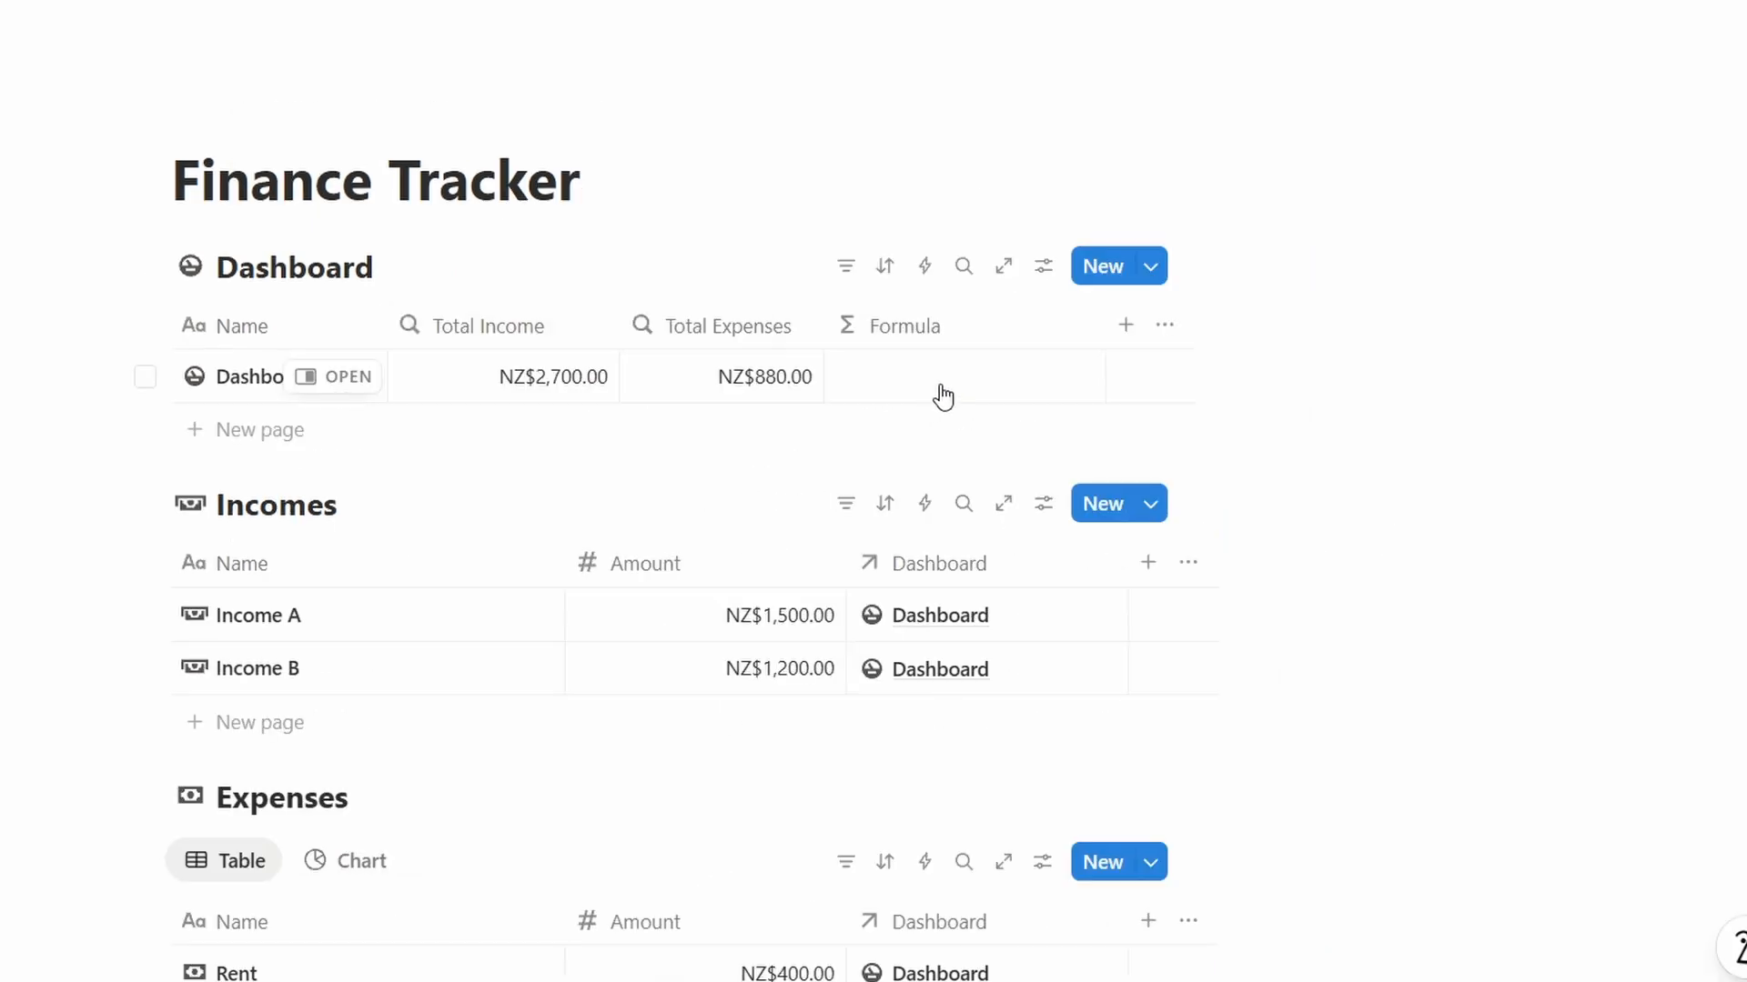
- Write the Dashboard formula as the Total Income property minus the Total Expenses property
{"action": "left_click", "coordinate": [944, 397]}
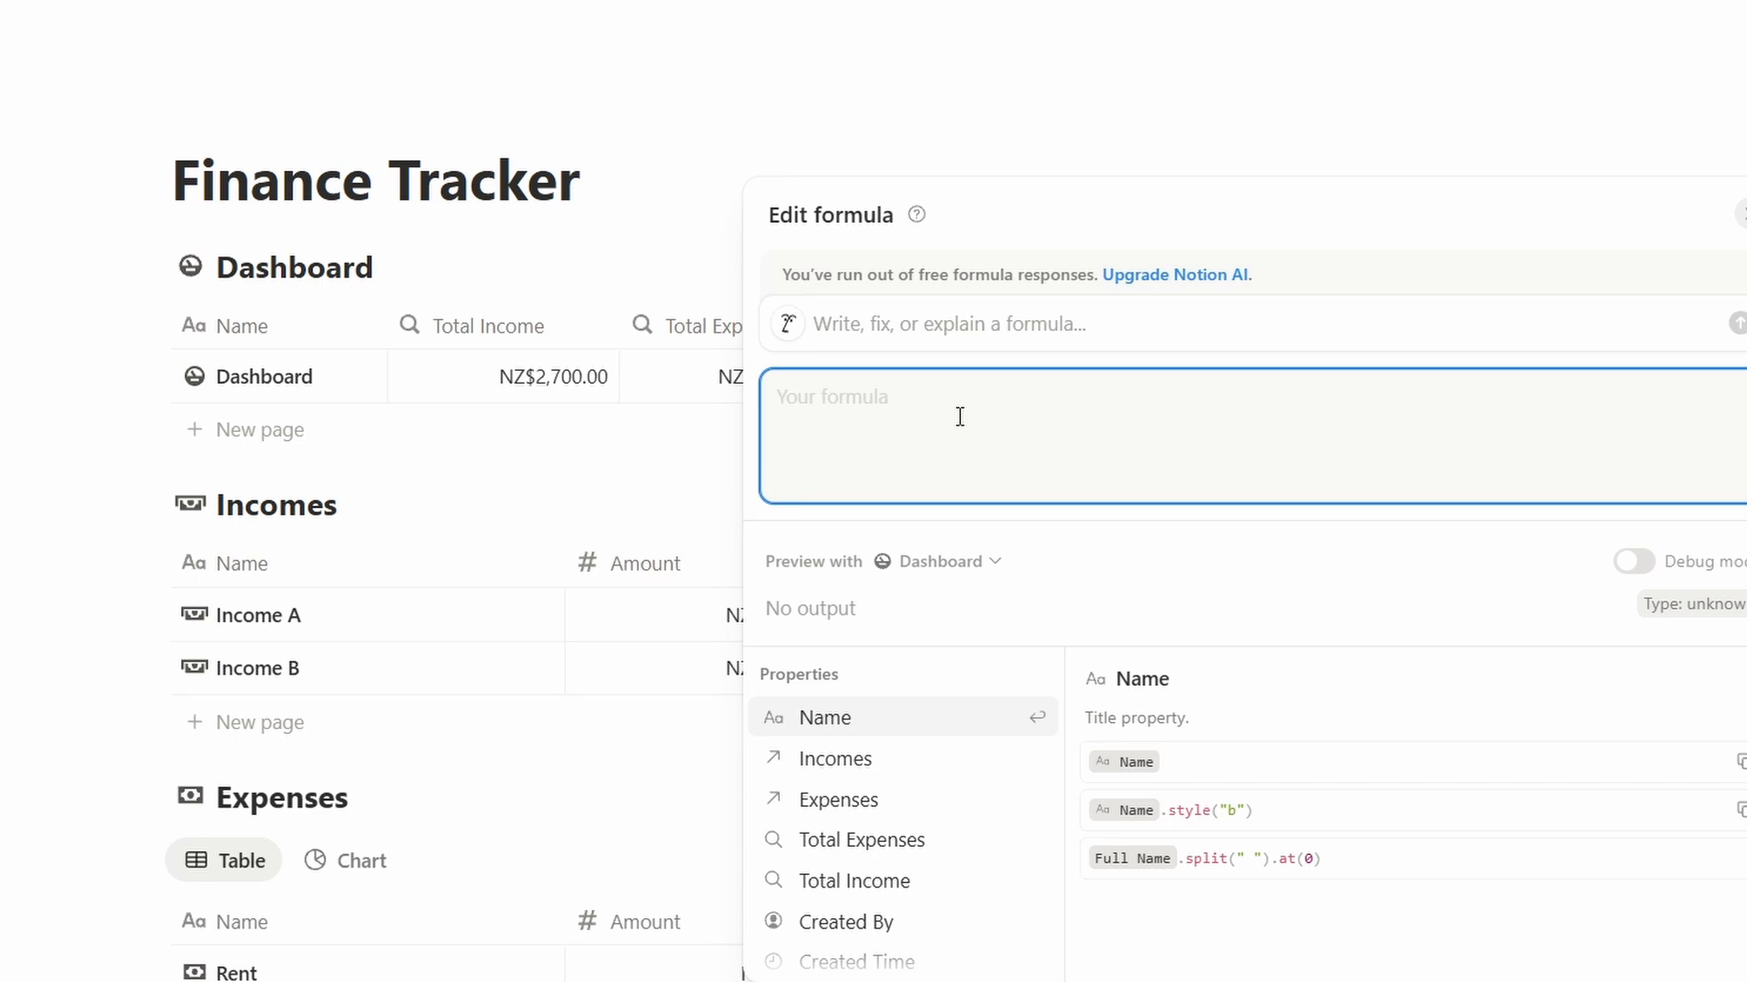
{"action": "type", "text": "Total"}
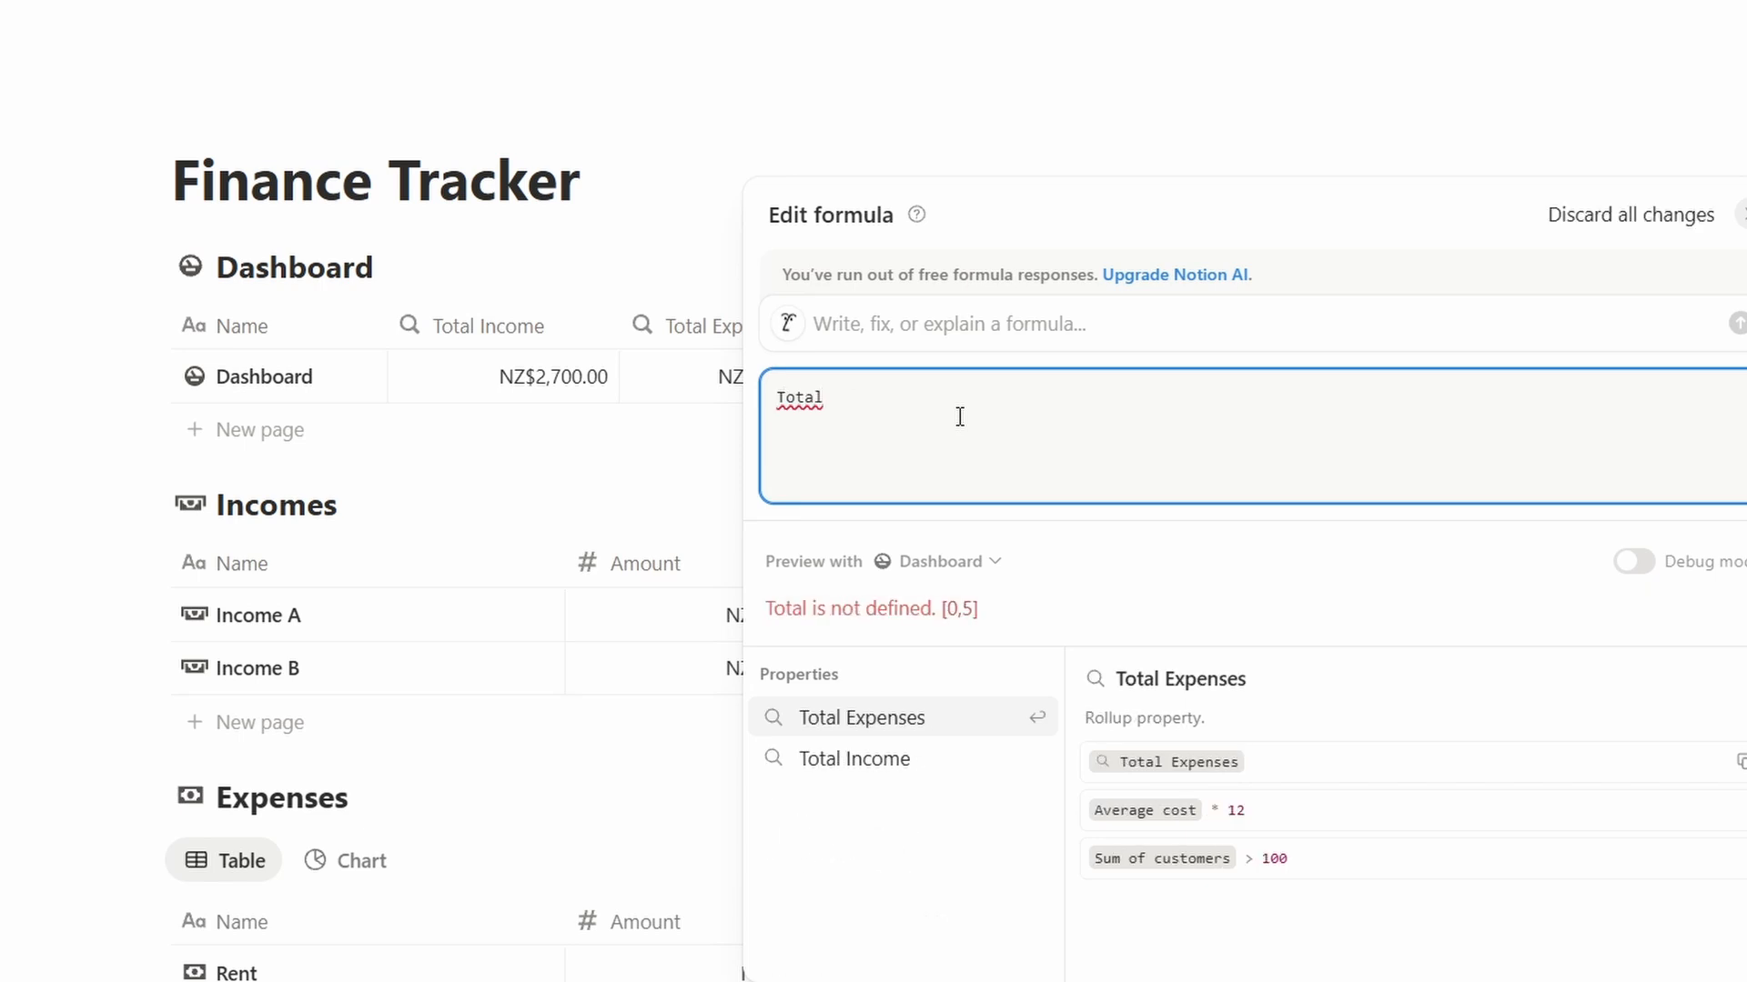
{"action": "left_click", "coordinate": [928, 780]}
{"action": "type", "text": "- Total"}
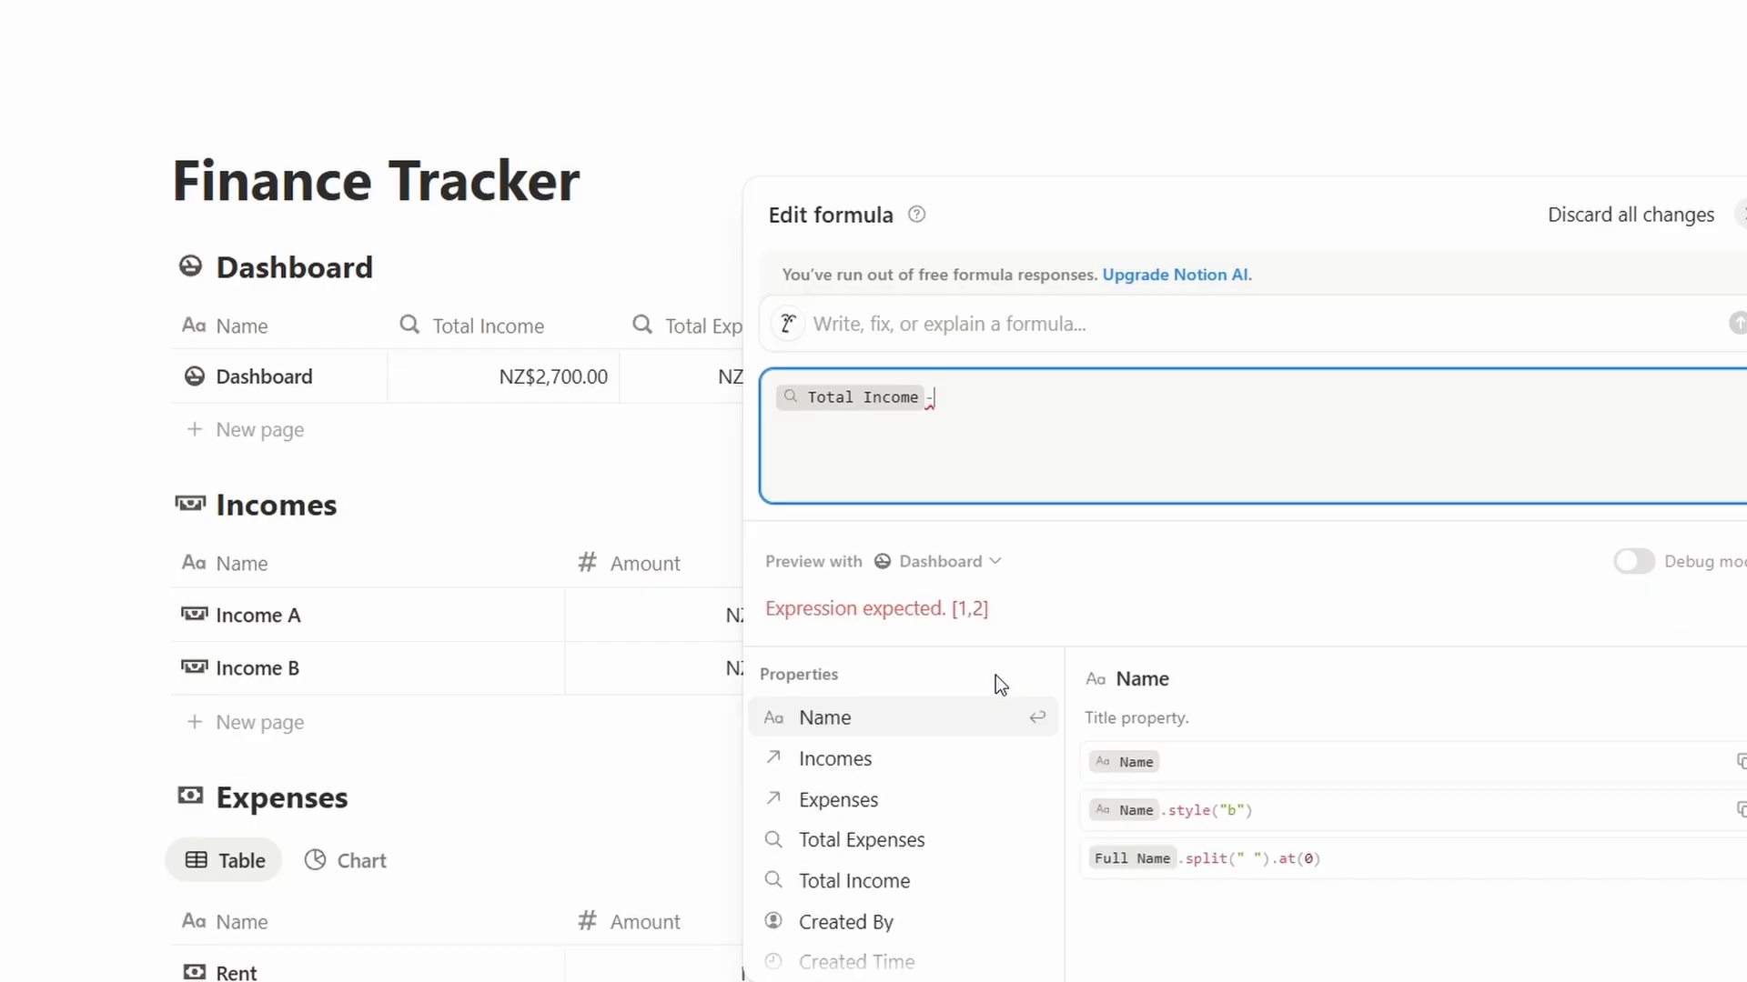
{"action": "left_click", "coordinate": [969, 717]}
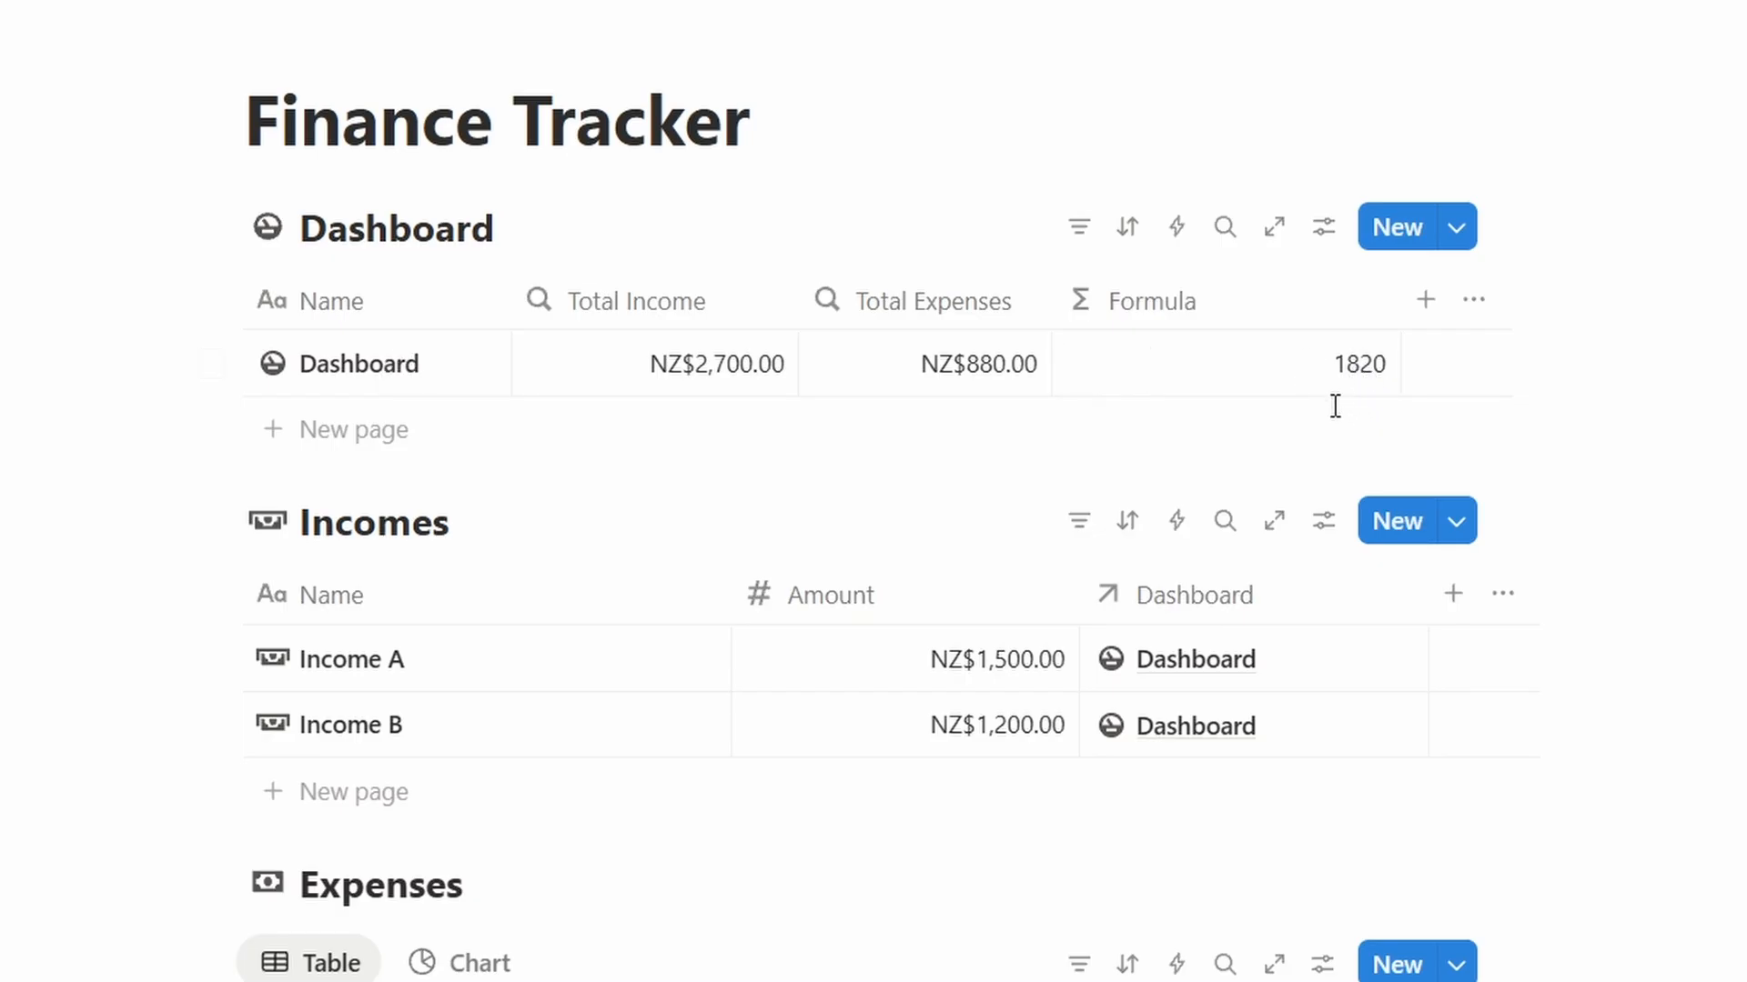
- Rename the Dashboard's Formula property as "Surplus" and set its number format to New Zealand dollar (NZD)
{"action": "left_click", "coordinate": [1197, 318]}
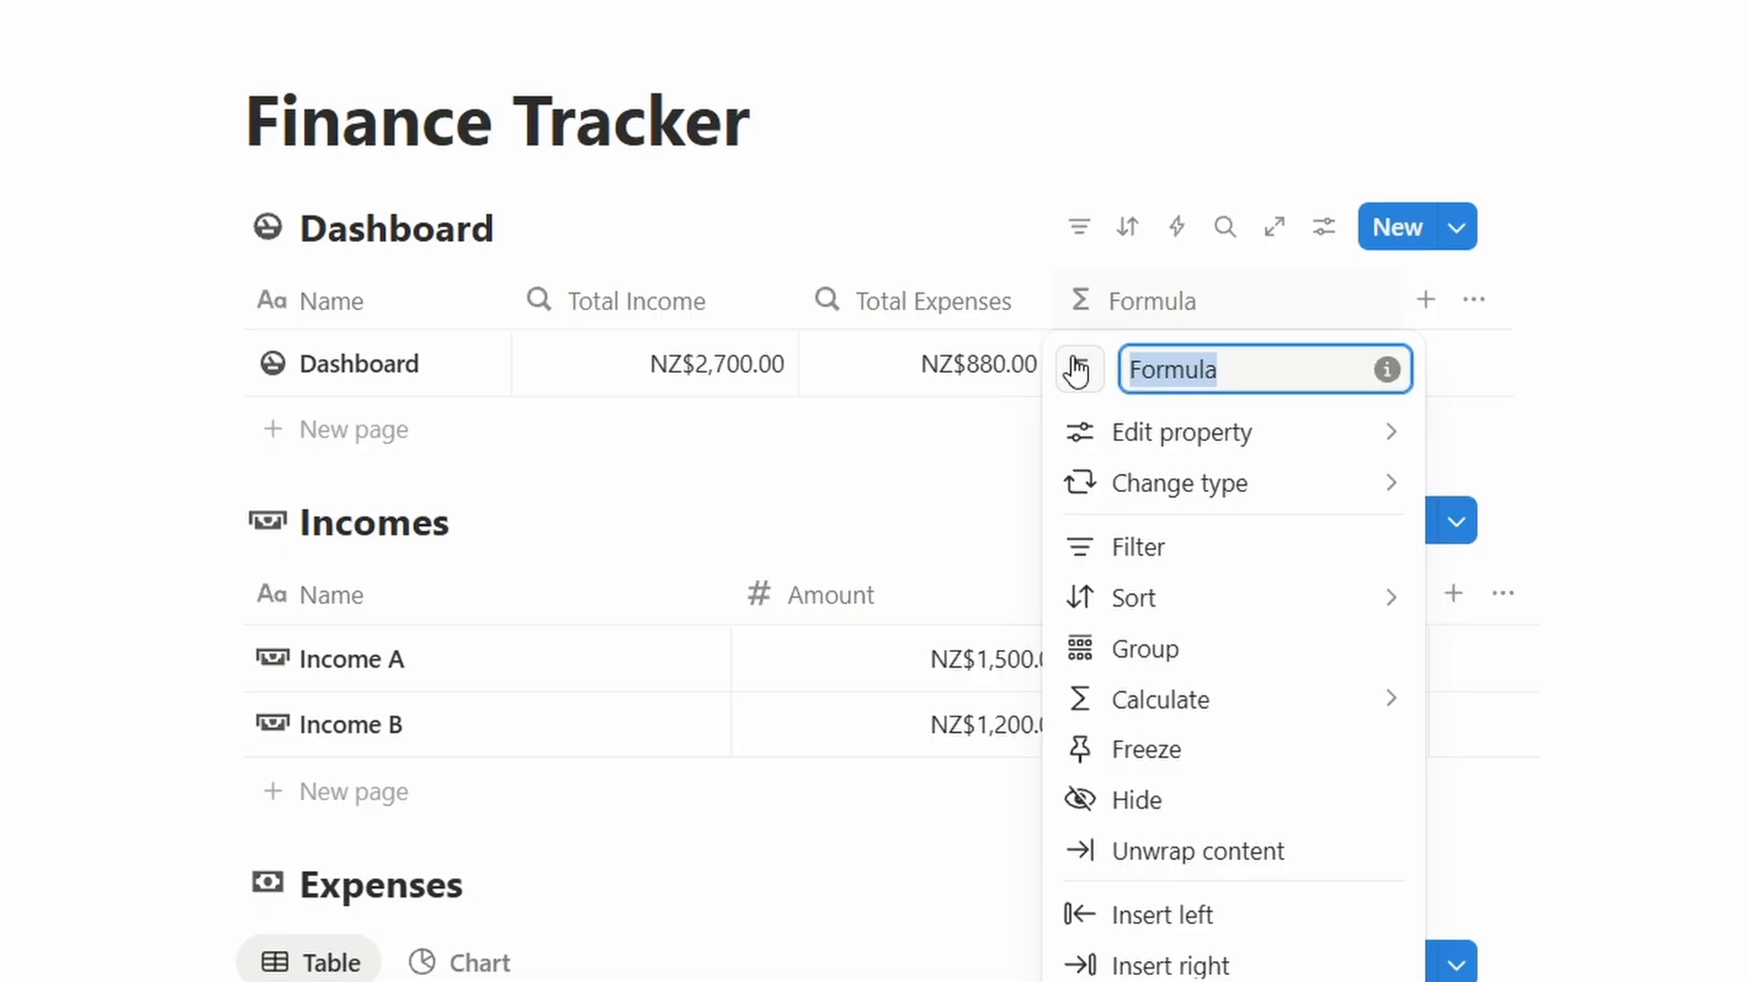
{"action": "type", "text": "Surplus"}
{"action": "key", "text": "Return"}
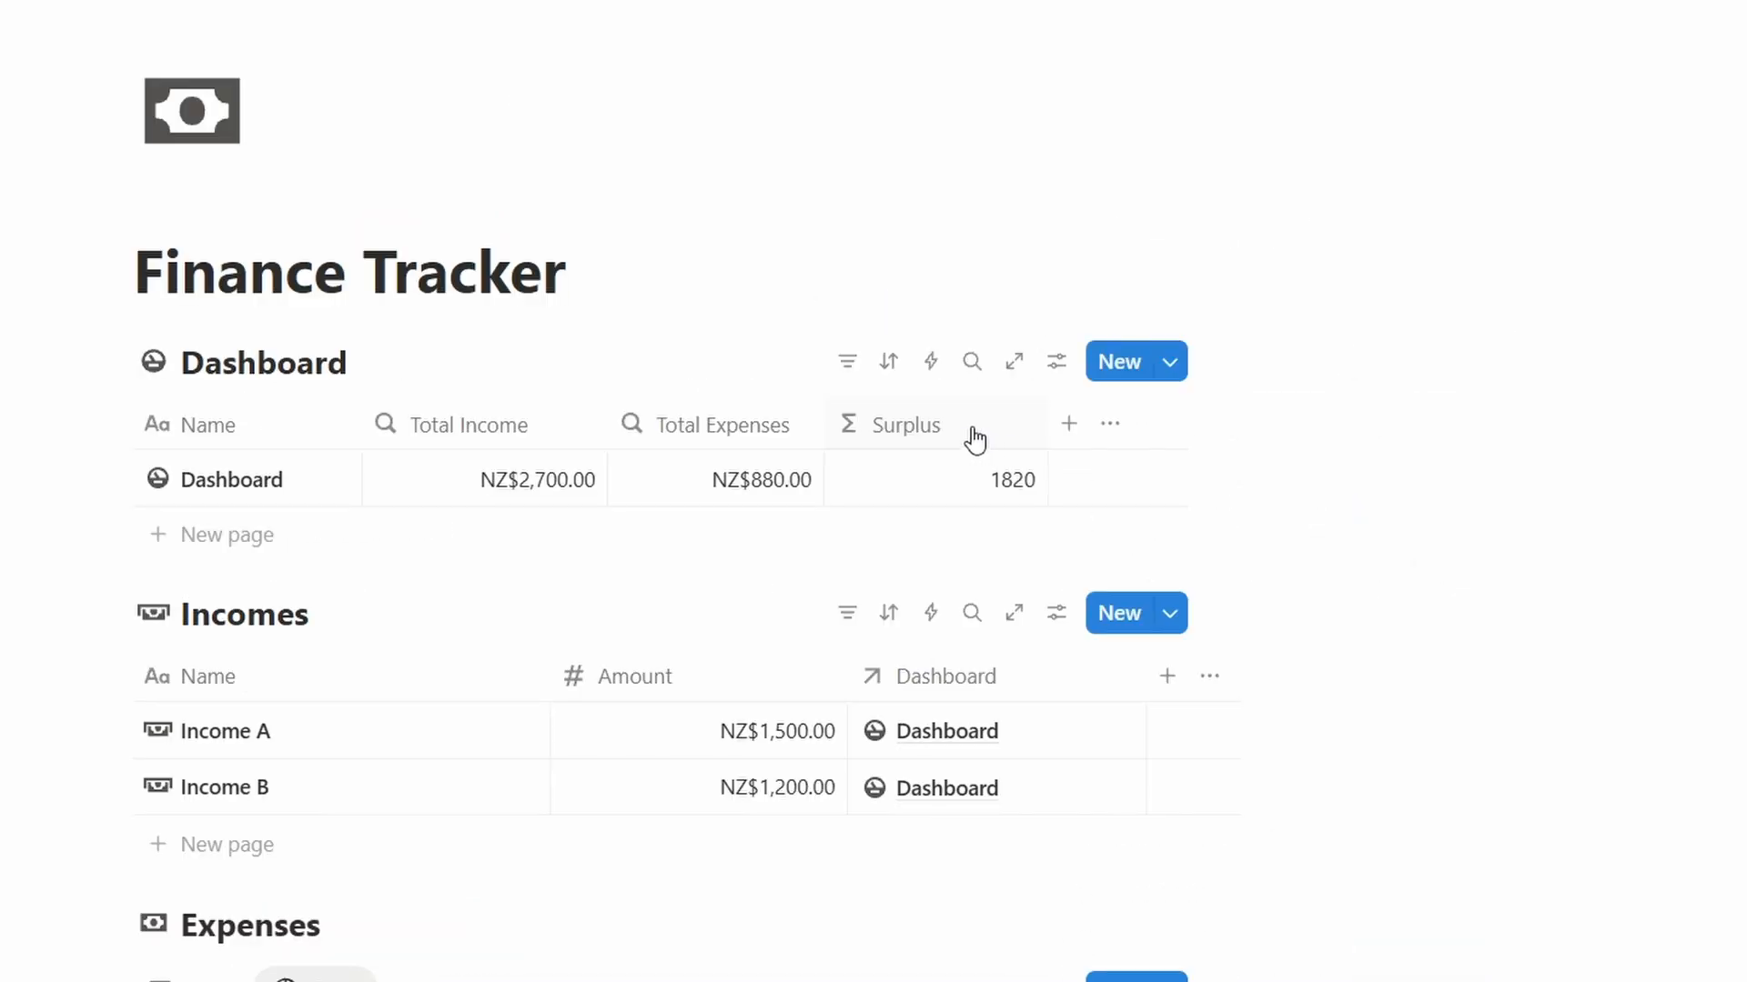
{"action": "left_click", "coordinate": [975, 441]}
{"action": "left_click", "coordinate": [1025, 402]}
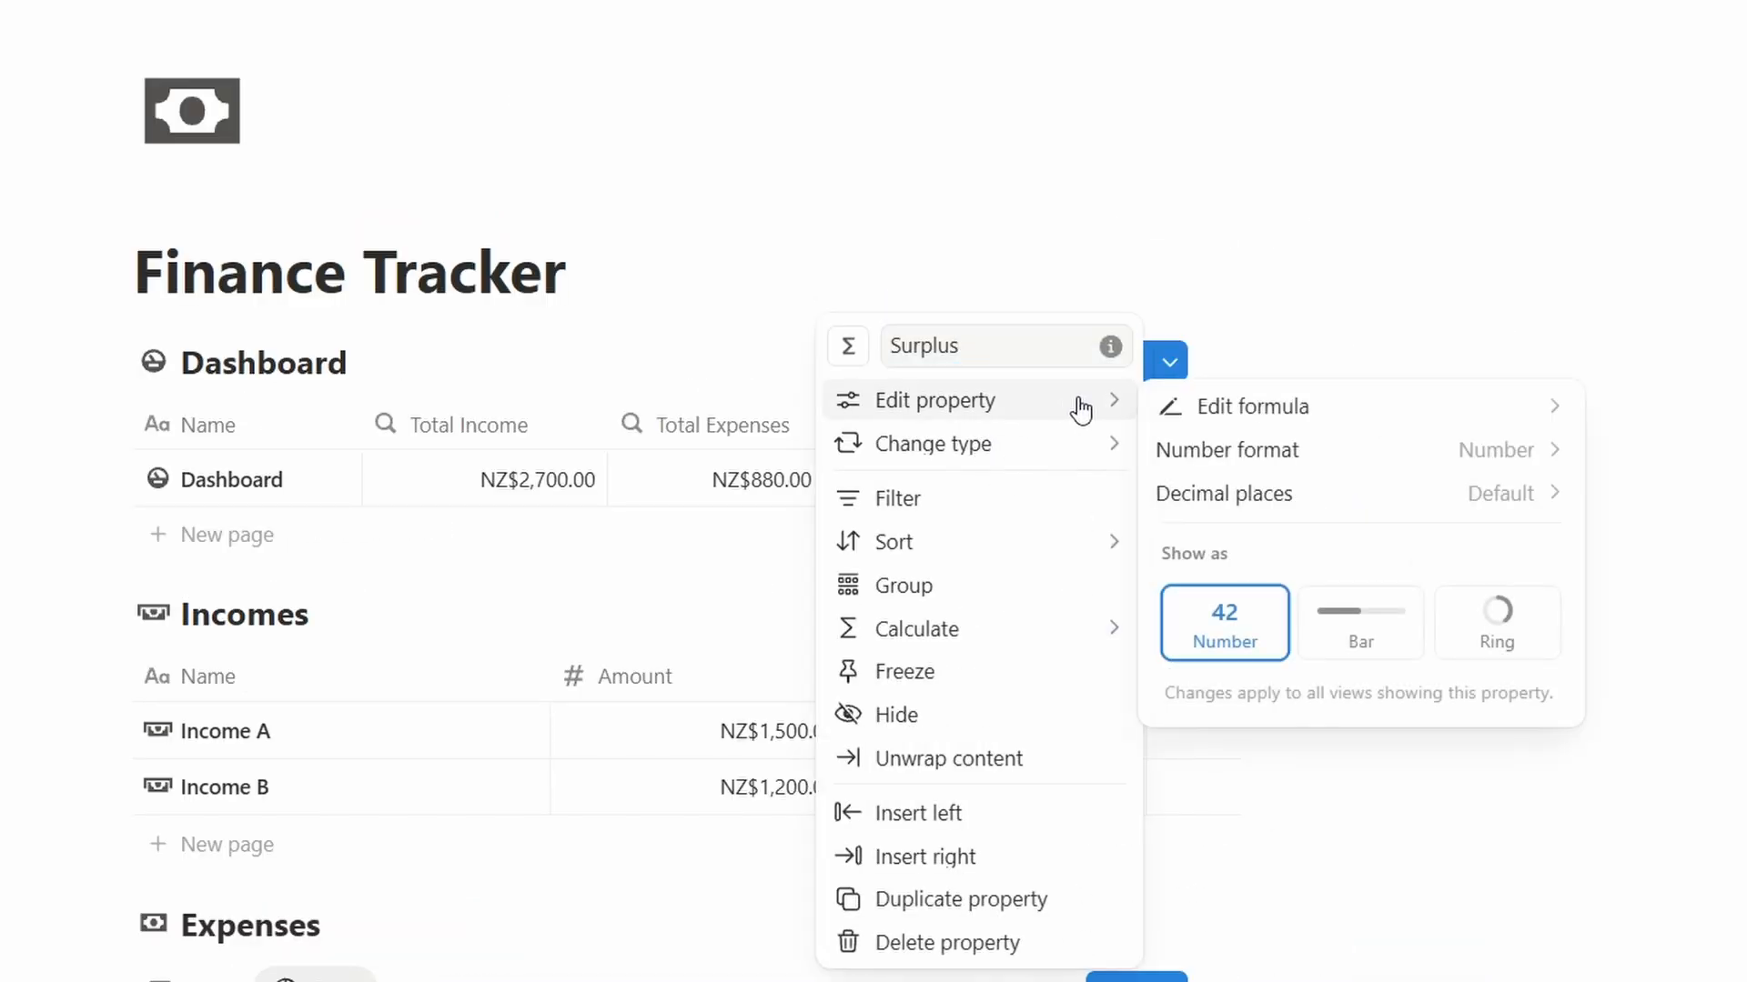
{"action": "left_click", "coordinate": [1229, 450]}
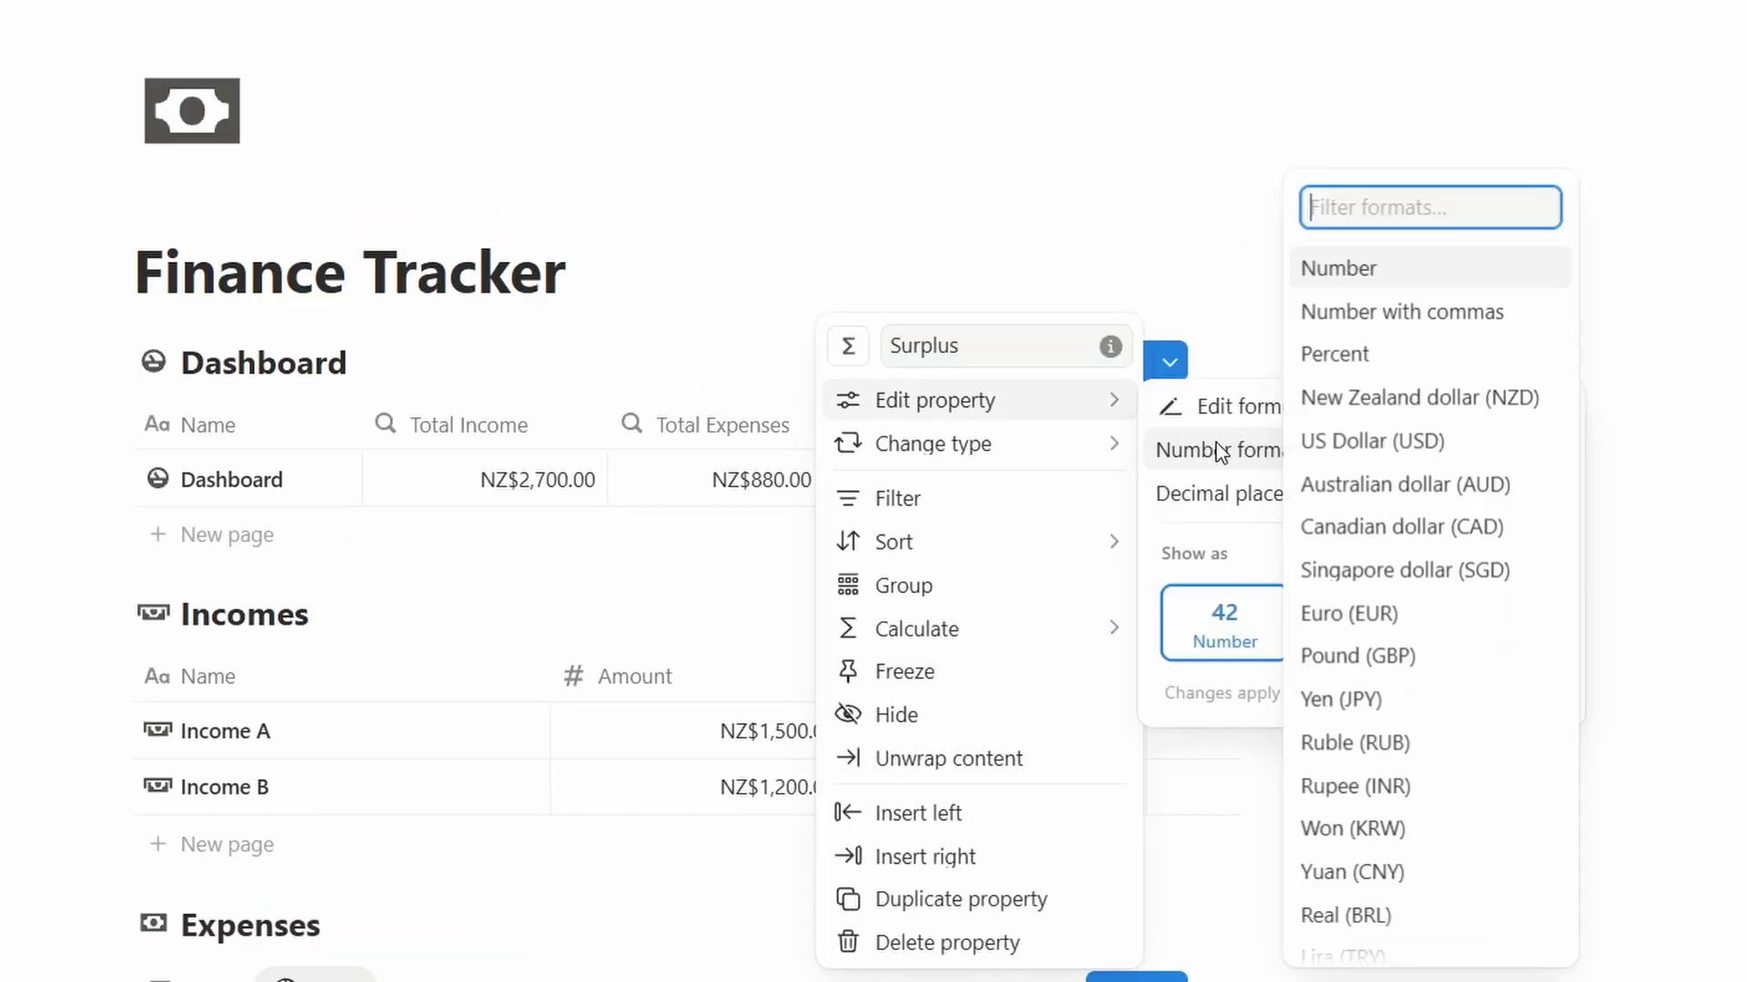
{"action": "left_click", "coordinate": [1382, 399]}
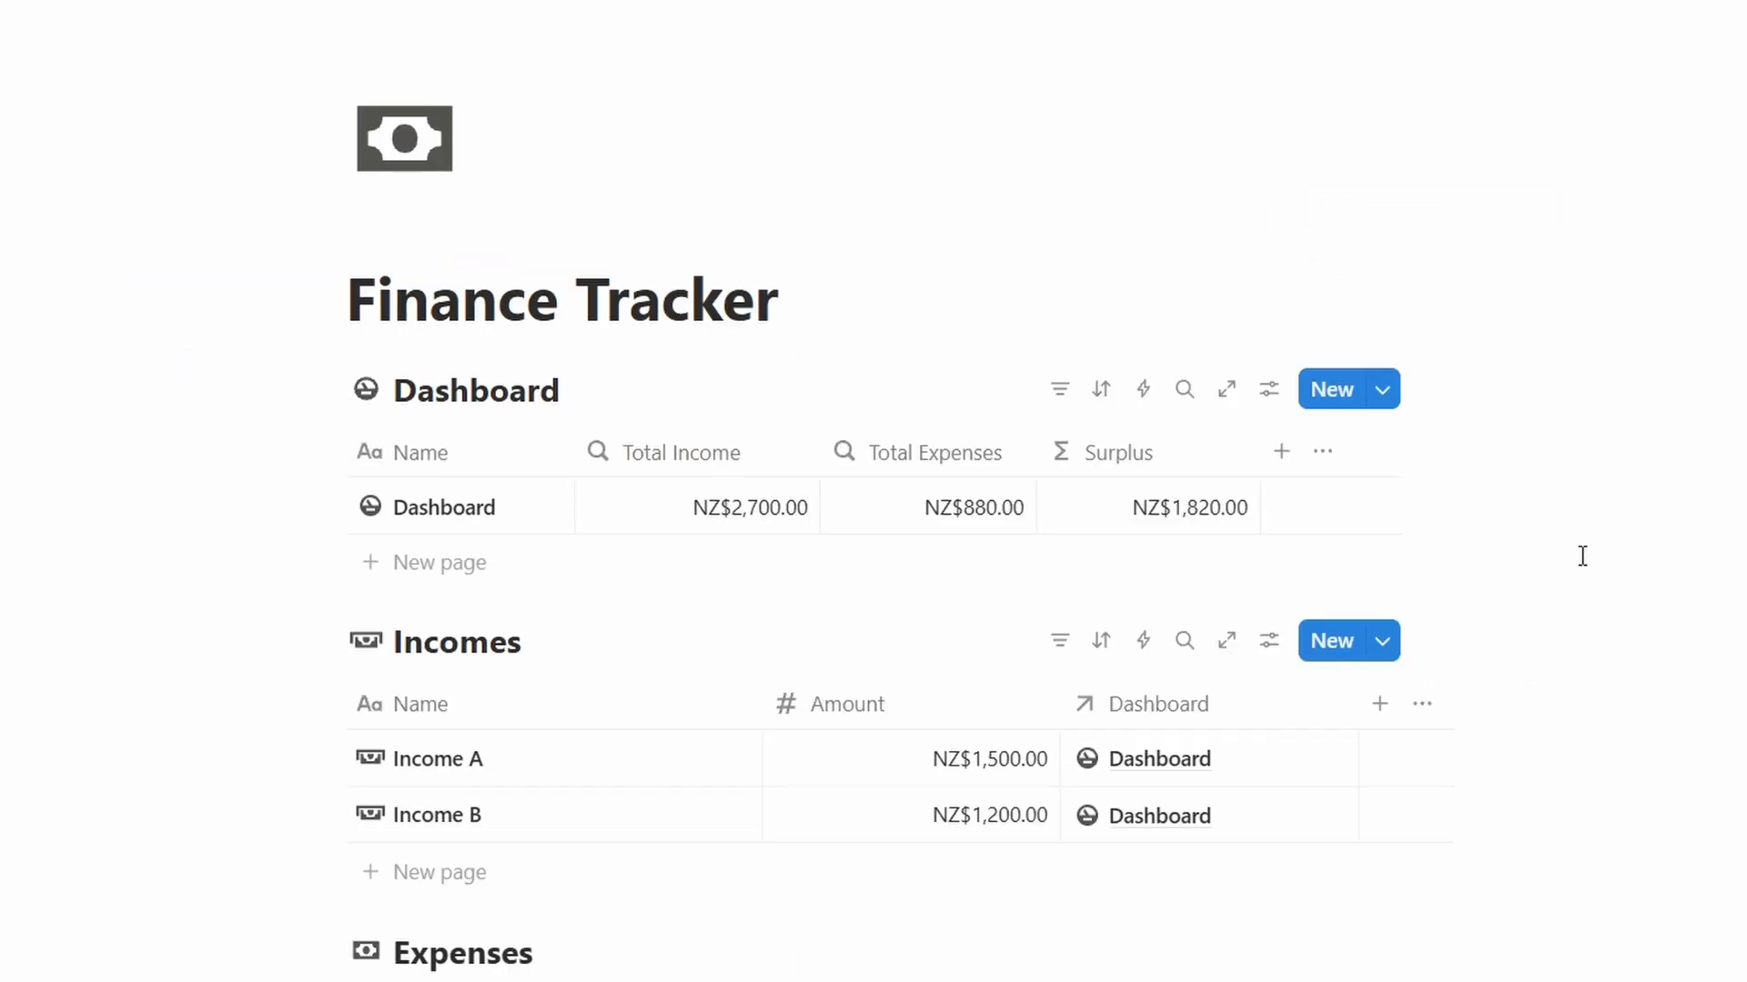